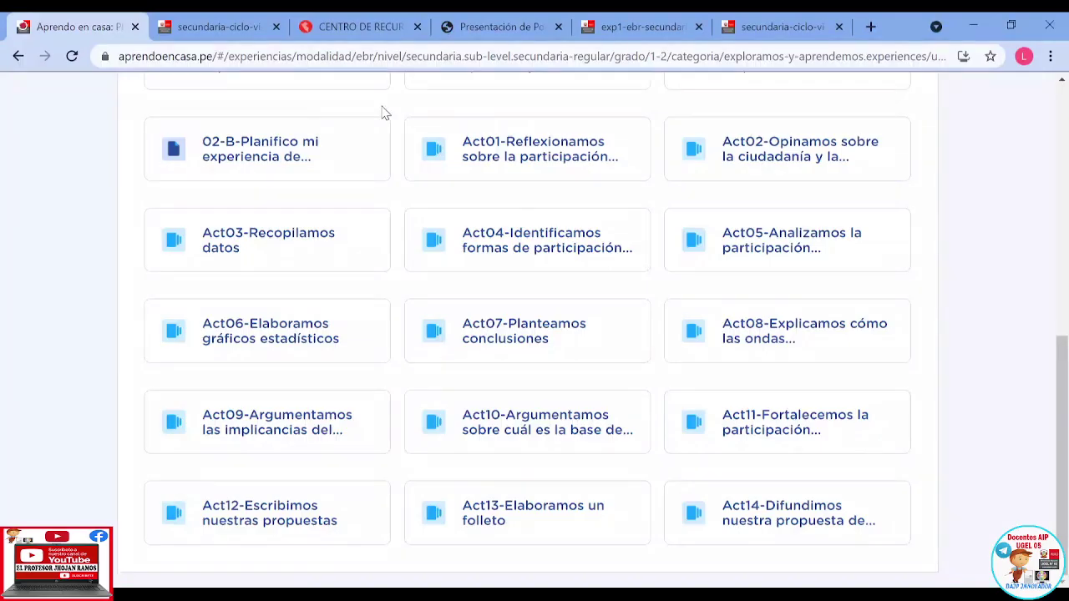
# Step: Open Google Classroom in a new browser tab
pyautogui.scroll(6, 534, 200)
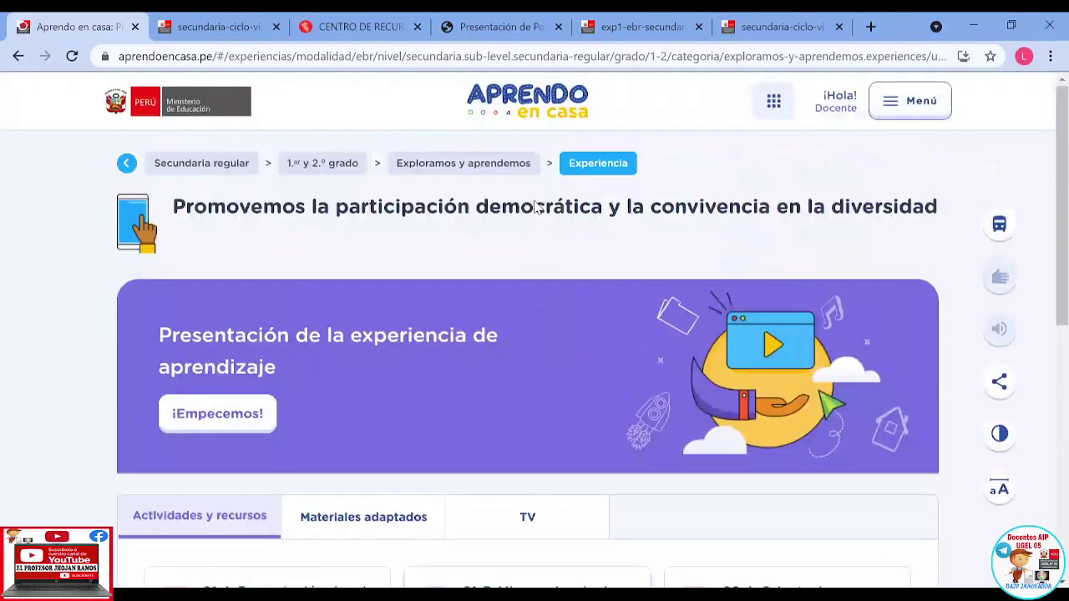
pyautogui.click(871, 27)
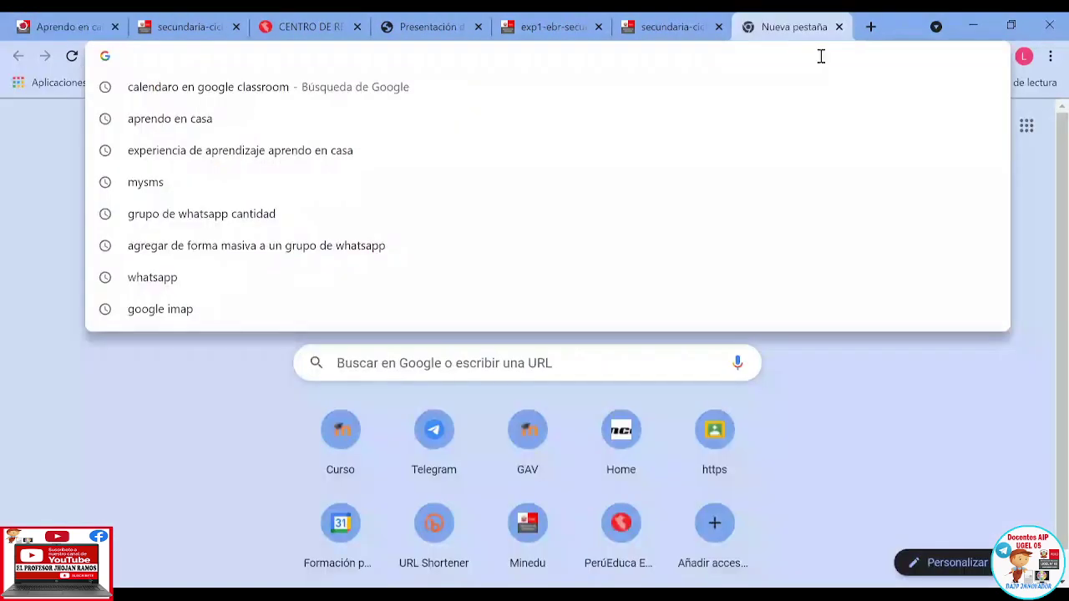
pyautogui.write('clas')
pyautogui.press('Return')
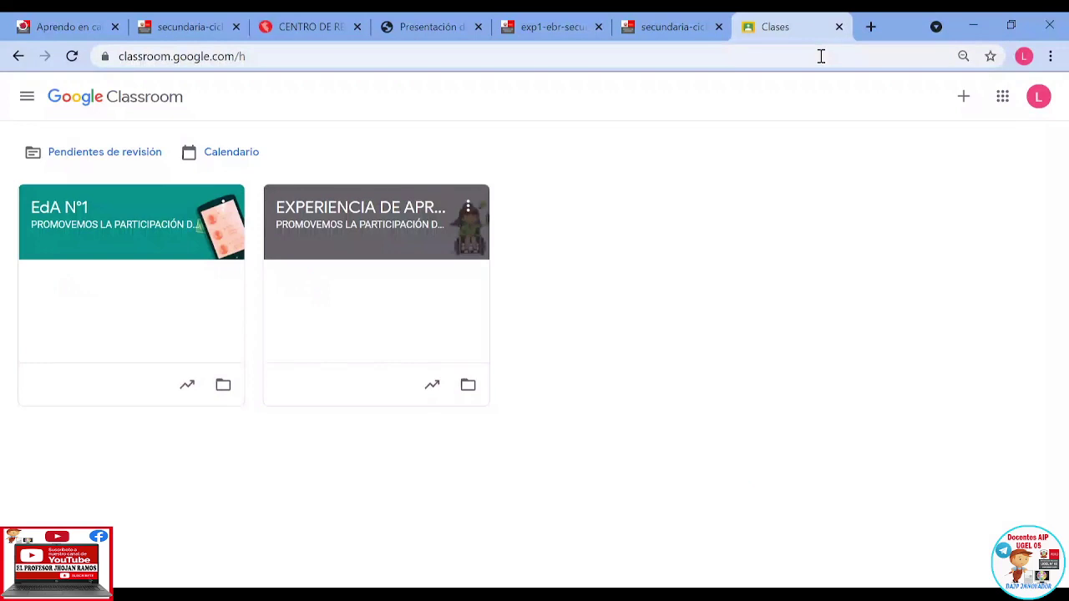
# Step: Check the signed-in account's details and highlight the domain of its e-mail address
pyautogui.click(1039, 97)
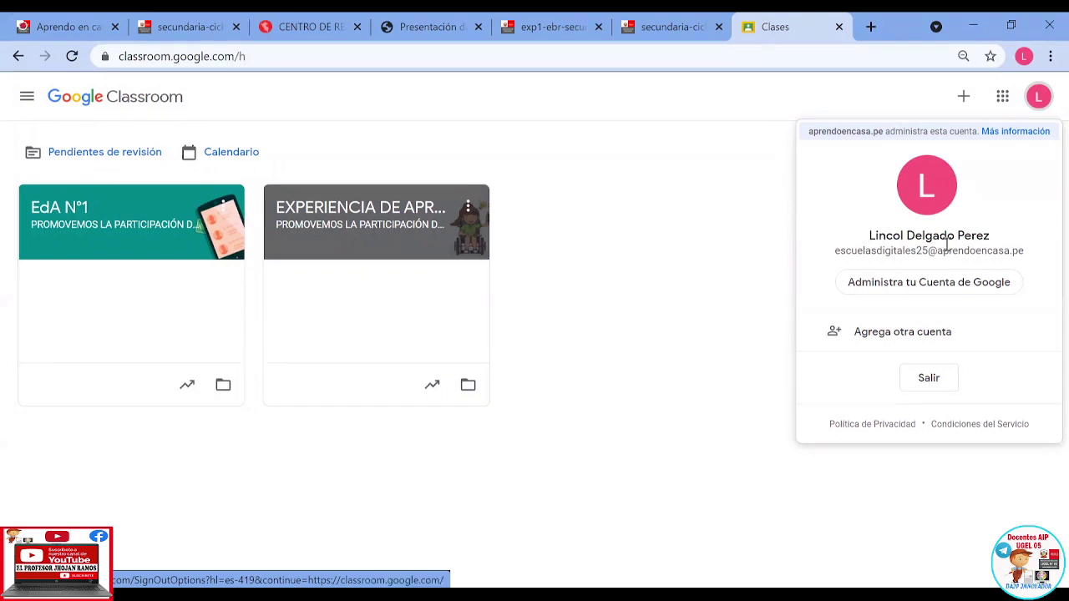
pyautogui.moveTo(937, 250); pyautogui.dragTo(1036, 258)
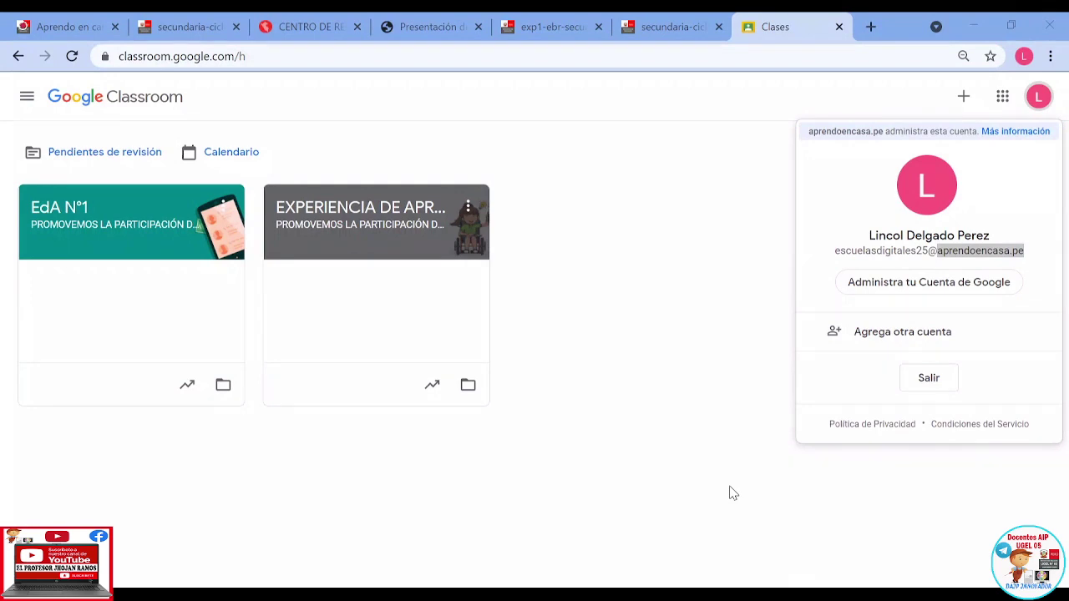
pyautogui.click(654, 309)
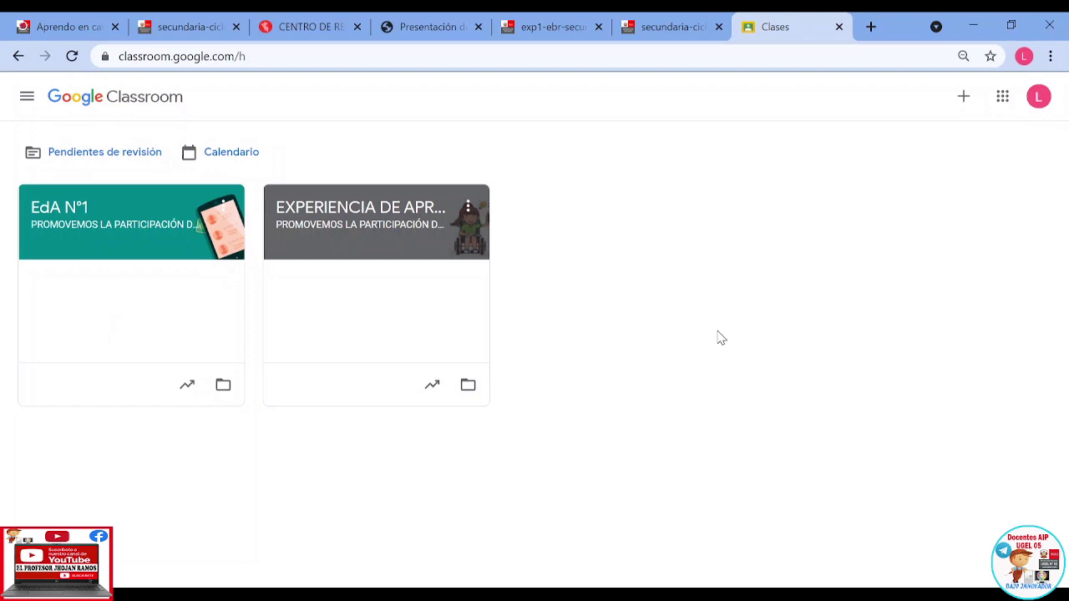
pyautogui.click(550, 359)
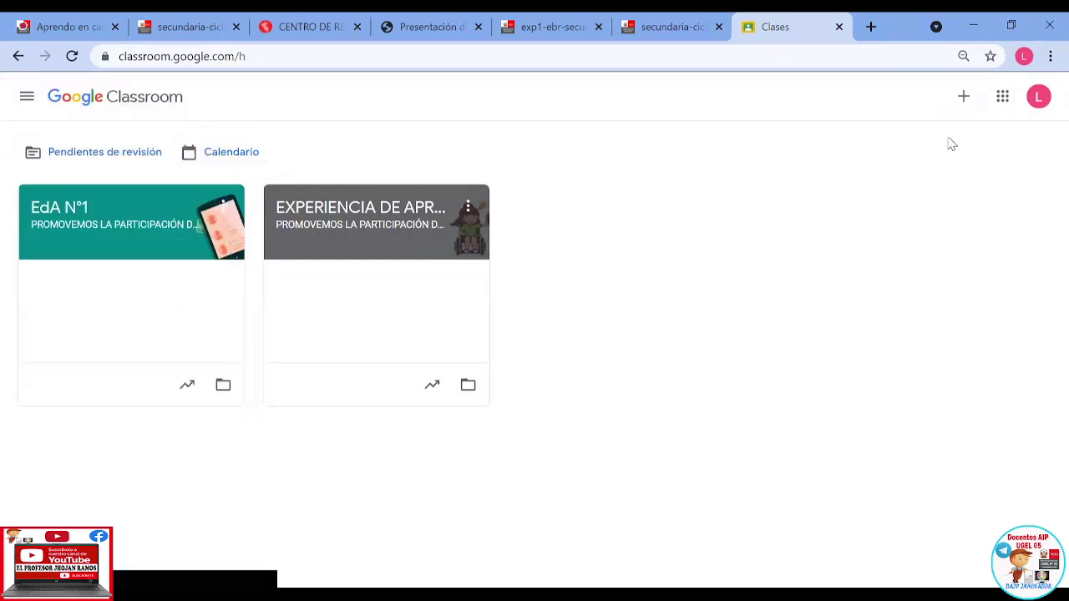
# Step: Start a new class named "EdA N°1" with the guide's title "Promovemos la participación democrática y la convivencia en la diversidad" as its section
pyautogui.click(964, 97)
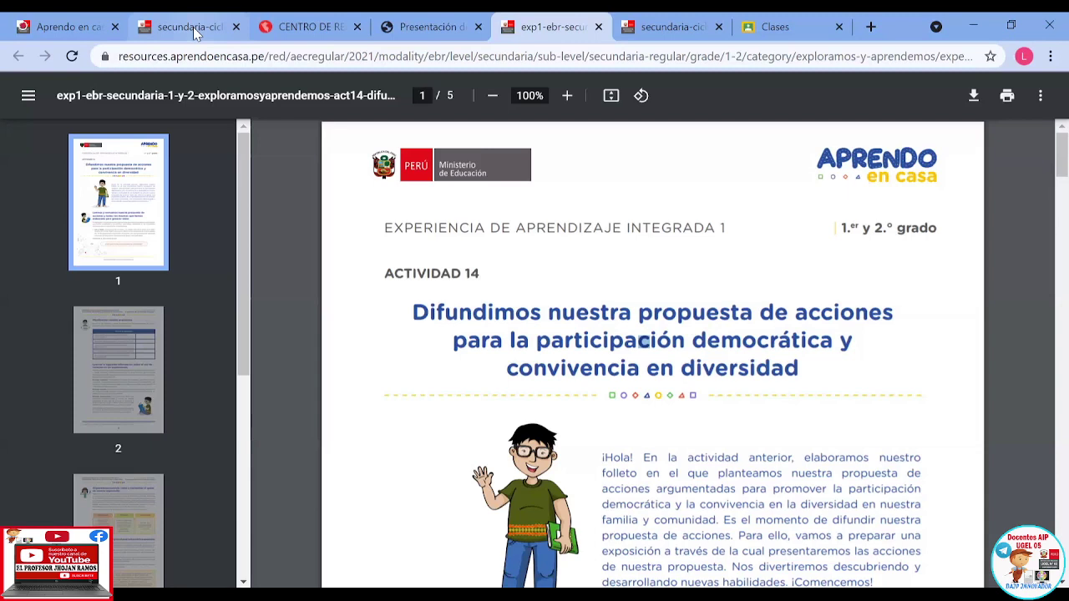
pyautogui.click(668, 27)
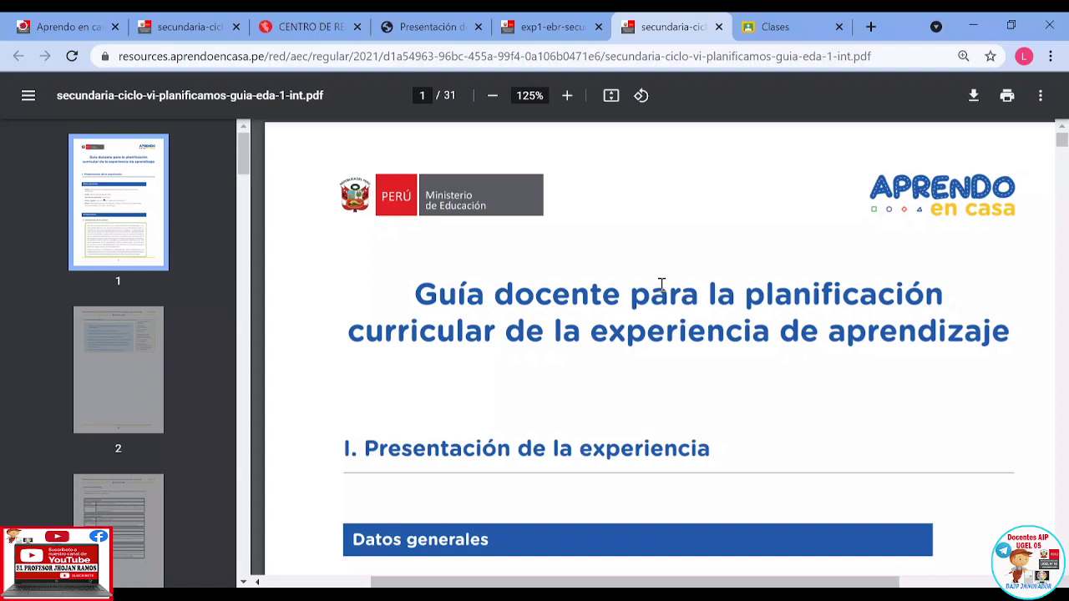
pyautogui.scroll(-3, 581, 323)
pyautogui.scroll(-1, 581, 323)
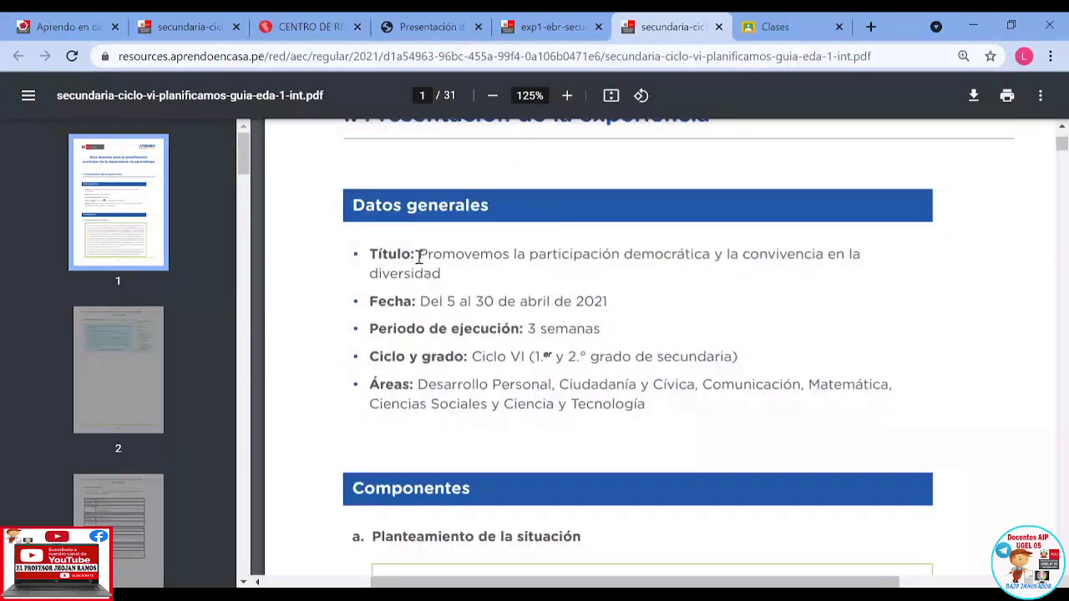
pyautogui.moveTo(416, 256); pyautogui.dragTo(693, 272)
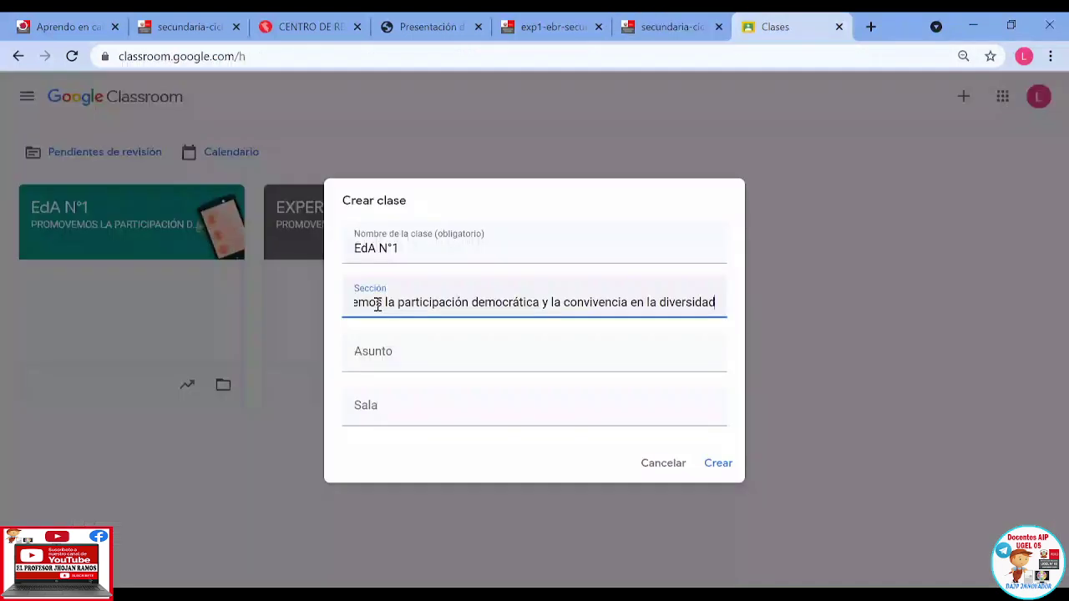
pyautogui.press('Home')
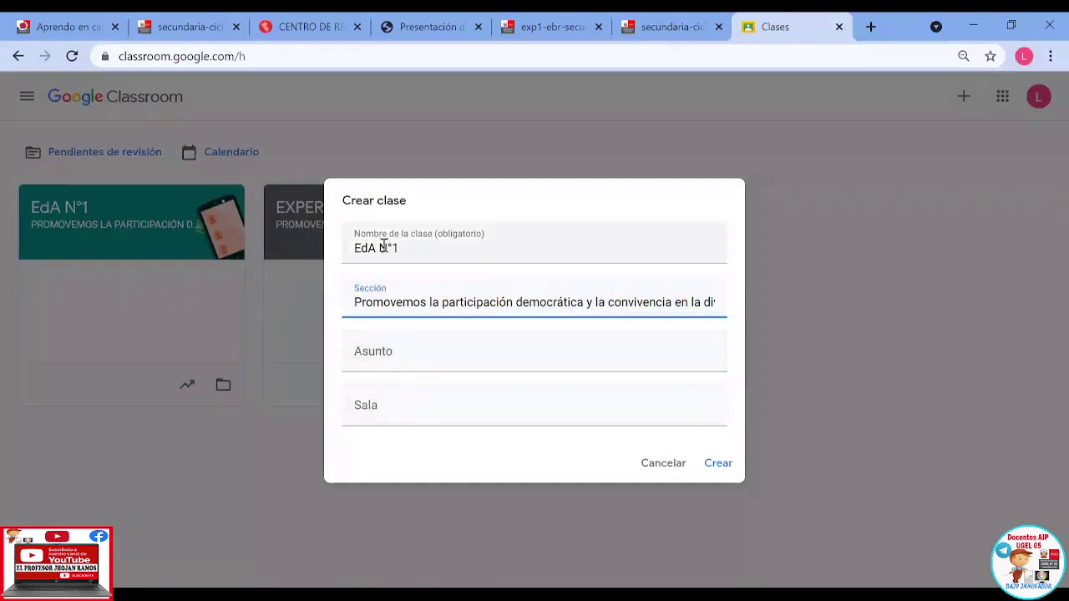
# Step: Copy "Ciclo VI (1.er y 2.° grado de secundaria)" from the teacher guide into the class subject and create the class
pyautogui.click(376, 358)
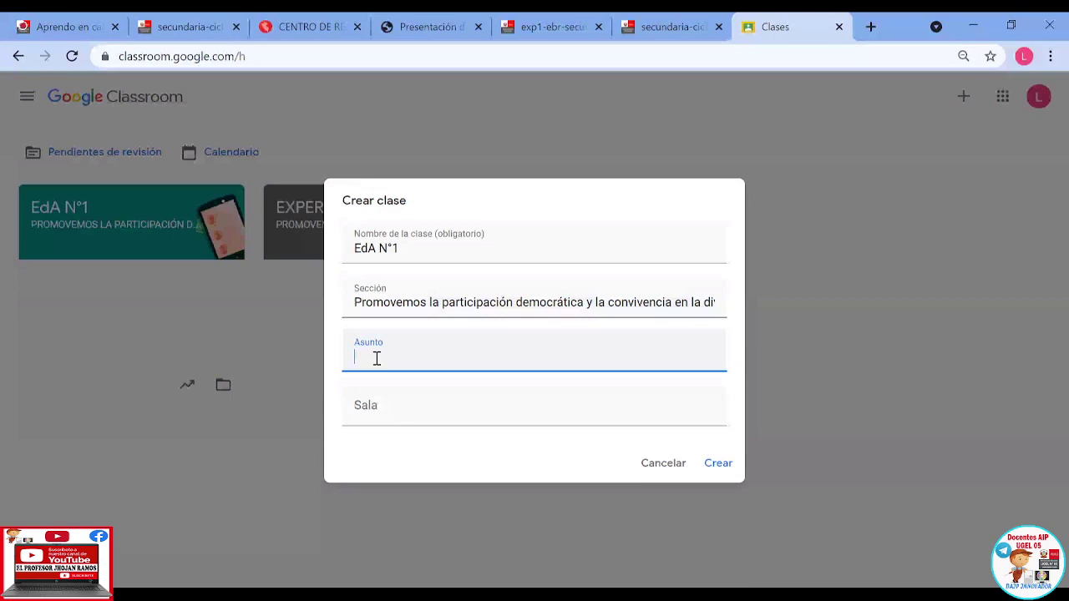
pyautogui.hotkey('ctrl', 'shift', 'Tab')
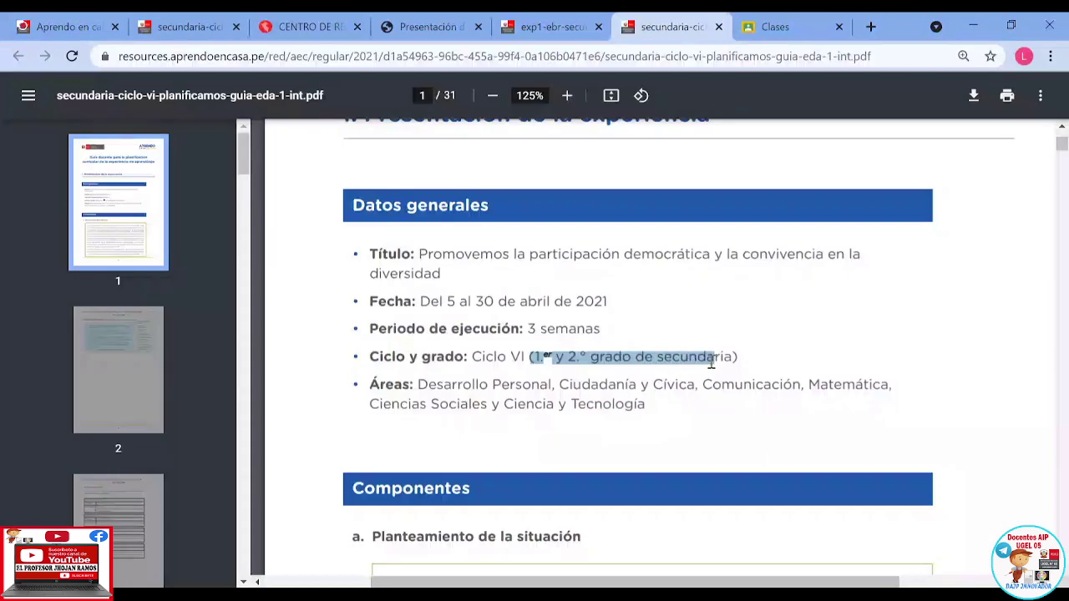
pyautogui.click(472, 359)
pyautogui.moveTo(473, 359); pyautogui.dragTo(742, 349)
pyautogui.hotkey('ctrl', 'c')
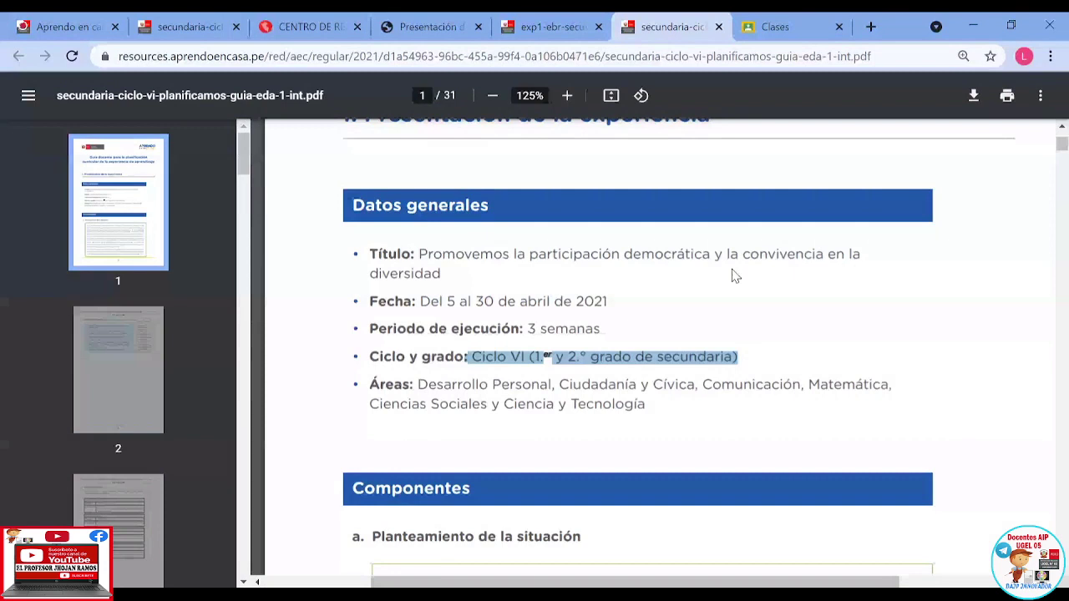
pyautogui.click(771, 28)
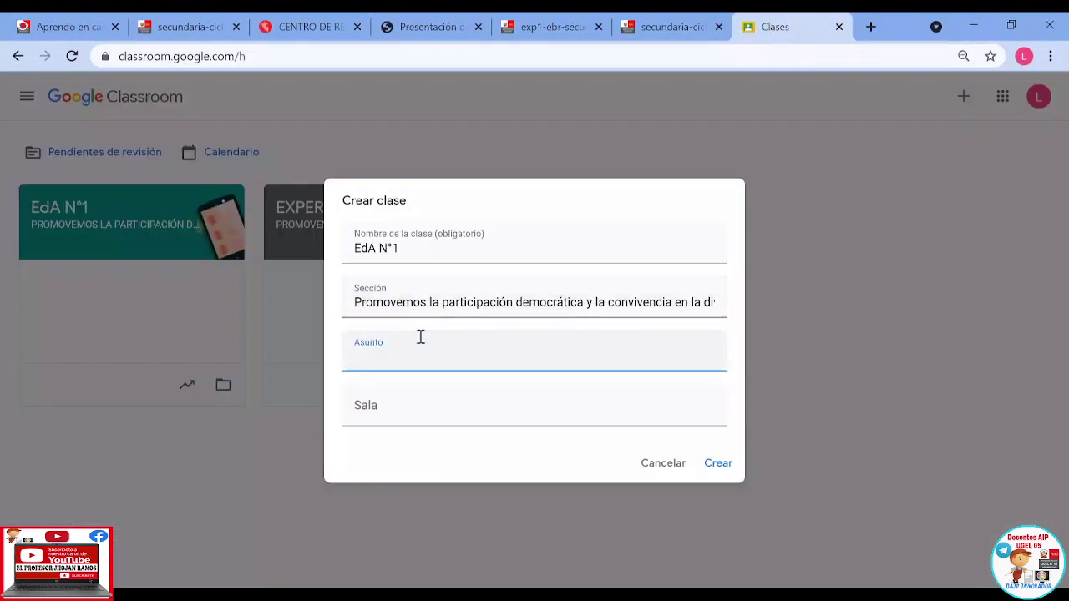
pyautogui.hotkey('ctrl', 'v')
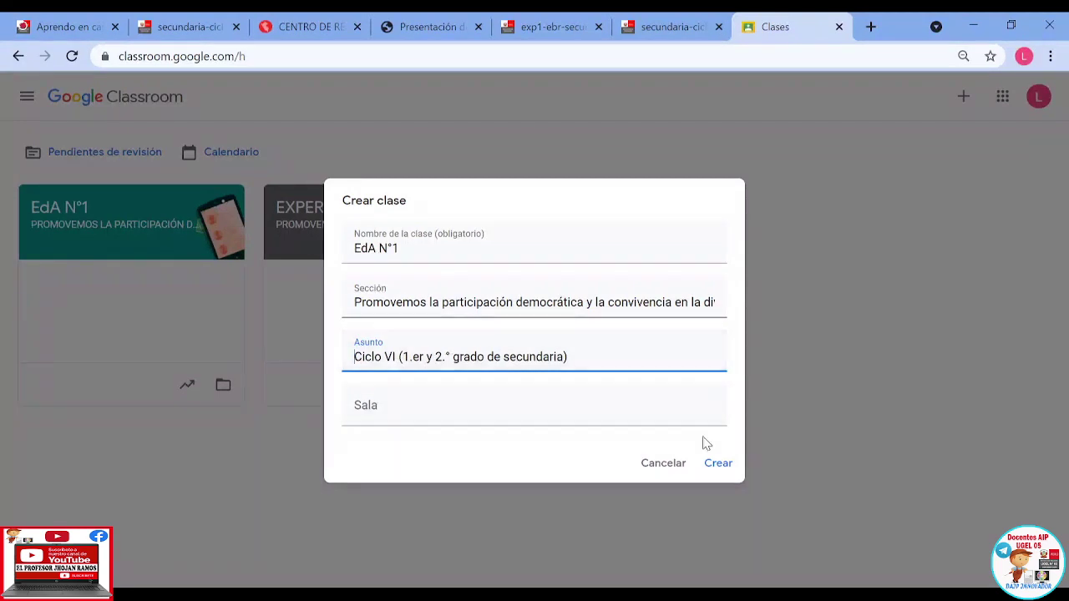
pyautogui.click(718, 464)
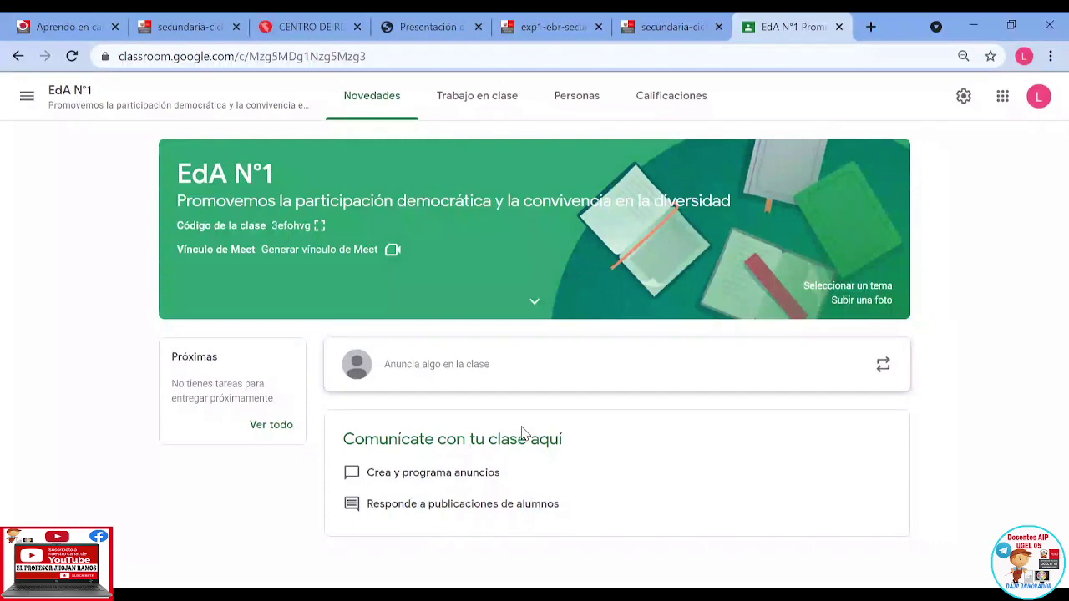
# Step: Deactivate the invitation codes in the class settings and return to the class's Novedades page
pyautogui.click(964, 96)
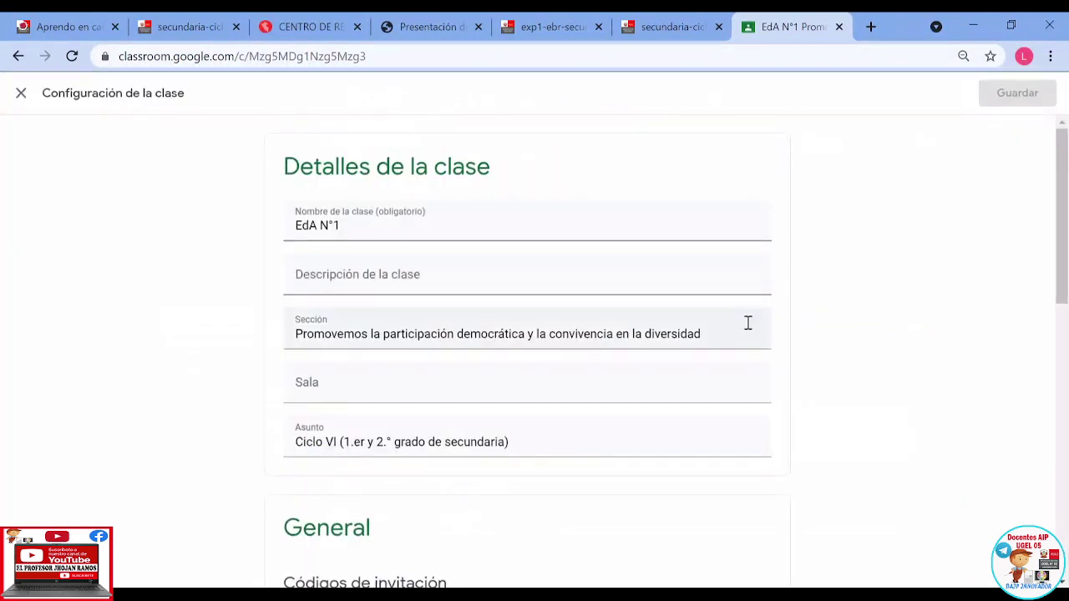
pyautogui.scroll(-4, 748, 322)
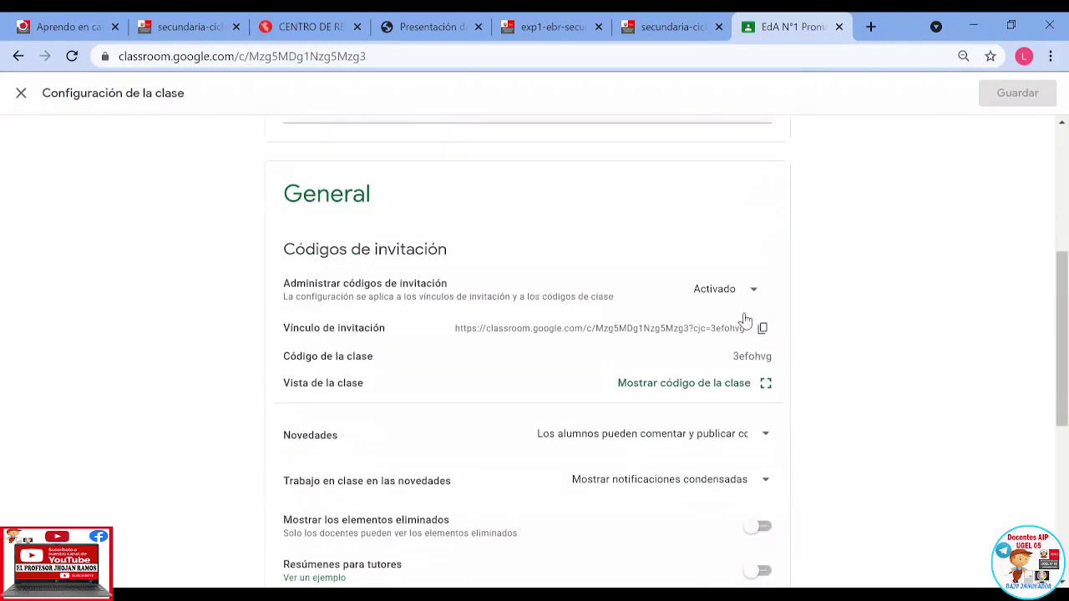
pyautogui.click(734, 292)
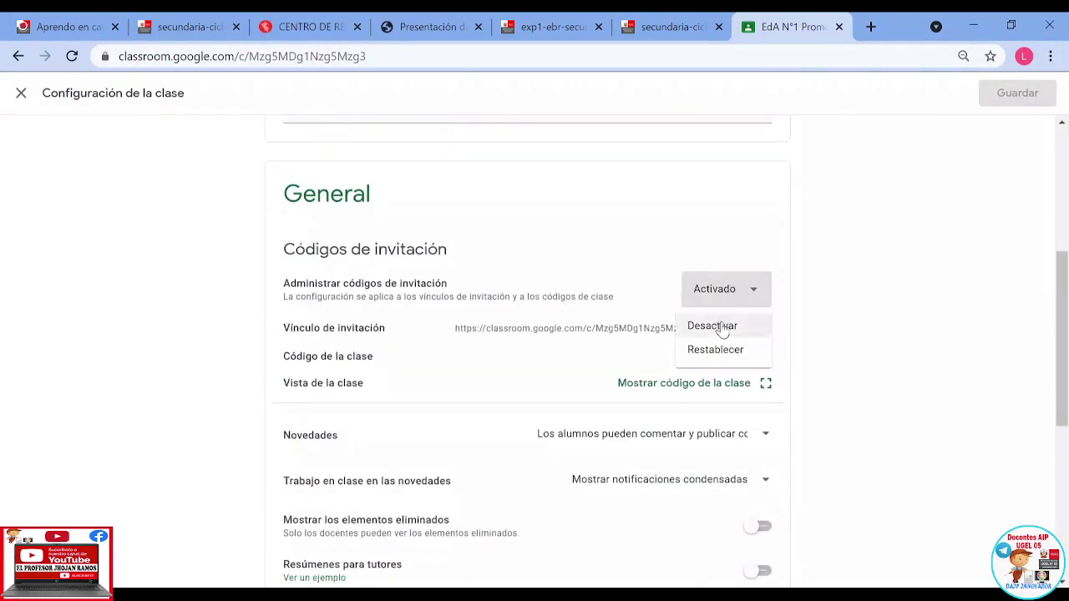
pyautogui.click(720, 327)
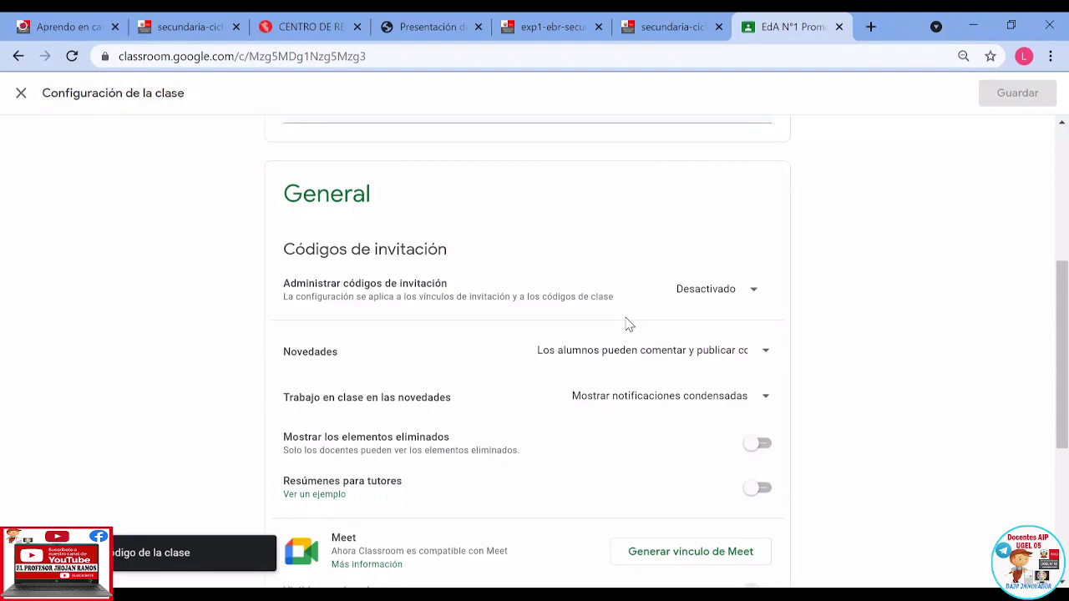
pyautogui.scroll(-2, 629, 325)
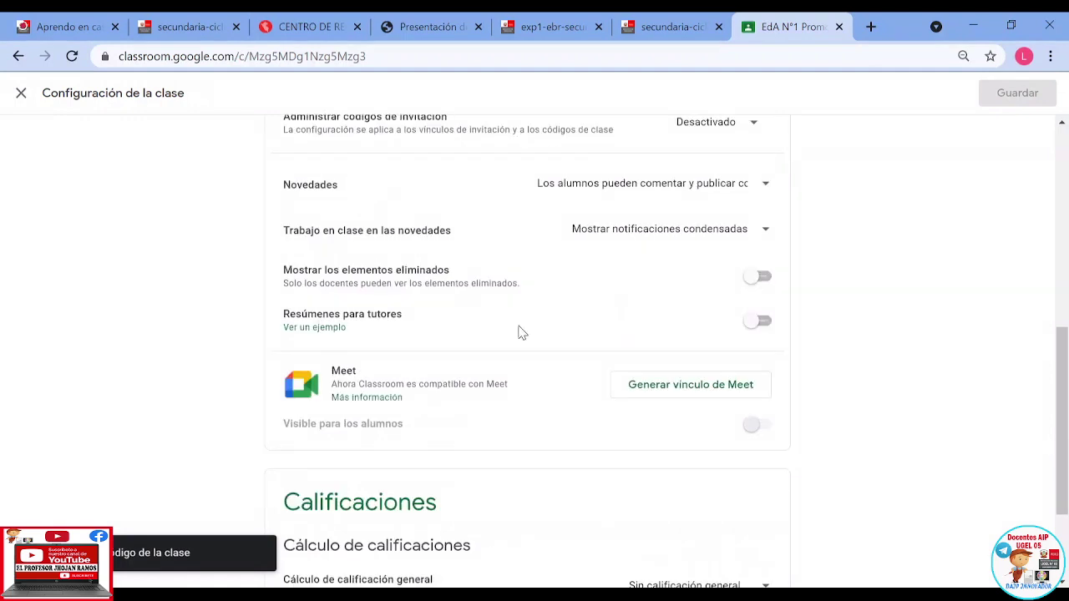
pyautogui.scroll(-2, 529, 362)
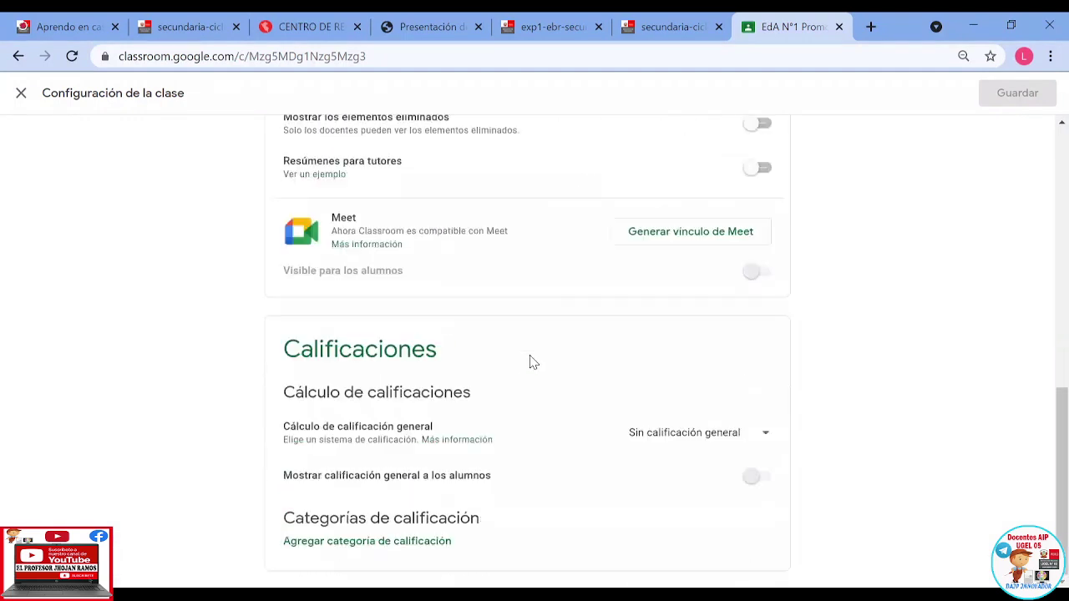
pyautogui.scroll(8, 529, 363)
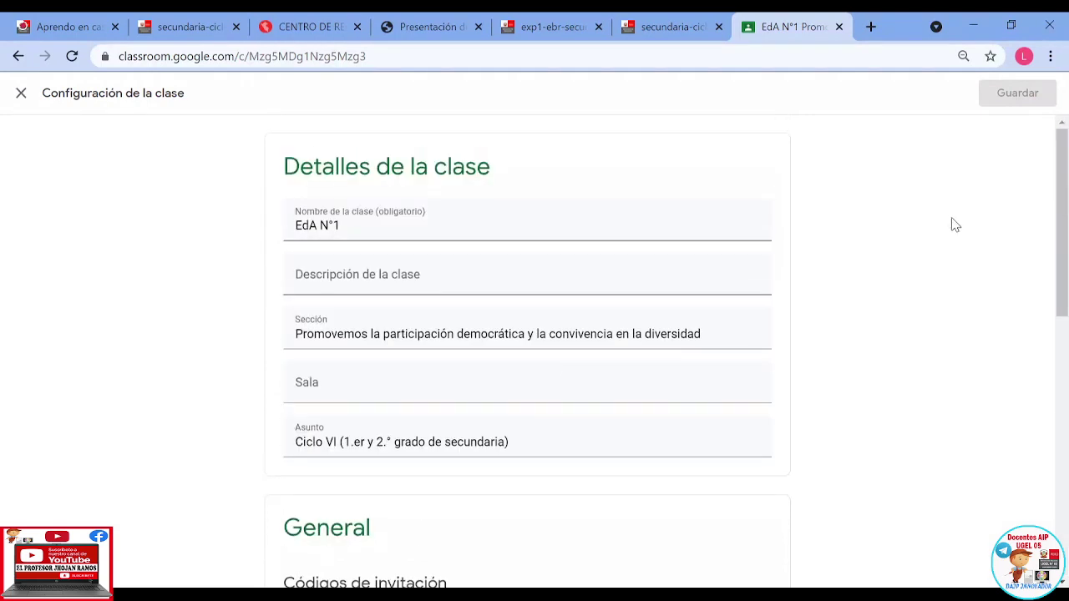
pyautogui.click(21, 93)
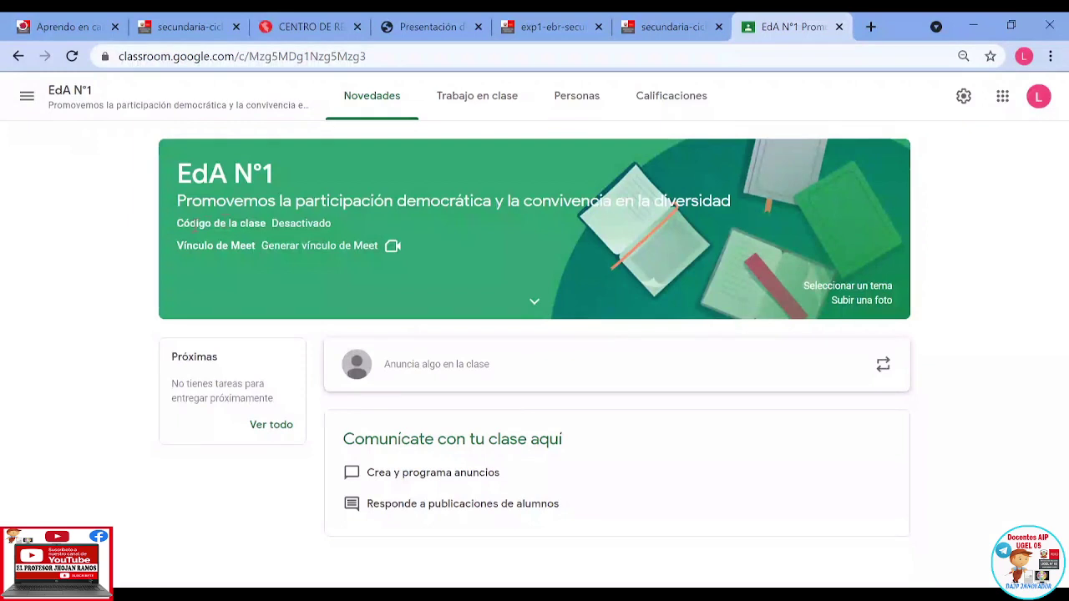
pyautogui.moveTo(177, 223); pyautogui.dragTo(266, 223)
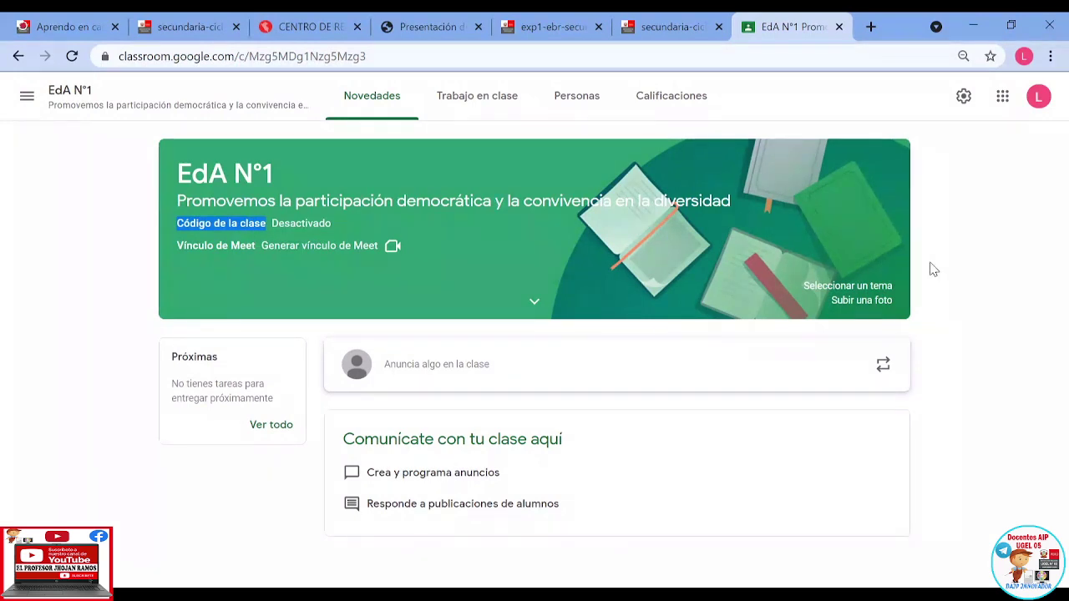
# Step: Invite a co-teacher to the class by searching for "es" and choosing the second suggested teacher
pyautogui.click(562, 106)
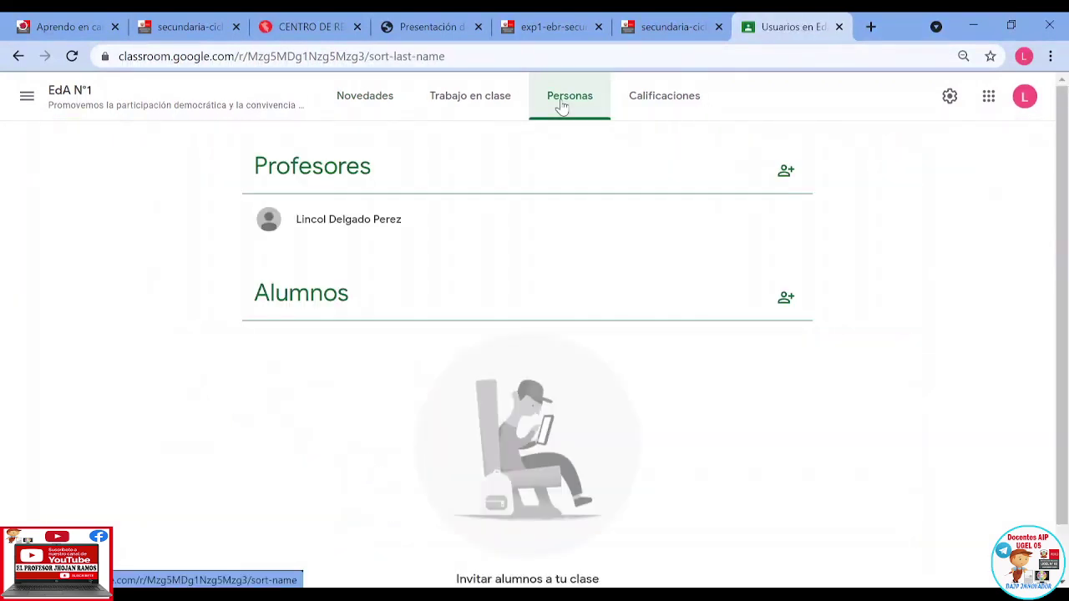
pyautogui.click(786, 172)
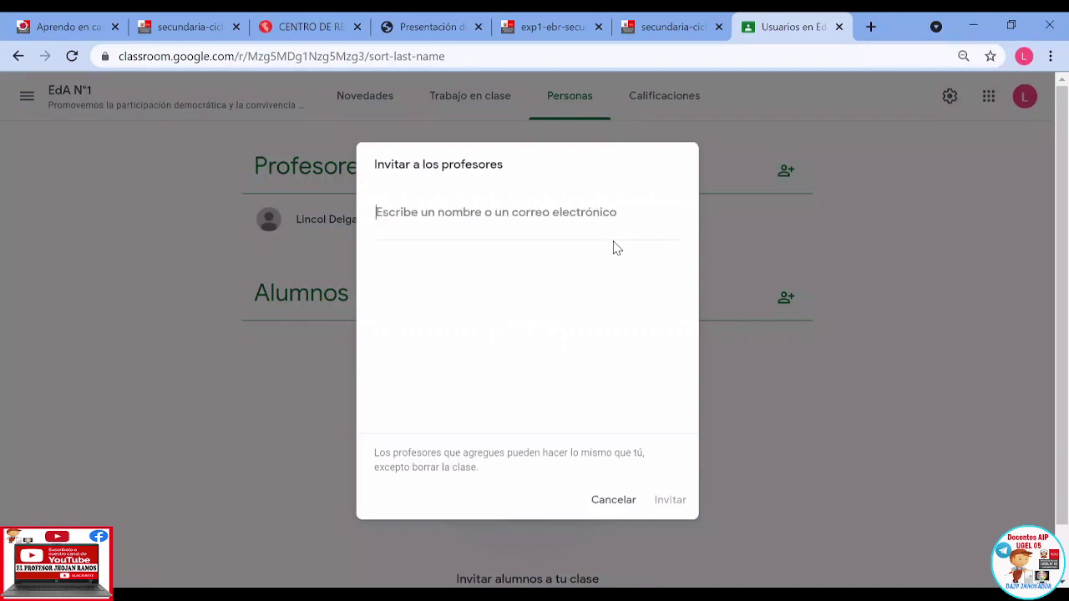
pyautogui.write('escue')
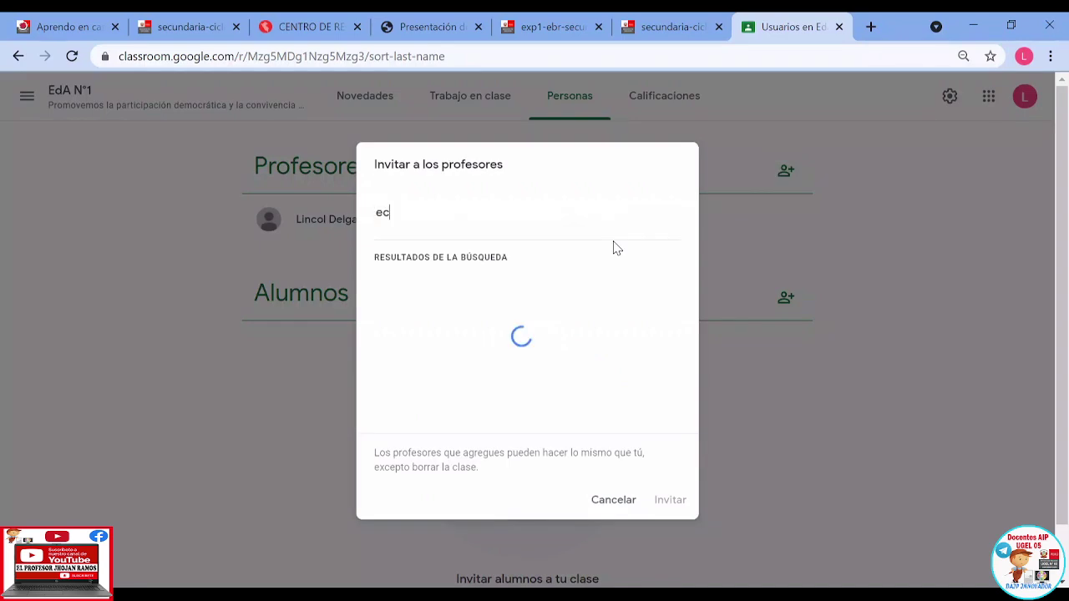
pyautogui.press('BackSpace')
pyautogui.press('BackSpace')
pyautogui.press('BackSpace')
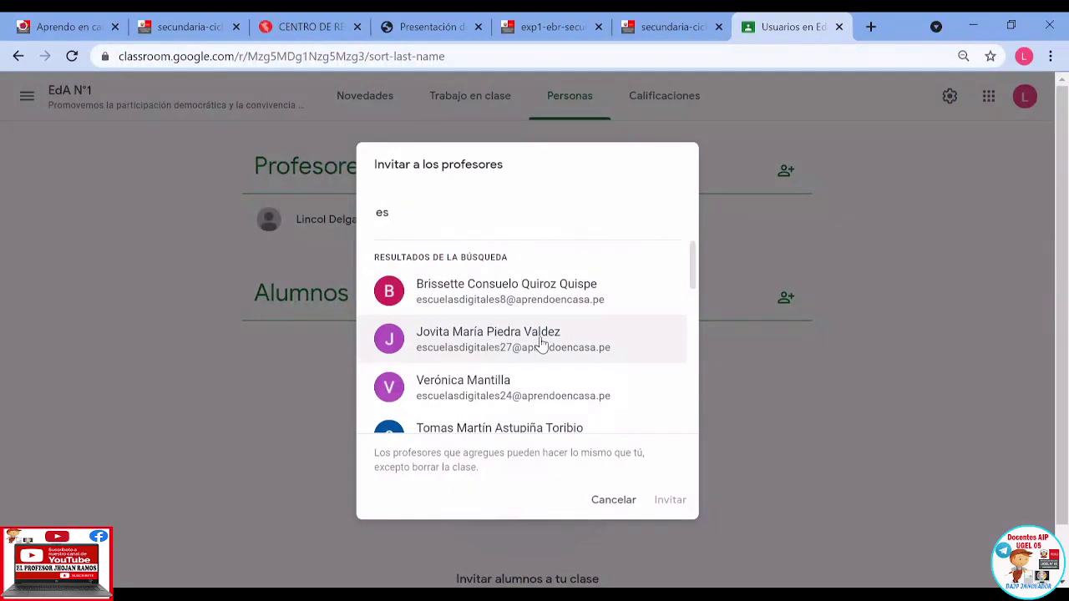
pyautogui.click(541, 343)
pyautogui.click(670, 501)
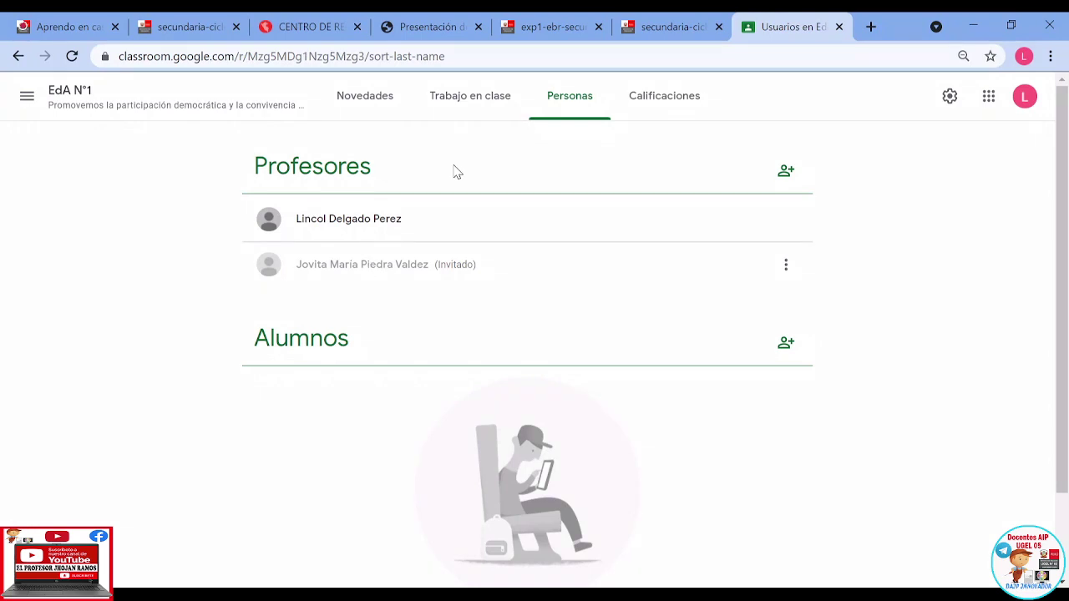
# Step: Start a new topic in the class's Trabajo en clase and enter "Actividad 1" as its name
pyautogui.click(373, 99)
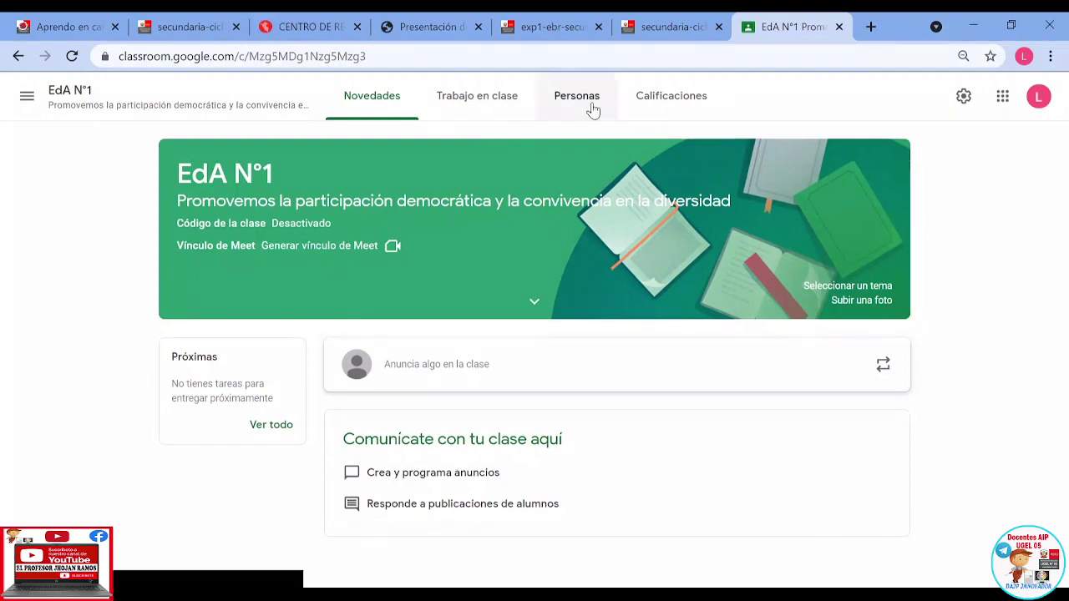
pyautogui.click(471, 116)
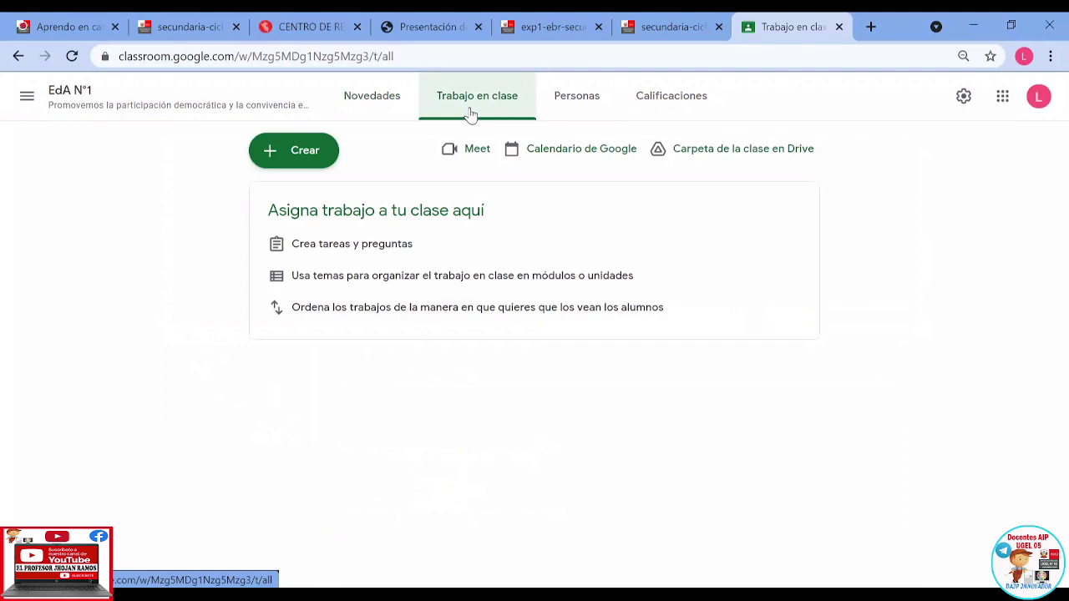
pyautogui.click(306, 158)
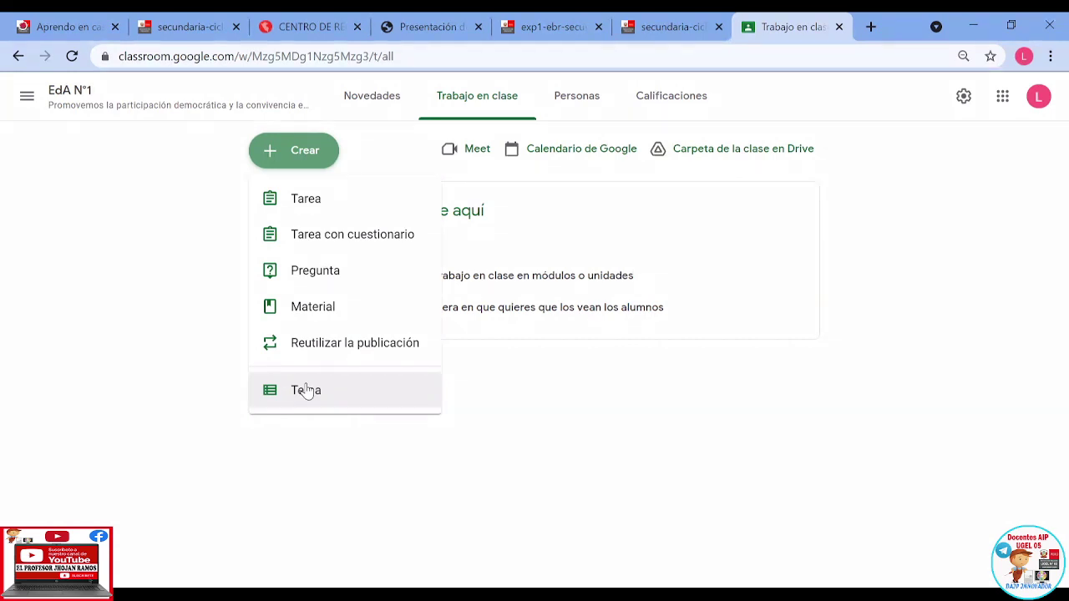
pyautogui.click(307, 390)
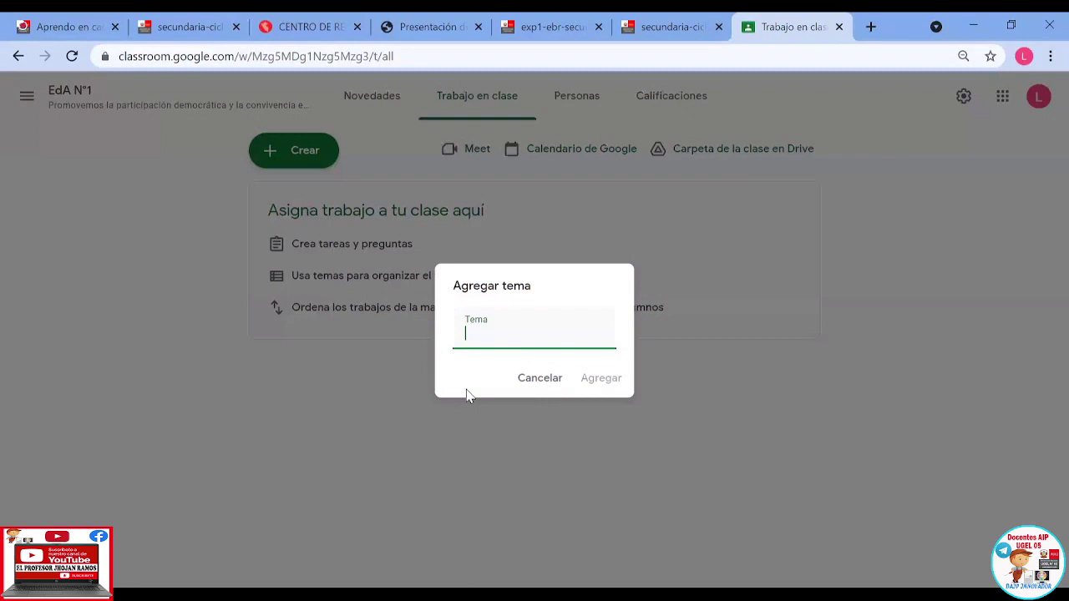
pyautogui.write('Activitade')
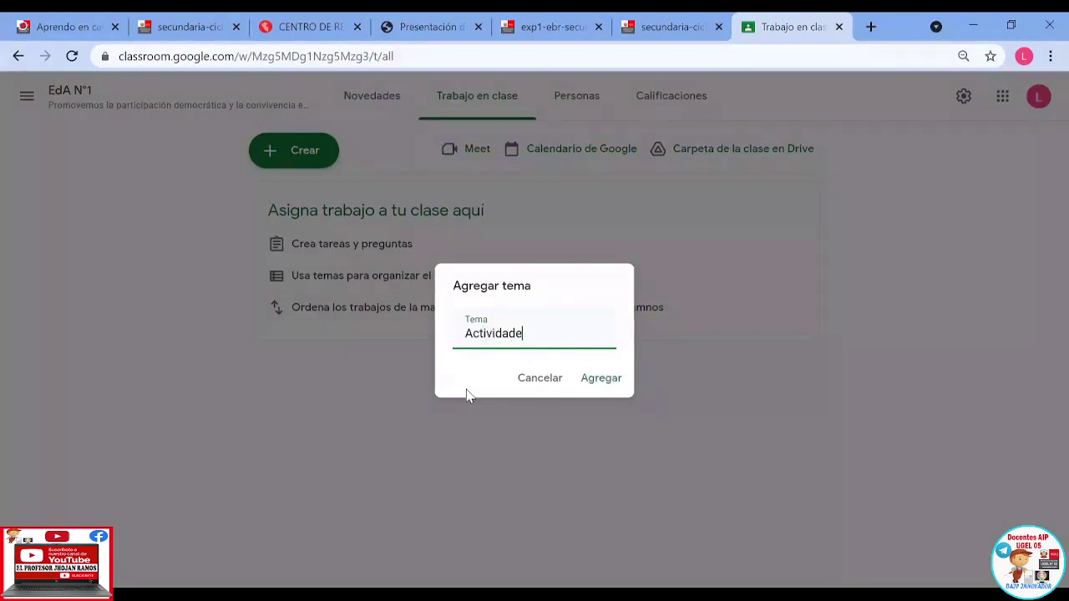
pyautogui.write('s 1')
pyautogui.press('BackSpace')
pyautogui.press('BackSpace')
pyautogui.write('1')
# Step: Examine the numbered activities in the competency tables on pages 5 and 6 of the teacher guide
pyautogui.hotkey('ctrl', 'shift', 'Tab')
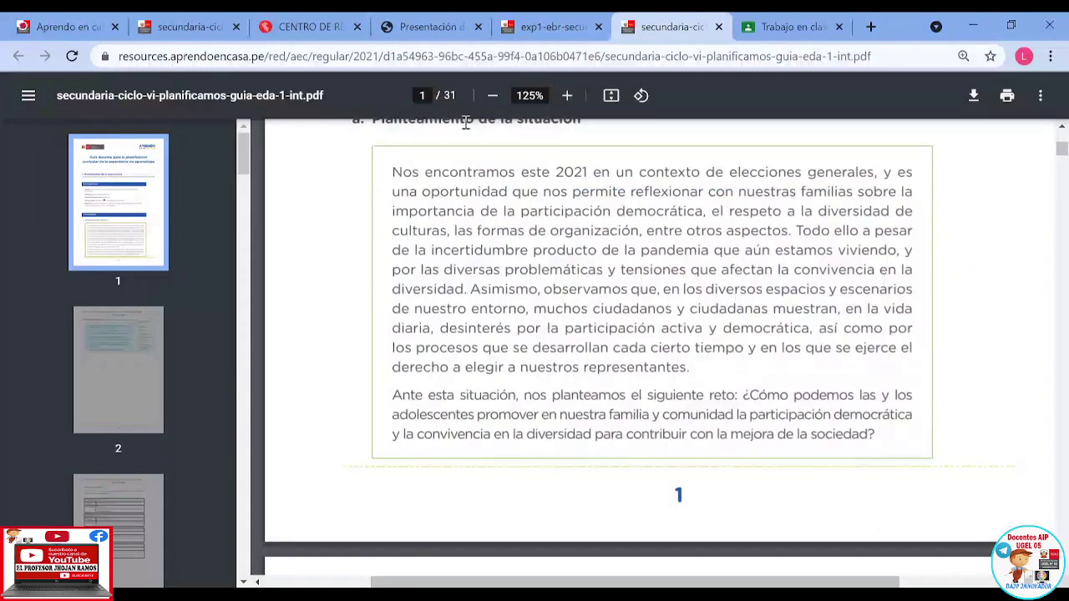
pyautogui.keyDown('ctrl'); pyautogui.scroll(-1, 544, 191); pyautogui.keyUp('ctrl')
pyautogui.scroll(-5, 648, 266)
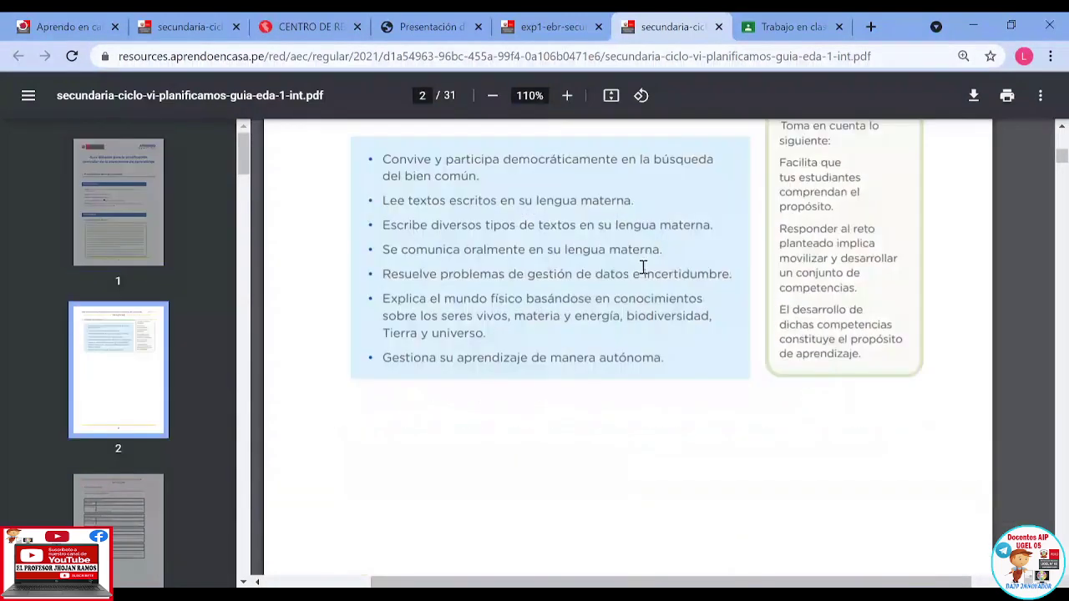
pyautogui.scroll(-20, 644, 267)
pyautogui.scroll(3, 642, 264)
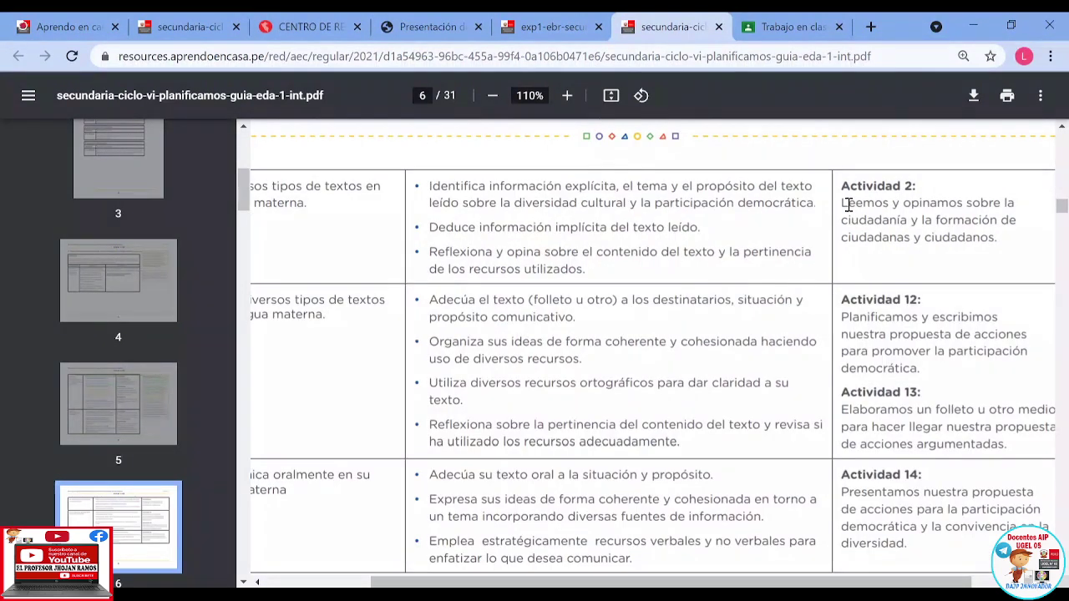
pyautogui.scroll(6, 679, 248)
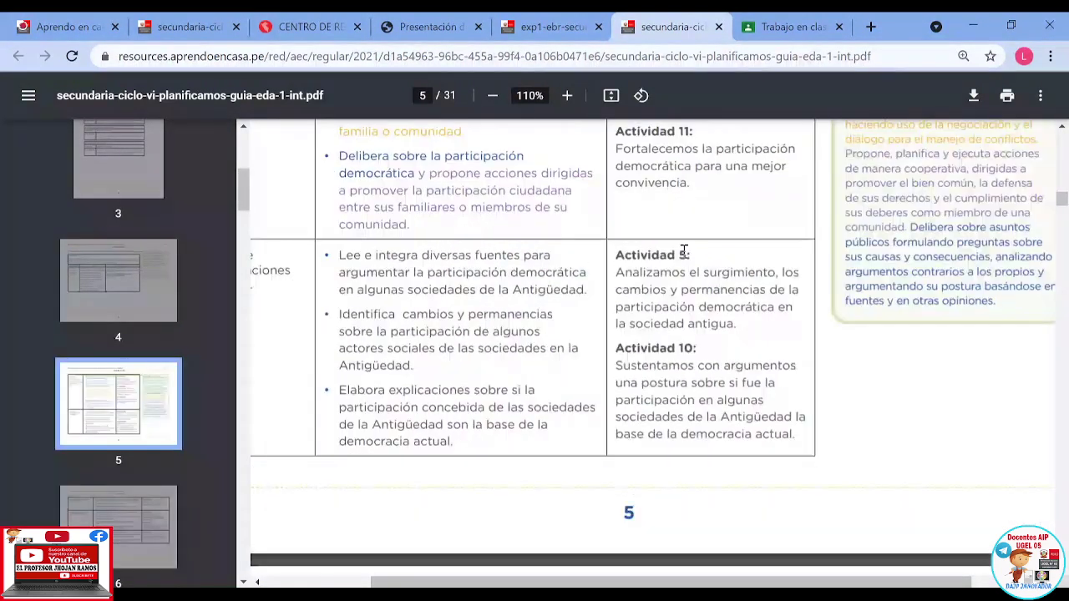
pyautogui.scroll(-3, 723, 272)
pyautogui.scroll(-1, 725, 274)
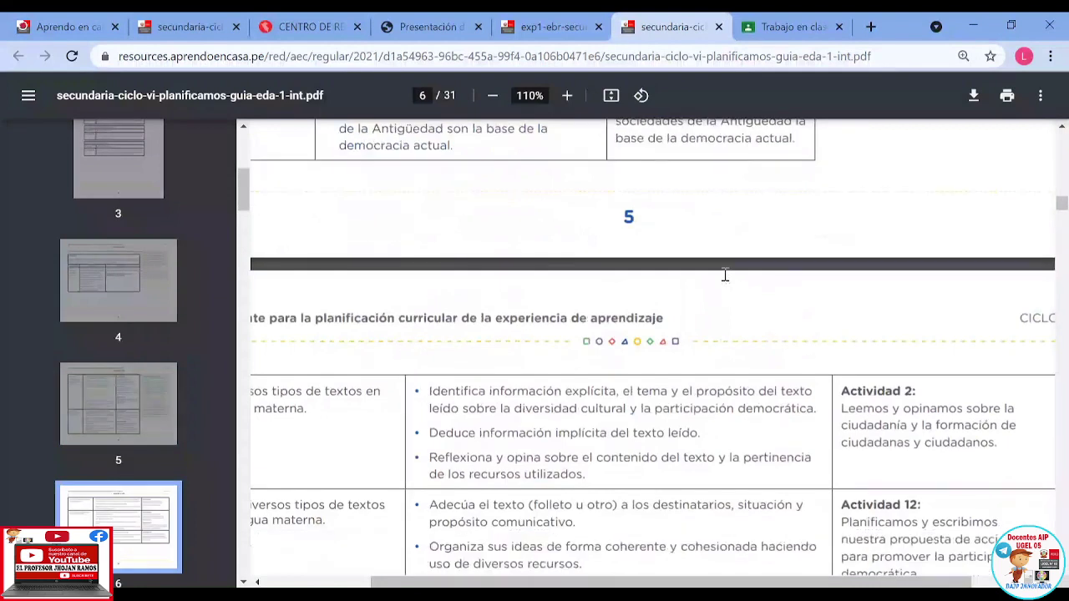
pyautogui.scroll(-1, 724, 275)
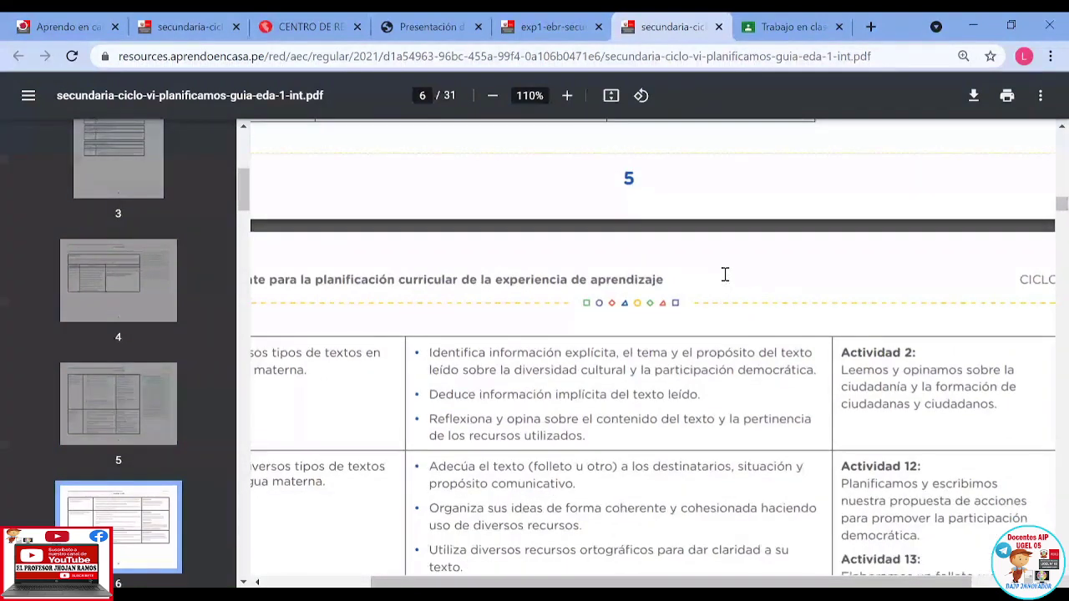
pyautogui.scroll(-10, 725, 275)
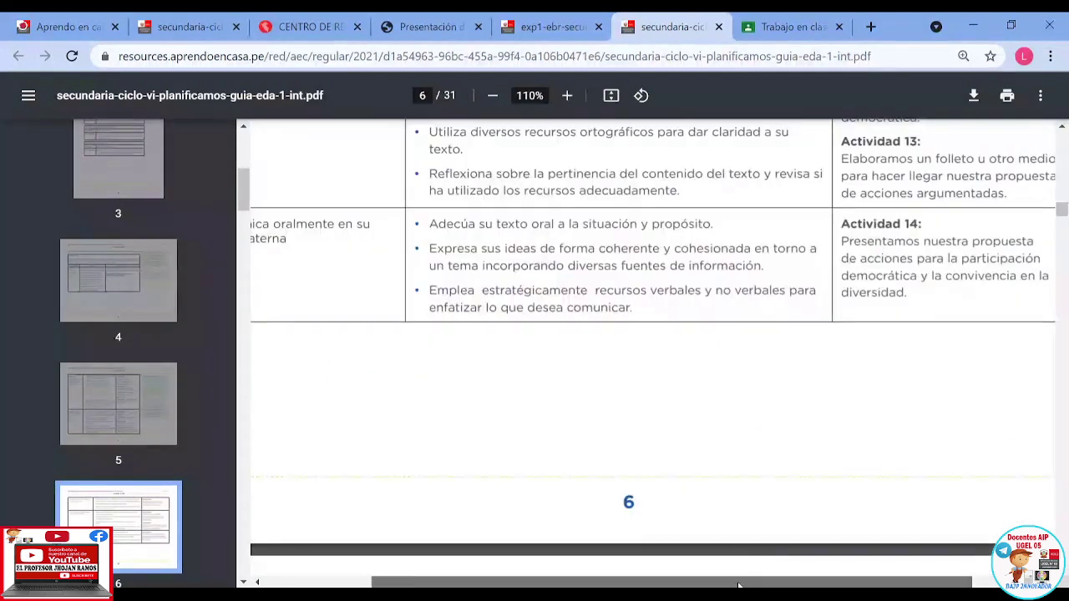
pyautogui.moveTo(752, 583); pyautogui.dragTo(784, 583)
pyautogui.scroll(6, 833, 230)
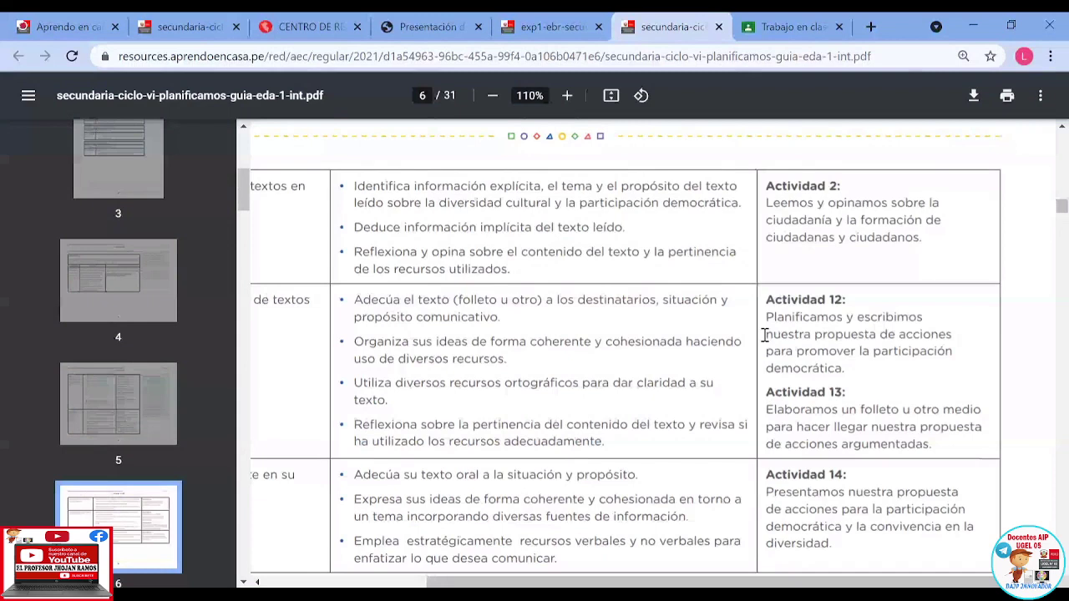
pyautogui.doubleClick(794, 185)
# Step: Open the Act14 activity from the 1.er y 2.° grado experience "Promovemos la participación democrática y la convivencia en la diversidad" on Aprendo en casa
pyautogui.click(204, 26)
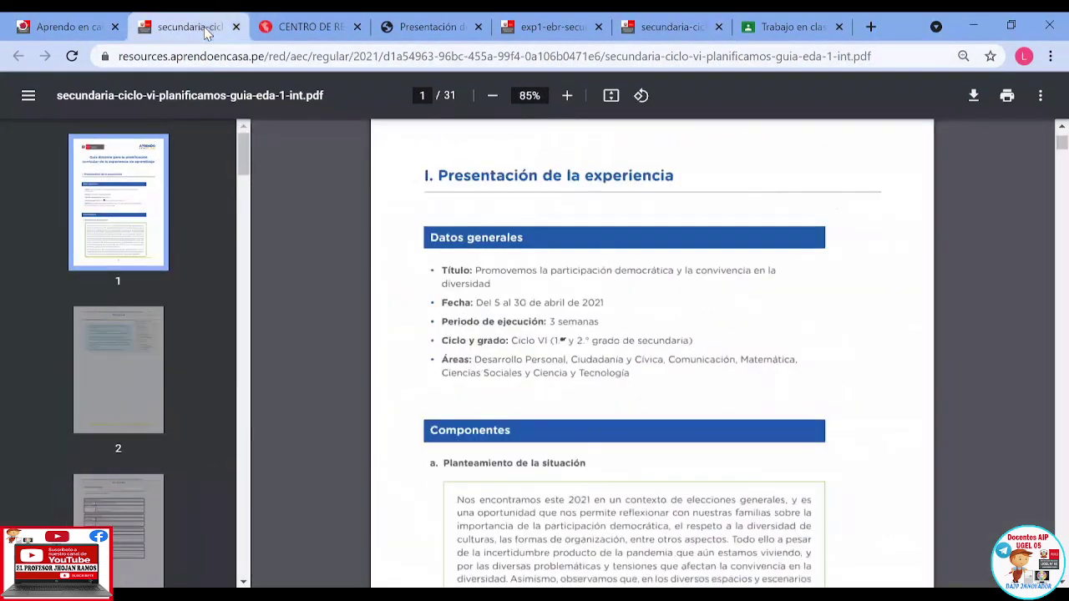
pyautogui.scroll(2, 483, 303)
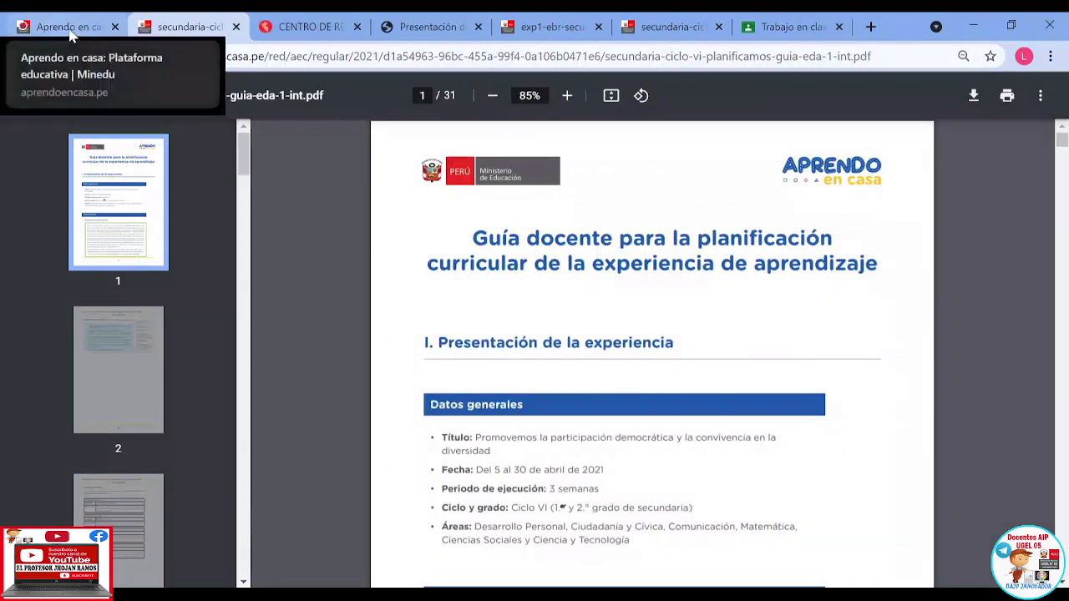
pyautogui.hotkey('ctrl', 'pageup')
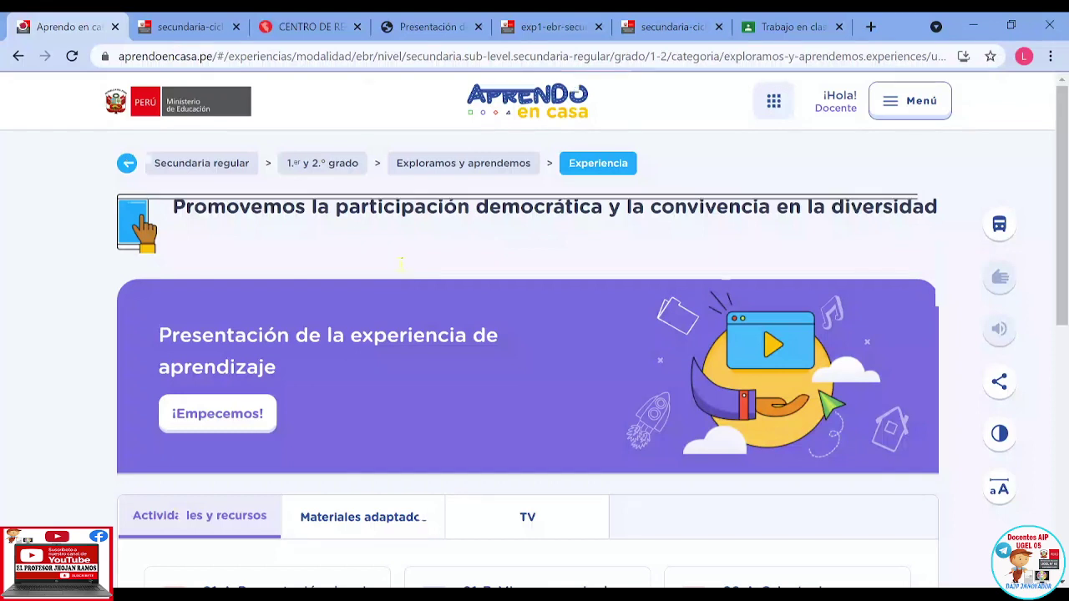
pyautogui.click(323, 164)
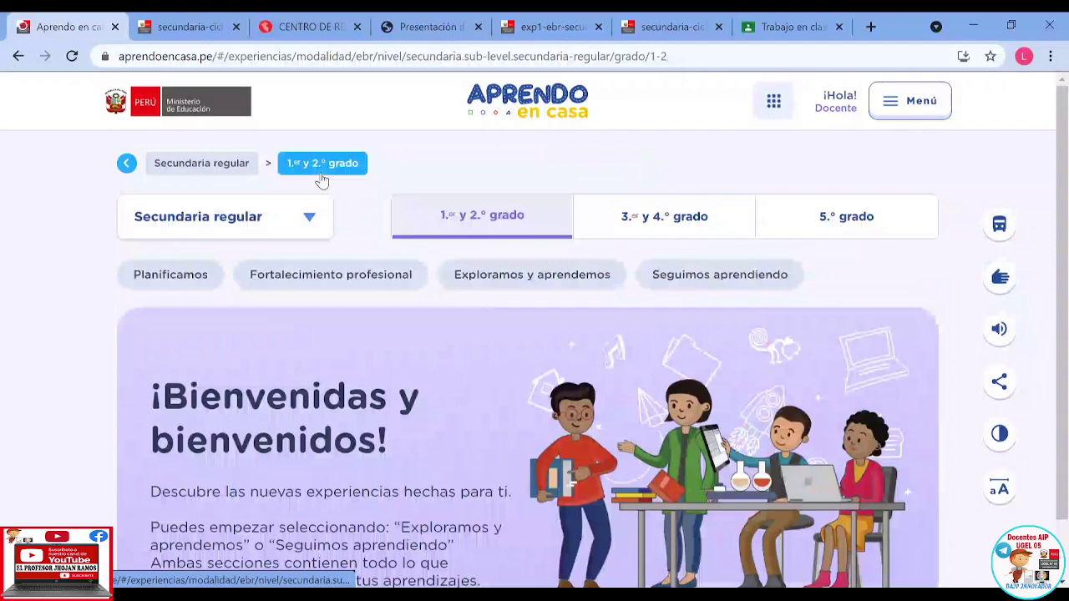
pyautogui.click(496, 282)
pyautogui.scroll(-2, 558, 370)
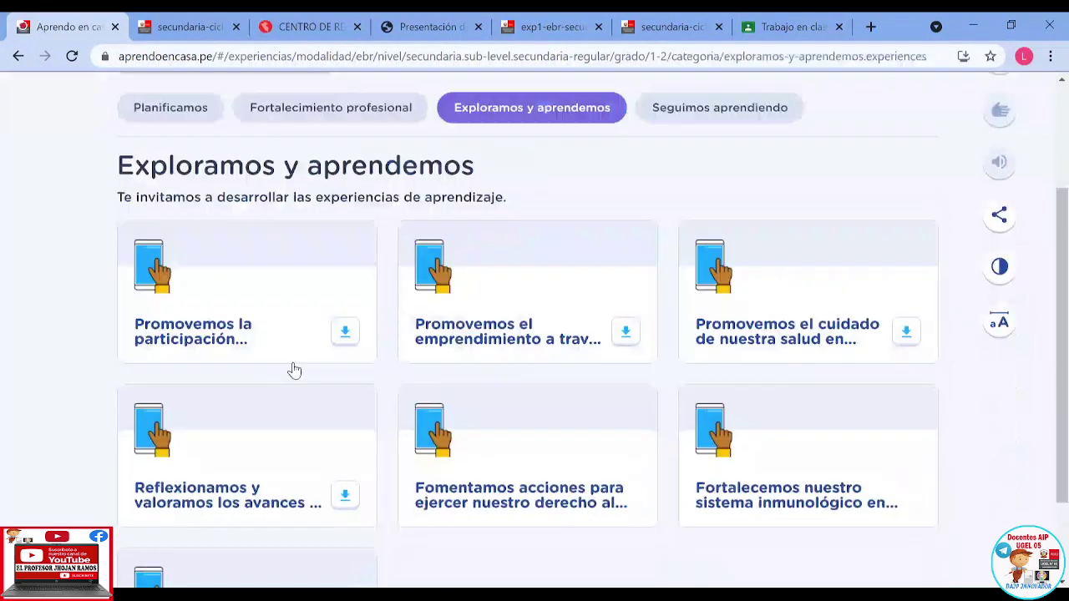
pyautogui.click(205, 338)
pyautogui.scroll(-3, 473, 425)
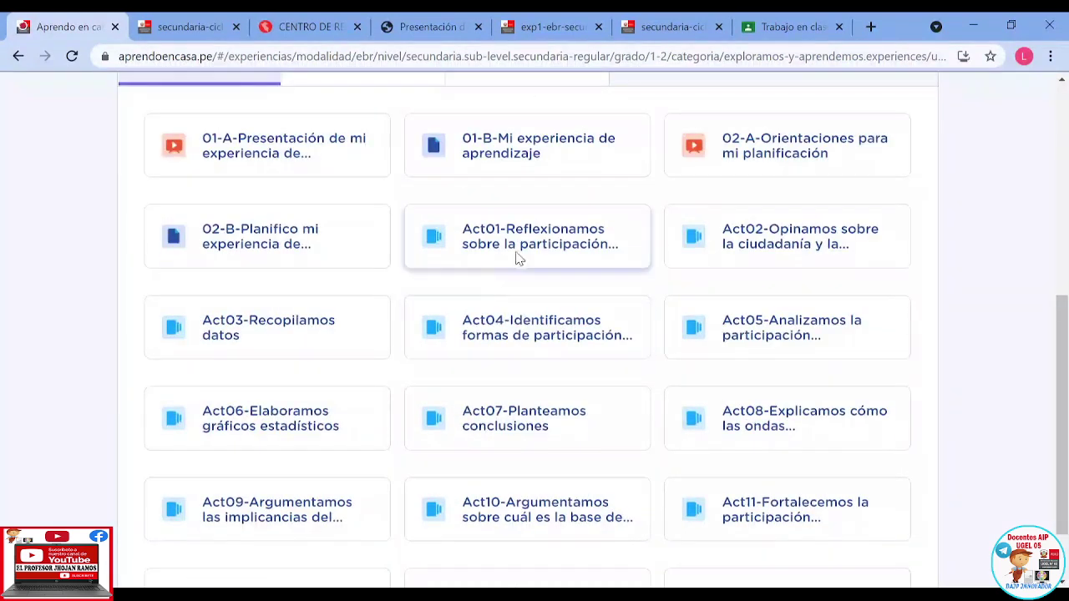
pyautogui.scroll(-1, 655, 360)
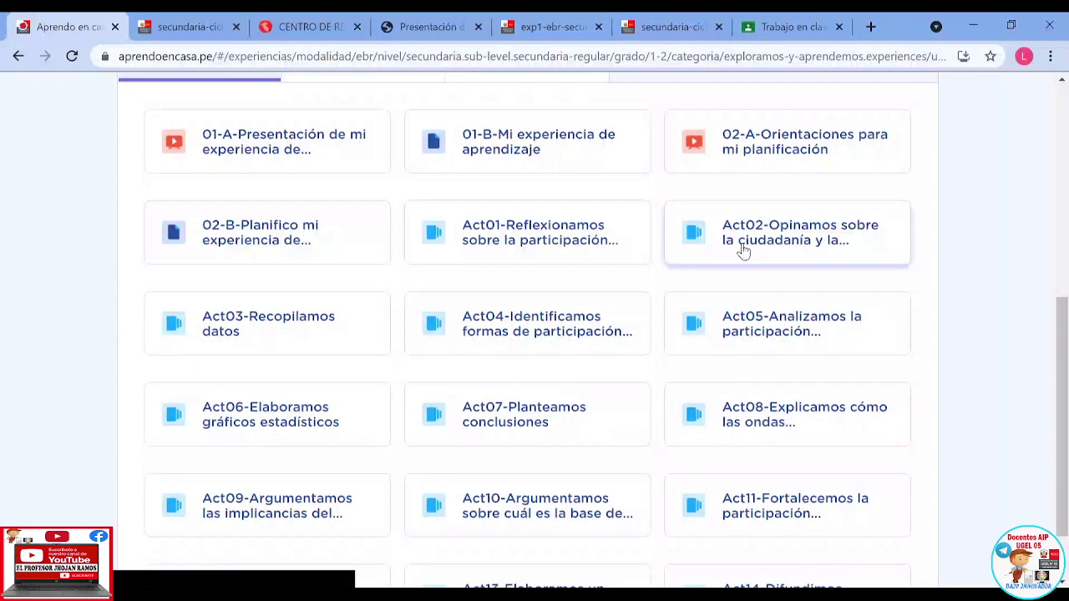
pyautogui.scroll(-1, 744, 251)
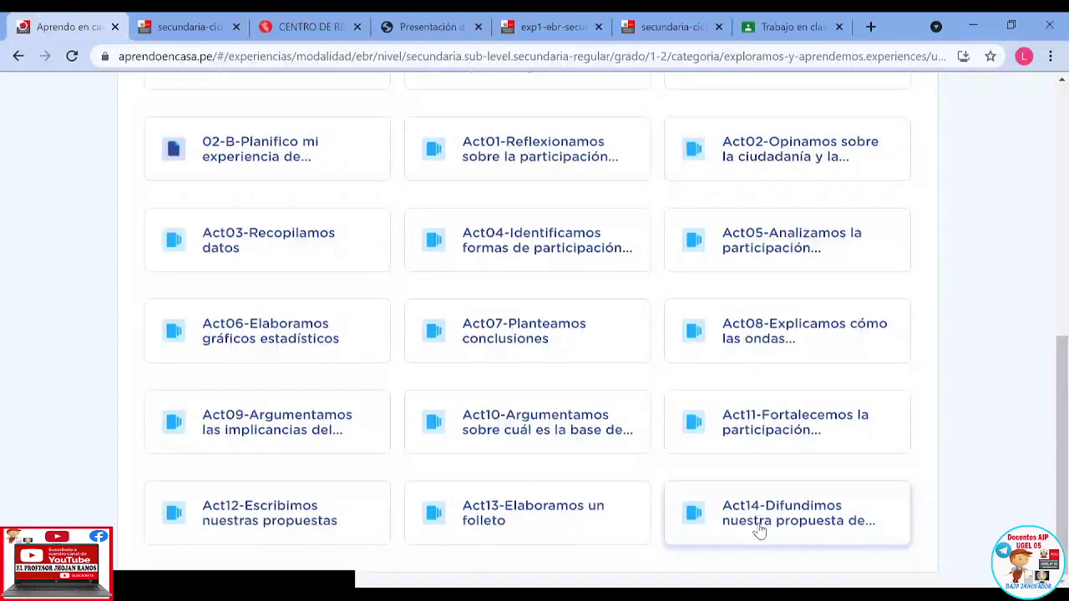
pyautogui.click(760, 526)
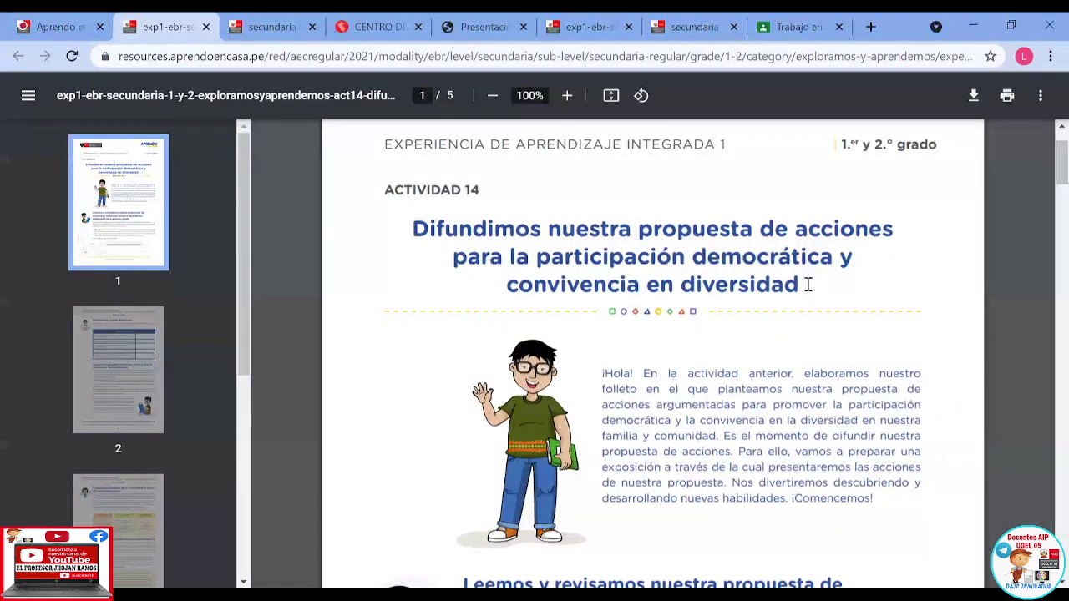
# Step: Add the topic as "Act14 - Difundimos nuestra propuesta de acciones para la participación democrática y convivencia en diversidad", copying the title from the activity document
pyautogui.moveTo(807, 285); pyautogui.dragTo(442, 258)
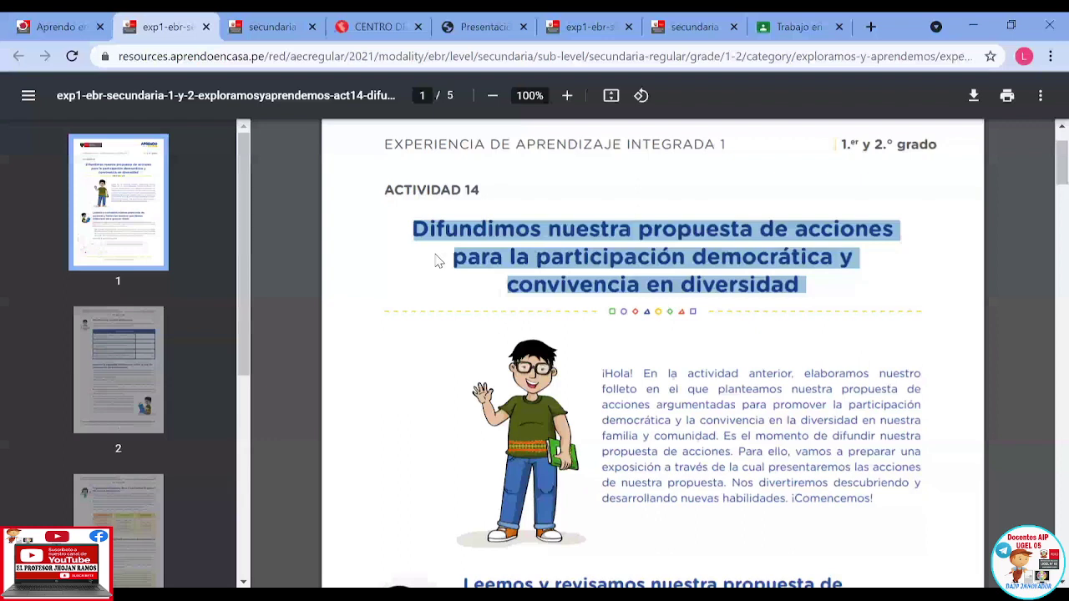
pyautogui.scroll(-2, 590, 228)
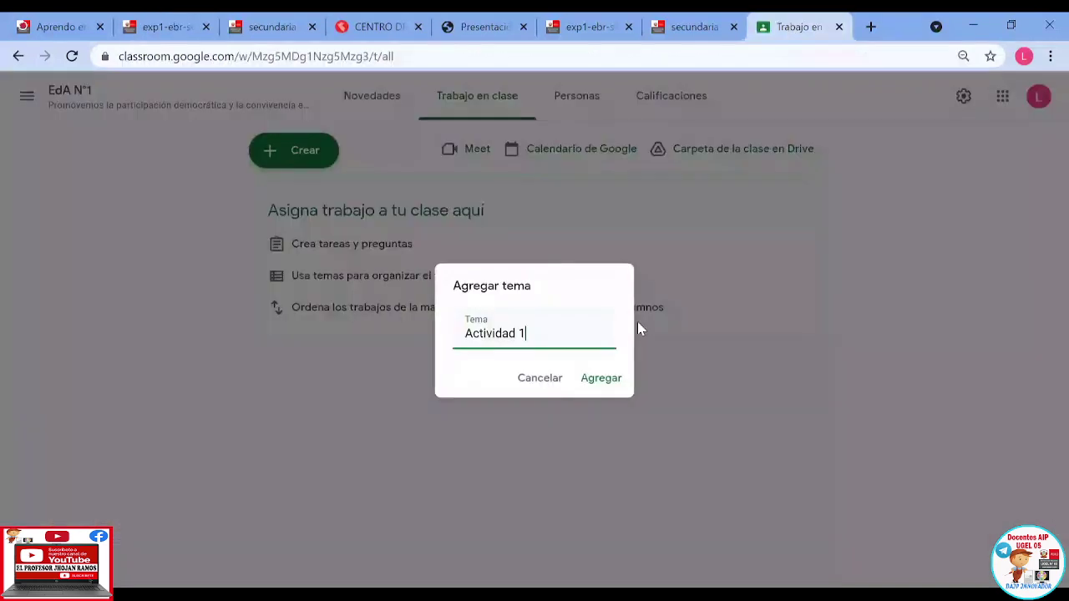
pyautogui.moveTo(554, 332); pyautogui.dragTo(436, 350)
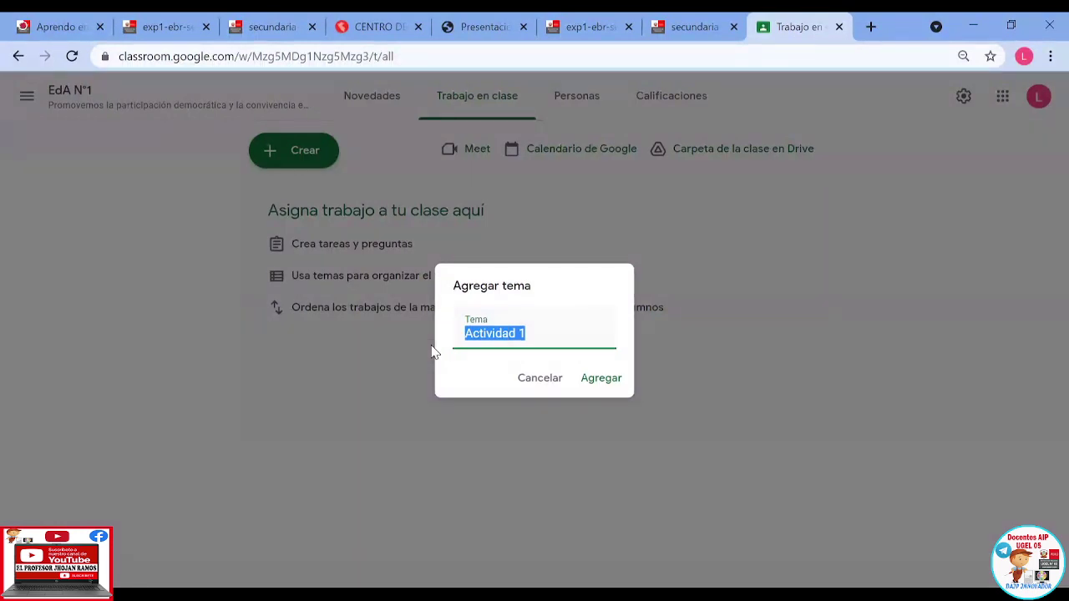
pyautogui.write('Act')
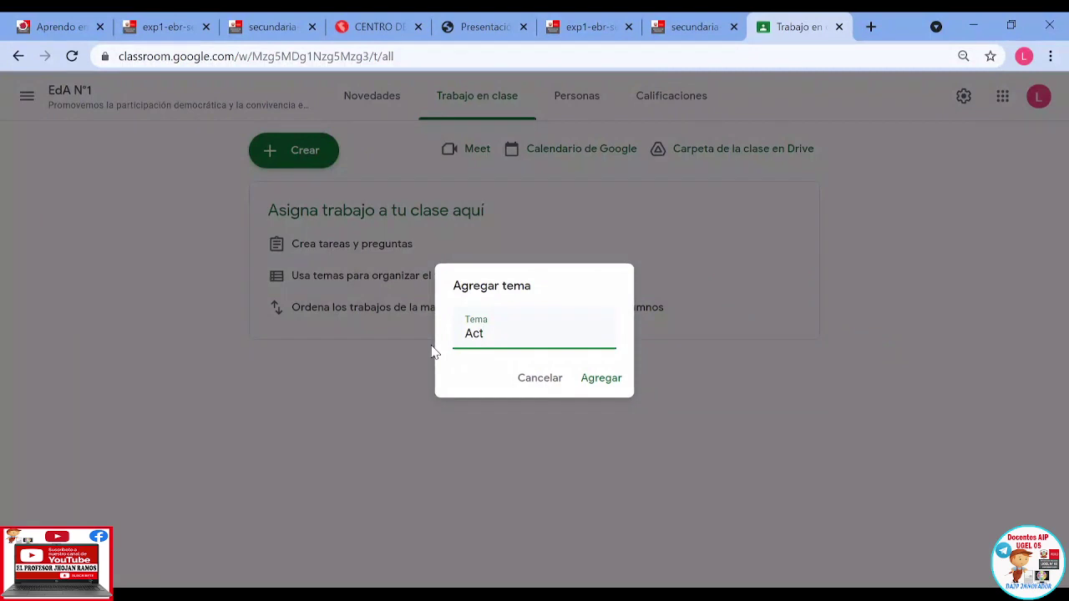
pyautogui.write('14 -')
pyautogui.hotkey('ctrl', 'v')
pyautogui.press('Home')
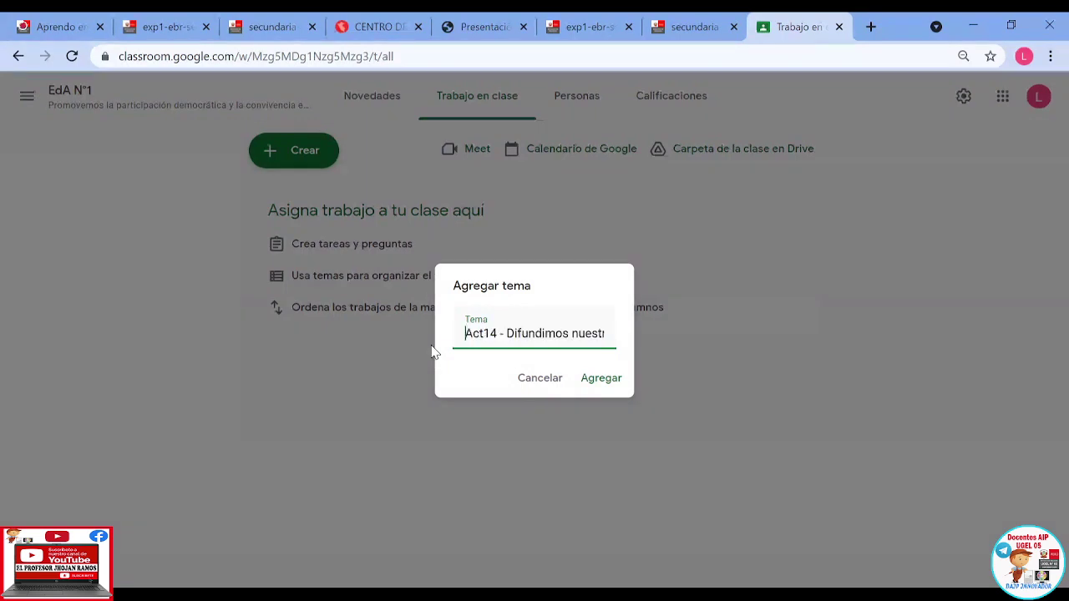
pyautogui.press('Right')
pyautogui.press('Right')
pyautogui.press('Right')
pyautogui.press('Right')
pyautogui.press('Right')
pyautogui.press('Right')
pyautogui.press('Right')
pyautogui.press('Right')
pyautogui.press('Right')
pyautogui.press('Right')
pyautogui.press('Right')
pyautogui.press('Right')
pyautogui.press('Right')
pyautogui.press('Right')
pyautogui.press('Right')
pyautogui.press('Right')
pyautogui.press('Right')
pyautogui.press('Right')
pyautogui.press('Right')
pyautogui.press('Right')
pyautogui.press('Right')
pyautogui.press('Right')
pyautogui.press('Right')
pyautogui.press('Right')
pyautogui.press('Right')
pyautogui.press('Right')
pyautogui.press('Right')
pyautogui.press('Right')
pyautogui.press('Right')
pyautogui.press('Right')
pyautogui.press('Right')
pyautogui.press('Right')
pyautogui.press('Right')
pyautogui.press('Right')
pyautogui.press('Right')
pyautogui.press('Right')
pyautogui.press('Right')
pyautogui.press('Right')
pyautogui.press('Right')
pyautogui.press('Right')
pyautogui.press('Right')
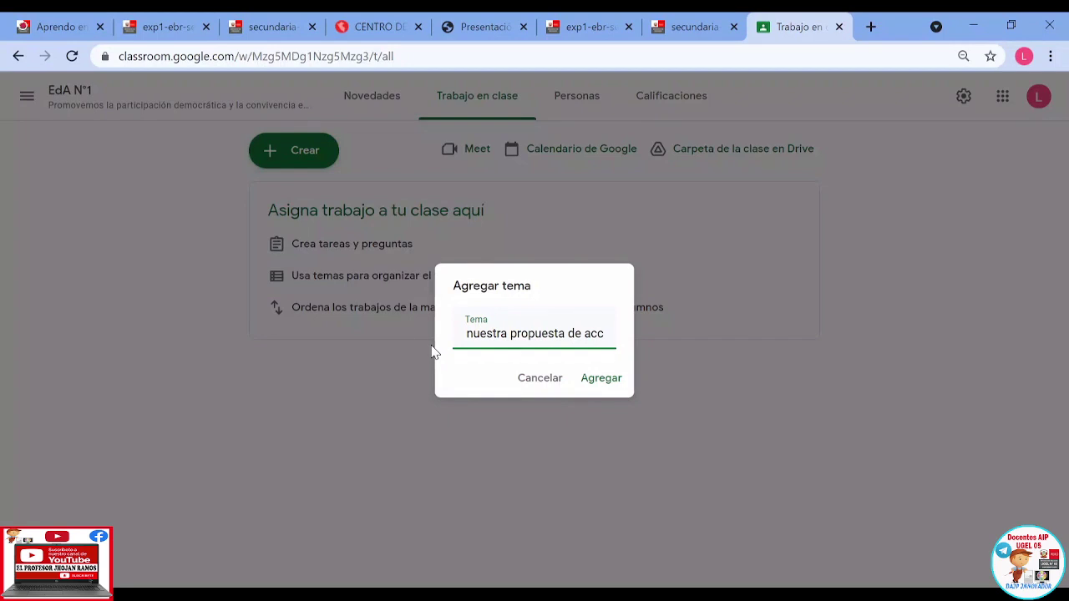
pyautogui.click(602, 379)
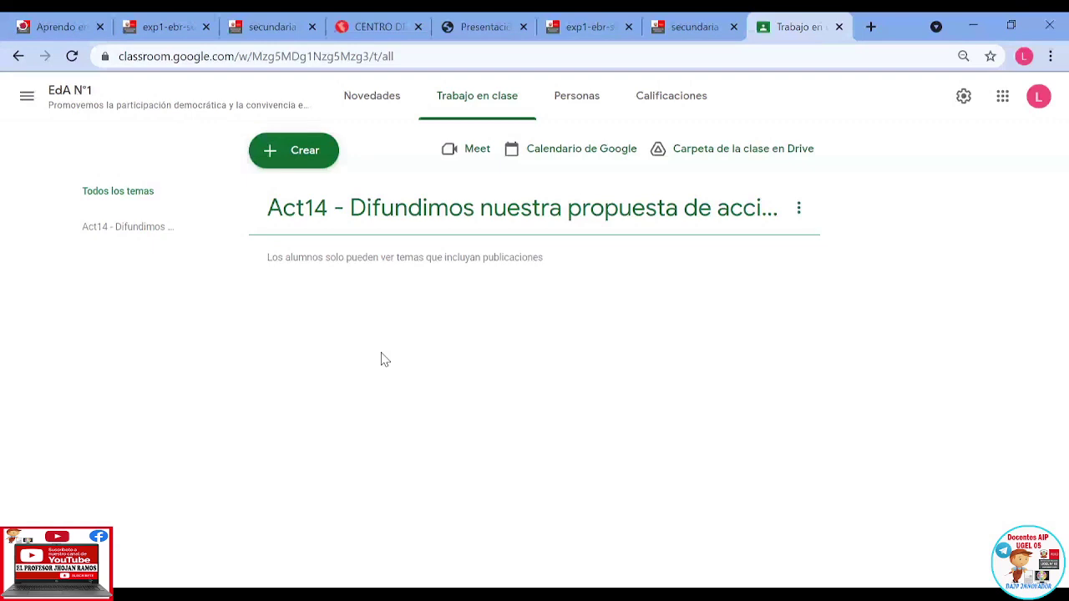
# Step: Check the teachers listed on the class's Personas page and return to Trabajo en clase
pyautogui.click(576, 95)
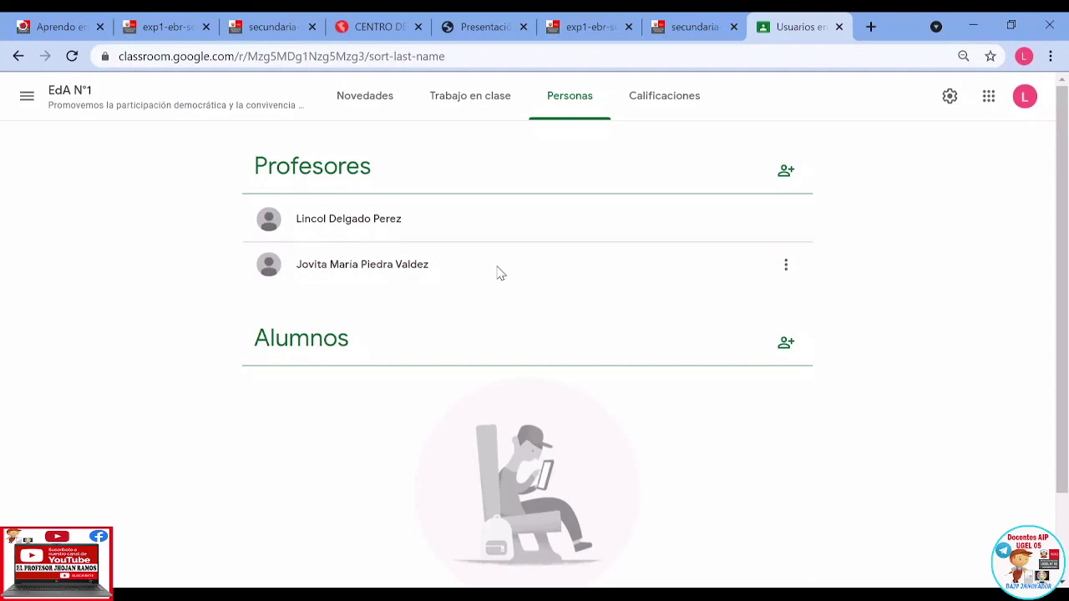
pyautogui.click(451, 98)
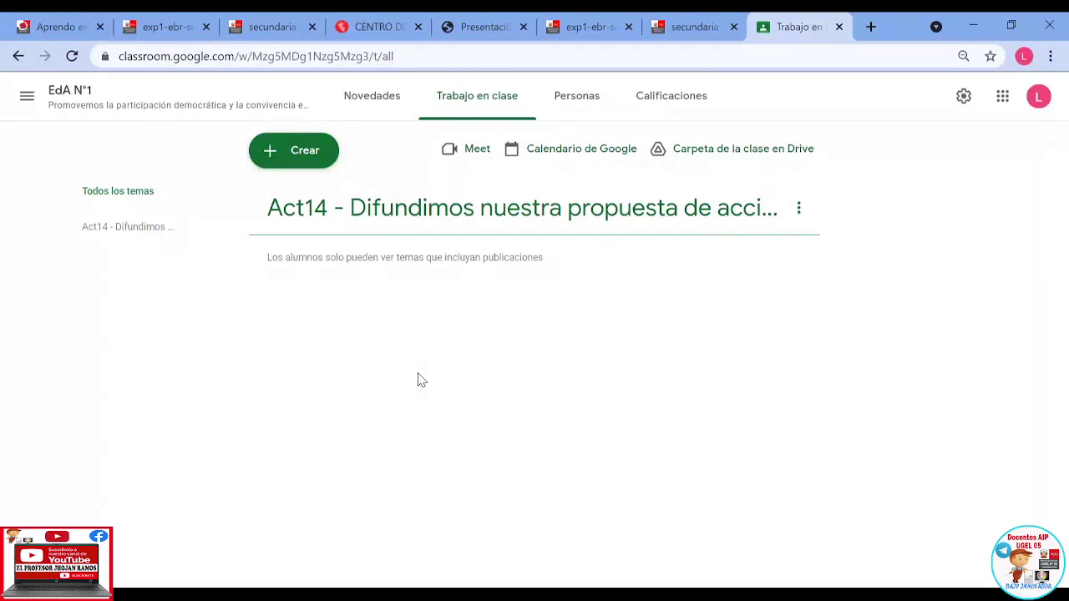
# Step: Add the topic "Act13 - Elaboramos un folleto u otro medio…" with the title from its Aprendo en casa document, and place it below the Act14 topic
pyautogui.click(302, 161)
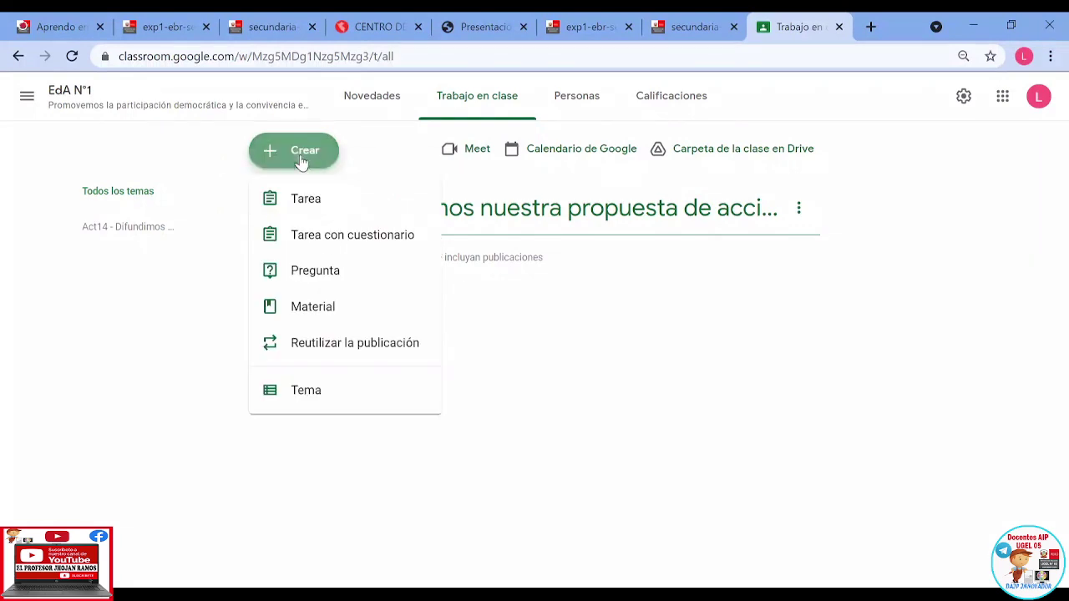
pyautogui.click(308, 395)
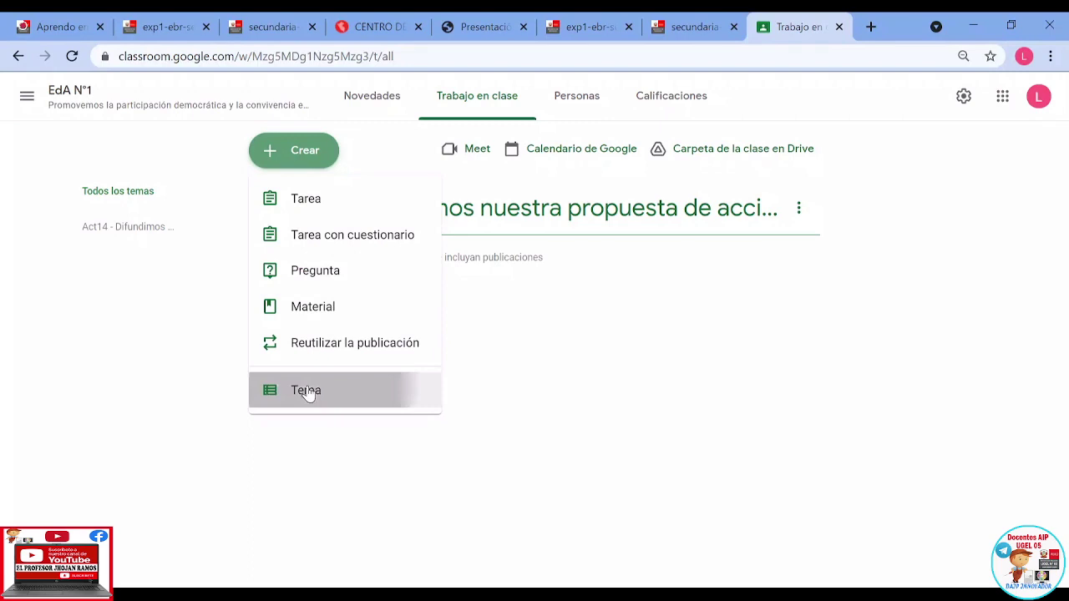
pyautogui.write('Act13')
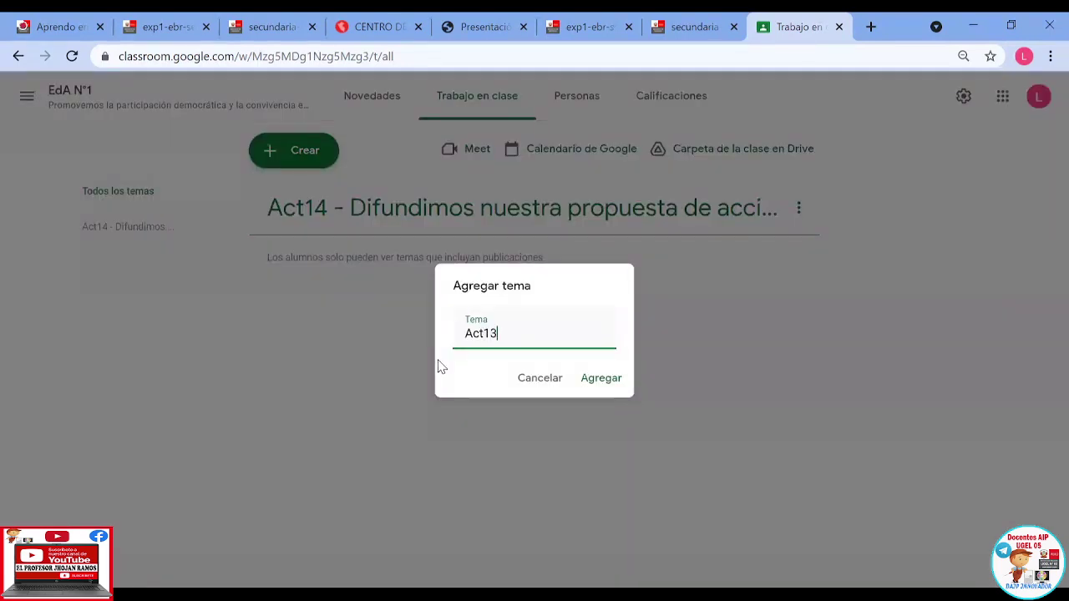
pyautogui.write(' -')
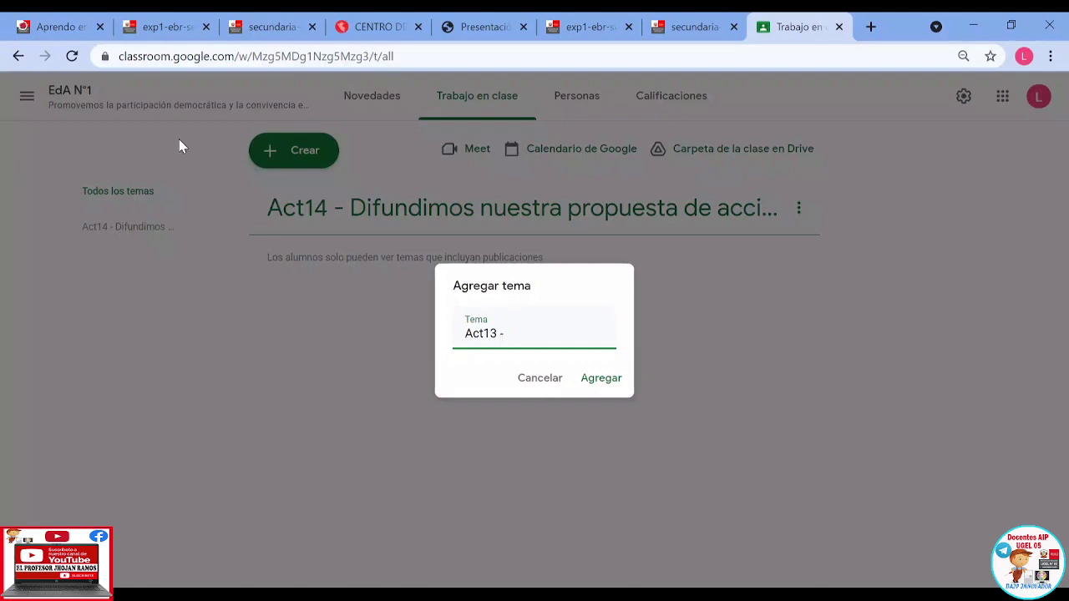
pyautogui.click(61, 31)
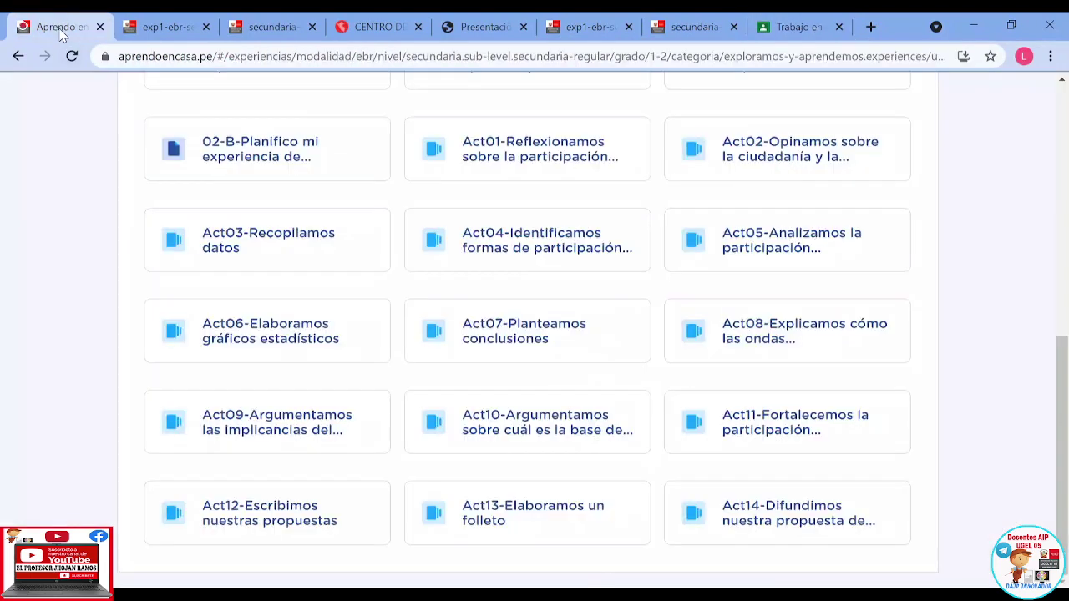
pyautogui.click(507, 509)
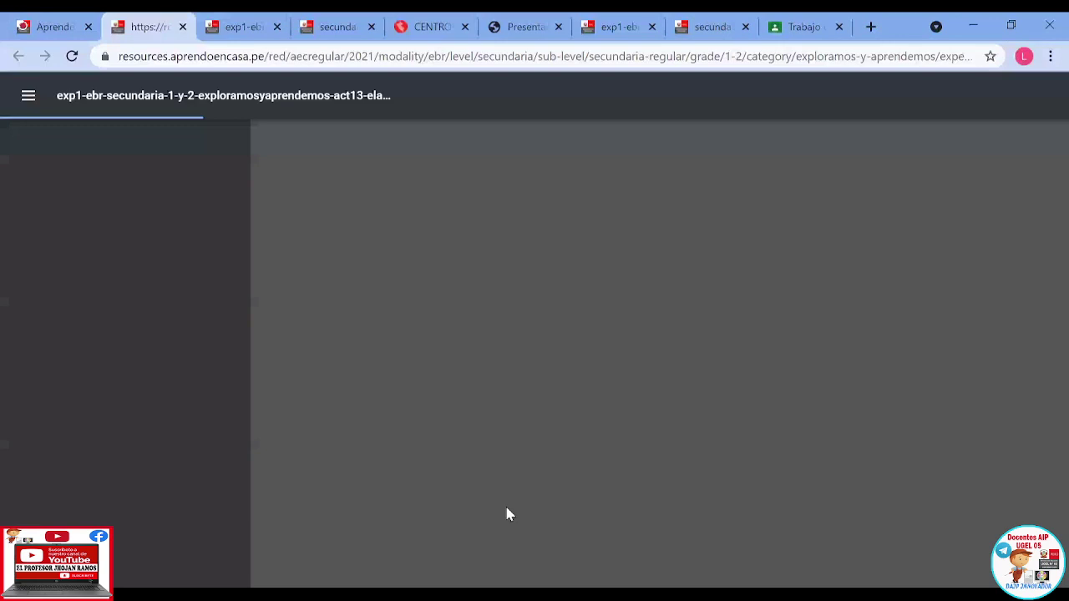
pyautogui.click(803, 28)
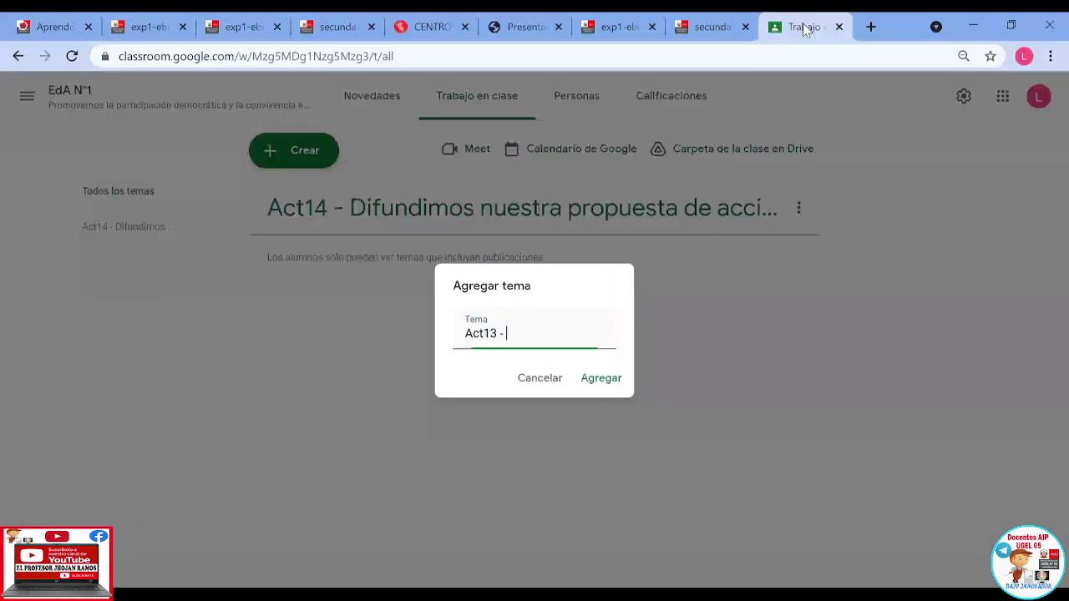
pyautogui.hotkey('ctrl', 'v')
pyautogui.press('Return')
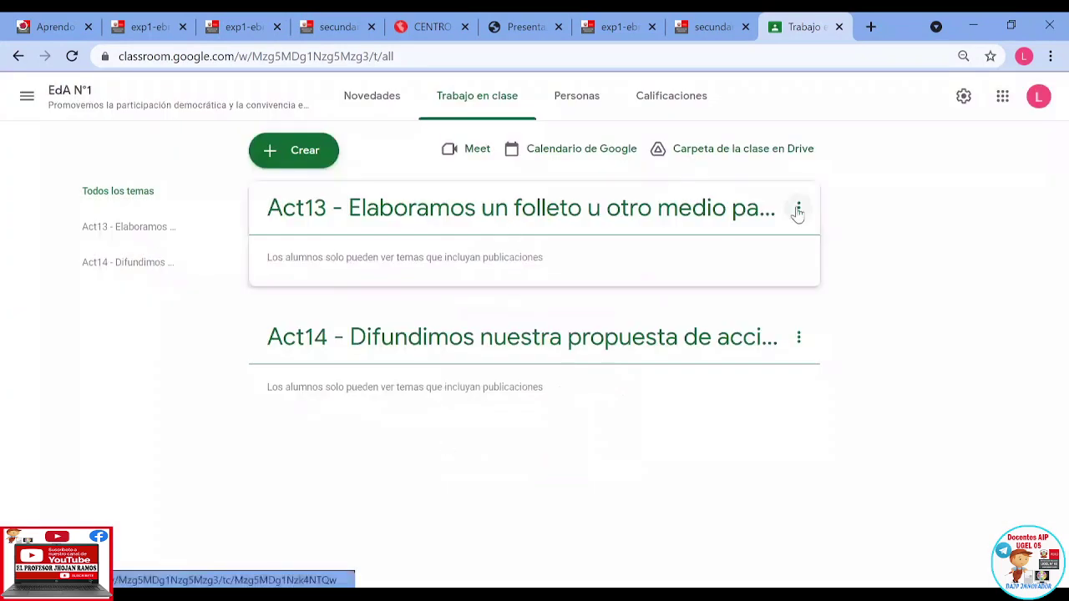
pyautogui.moveTo(798, 209); pyautogui.dragTo(761, 394)
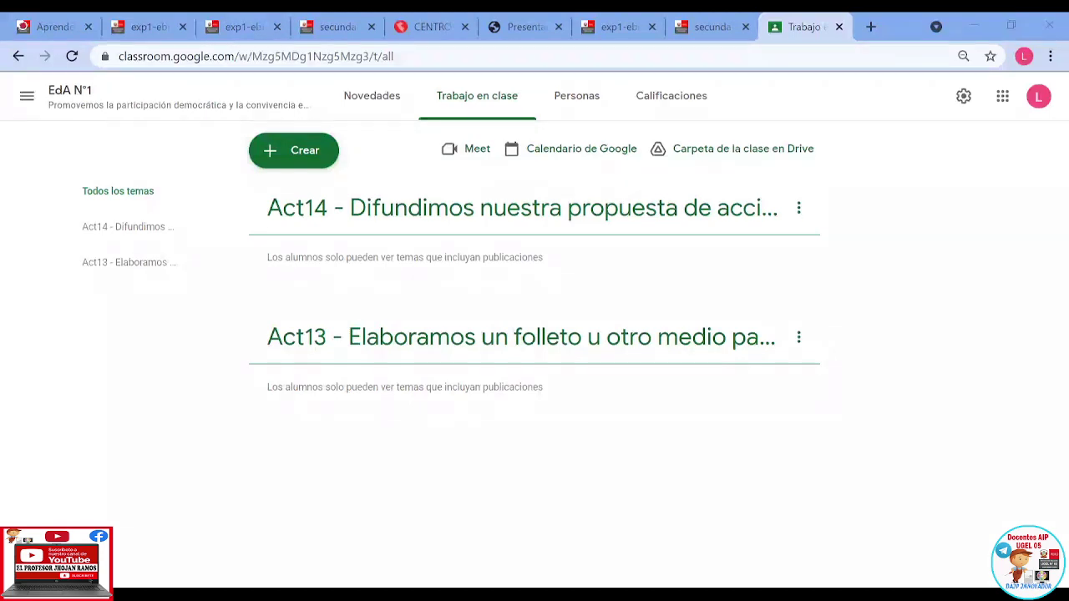
pyautogui.scroll(1, 535, 368)
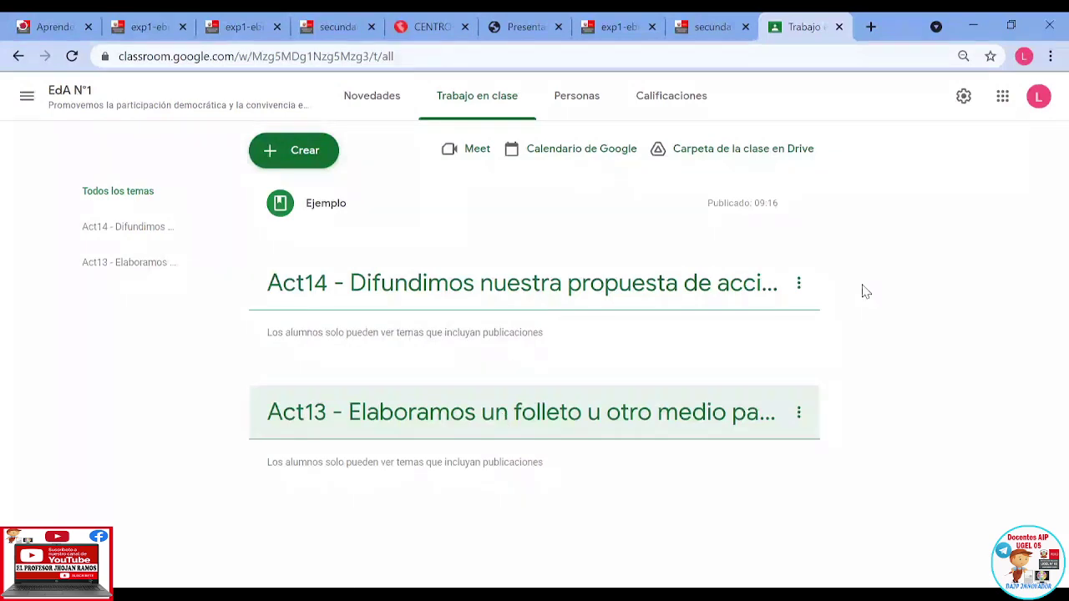
# Step: Check the teal EdA N°1 class from the class list, and open the class EXPERIENCIA DE APRENDIZAJE N°1
pyautogui.click(27, 96)
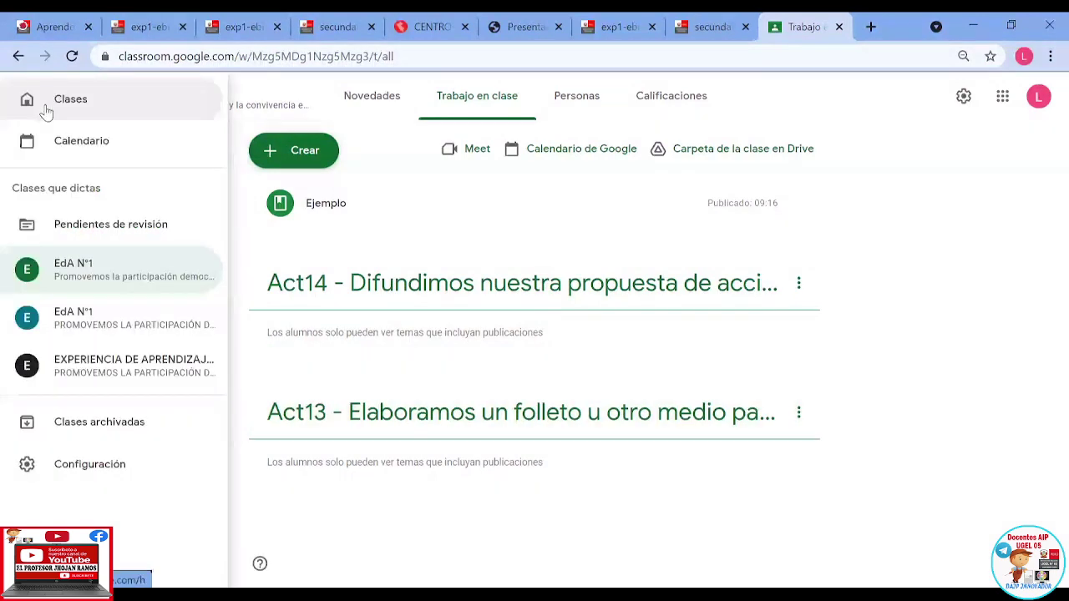
pyautogui.click(50, 101)
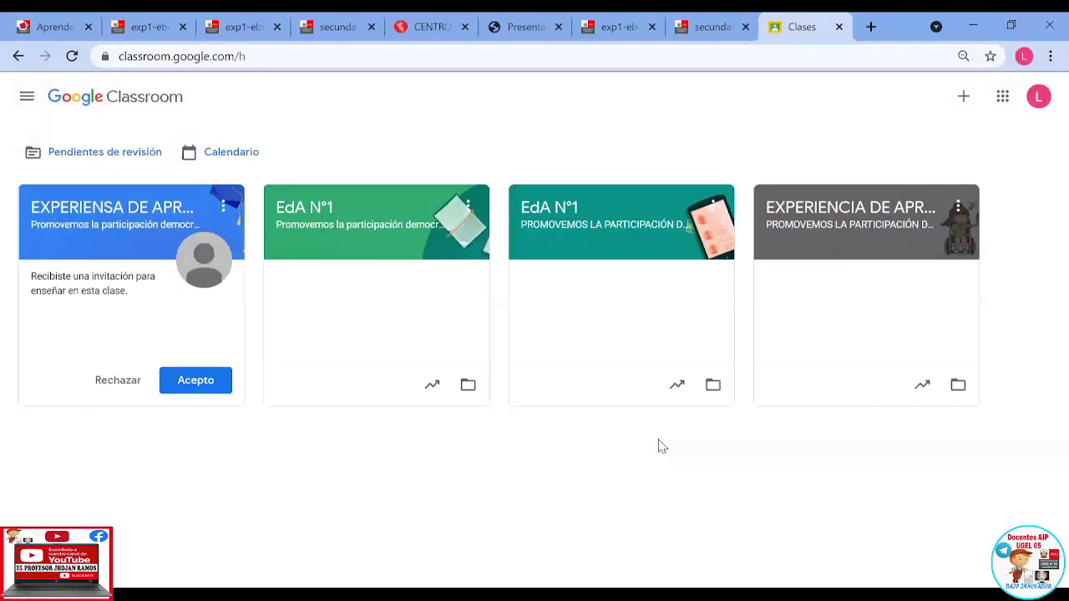
pyautogui.click(547, 221)
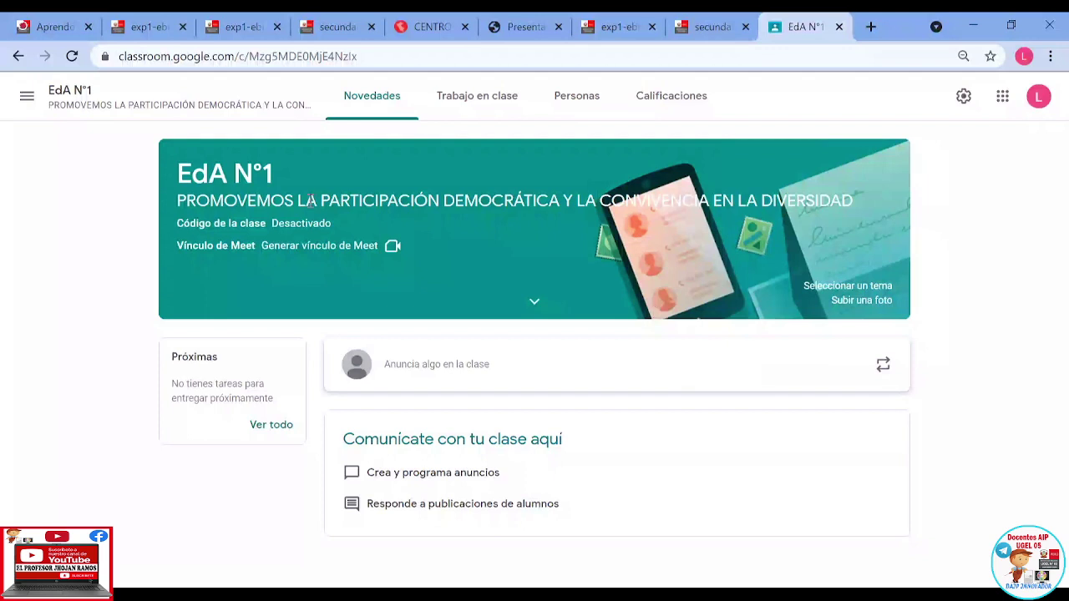
pyautogui.click(27, 95)
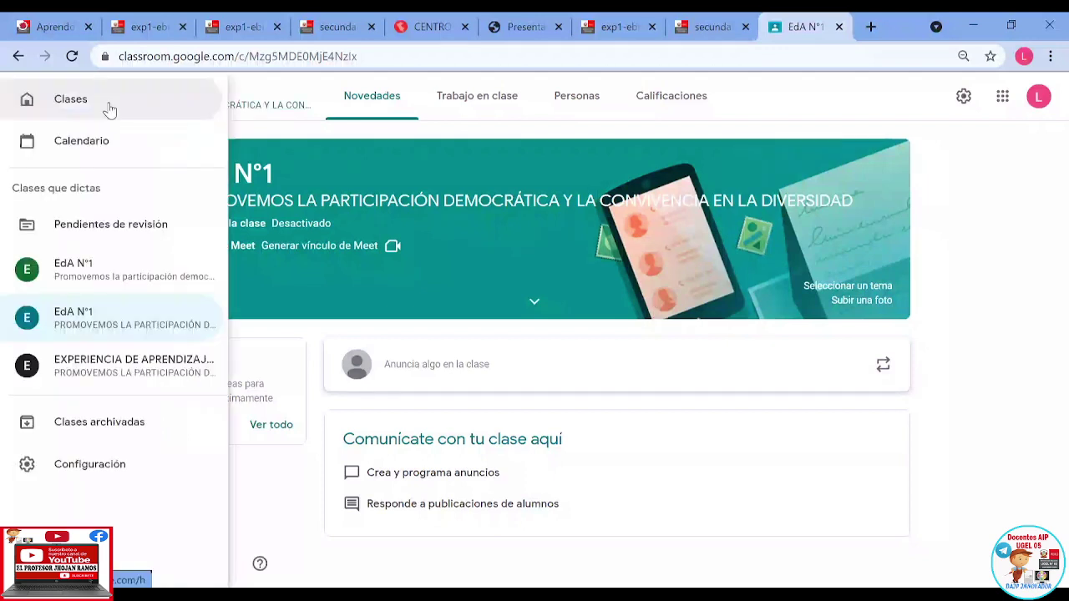
pyautogui.click(110, 110)
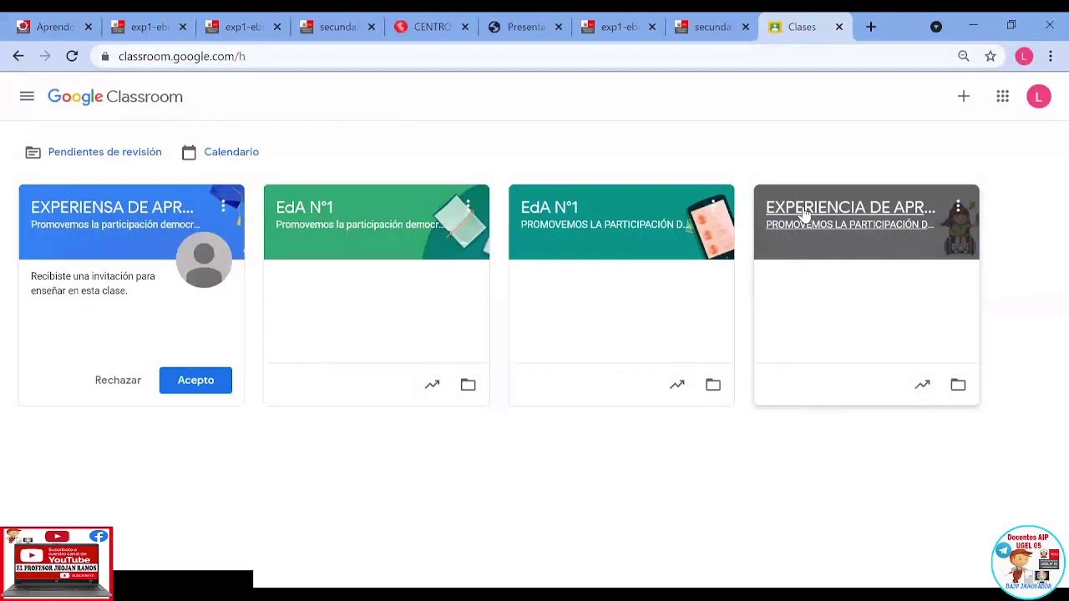
pyautogui.click(843, 213)
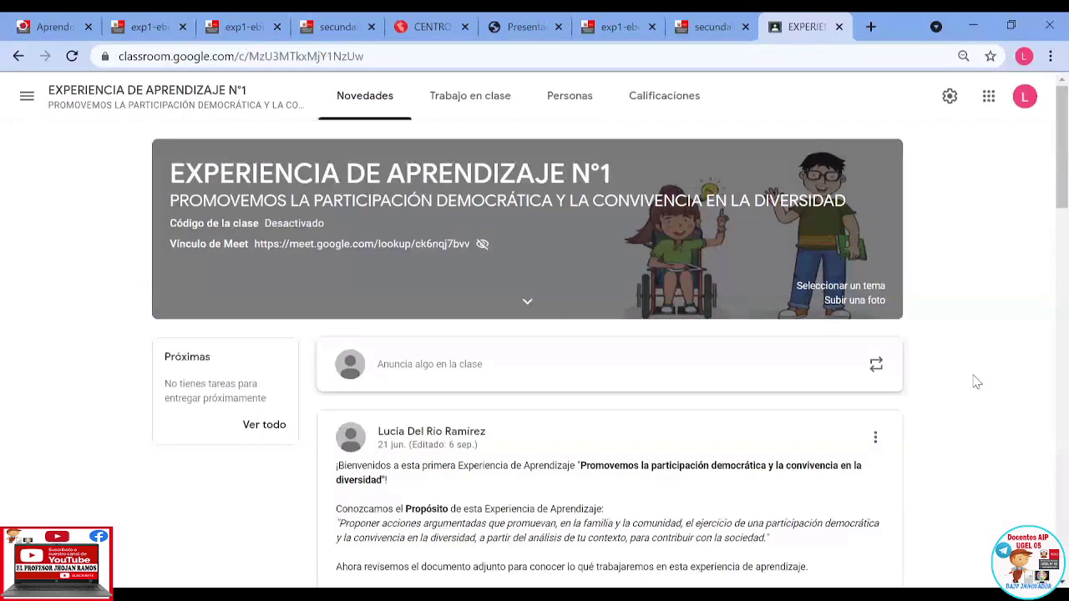
# Step: Read the welcome announcement in Novedades, including the experience's Propósito and the attached EdA 01 PDF
pyautogui.scroll(-1, 482, 429)
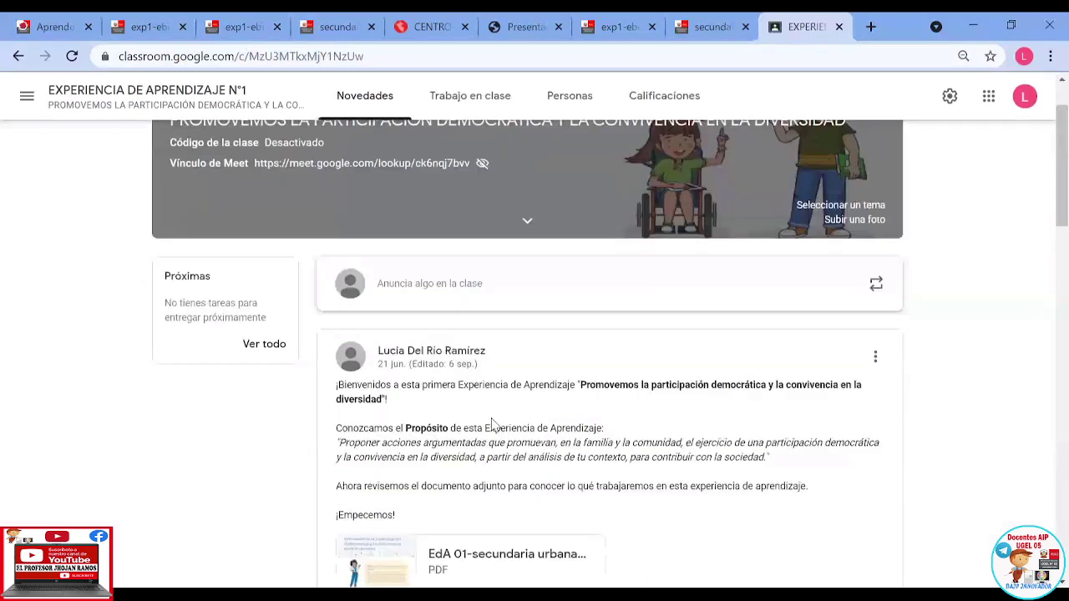
pyautogui.scroll(-1, 493, 426)
pyautogui.moveTo(362, 298); pyautogui.dragTo(637, 370)
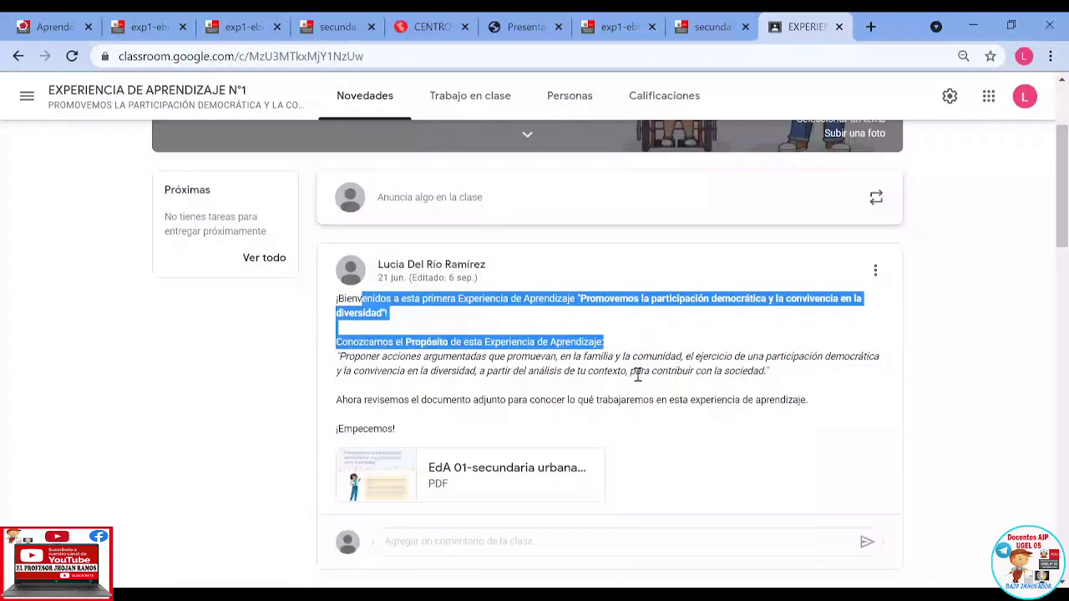
pyautogui.click(637, 375)
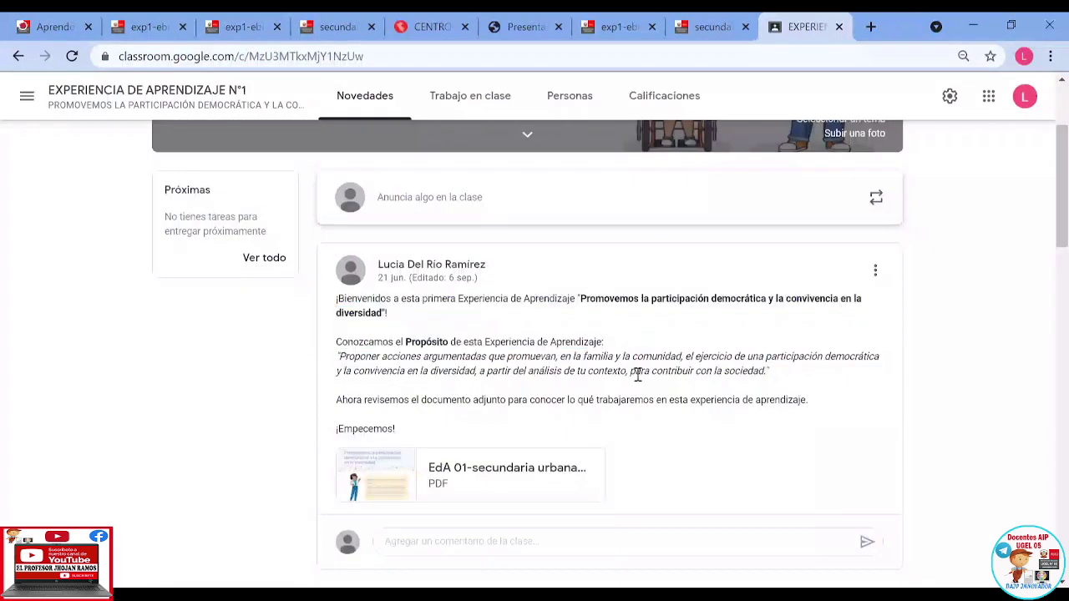
pyautogui.click(365, 117)
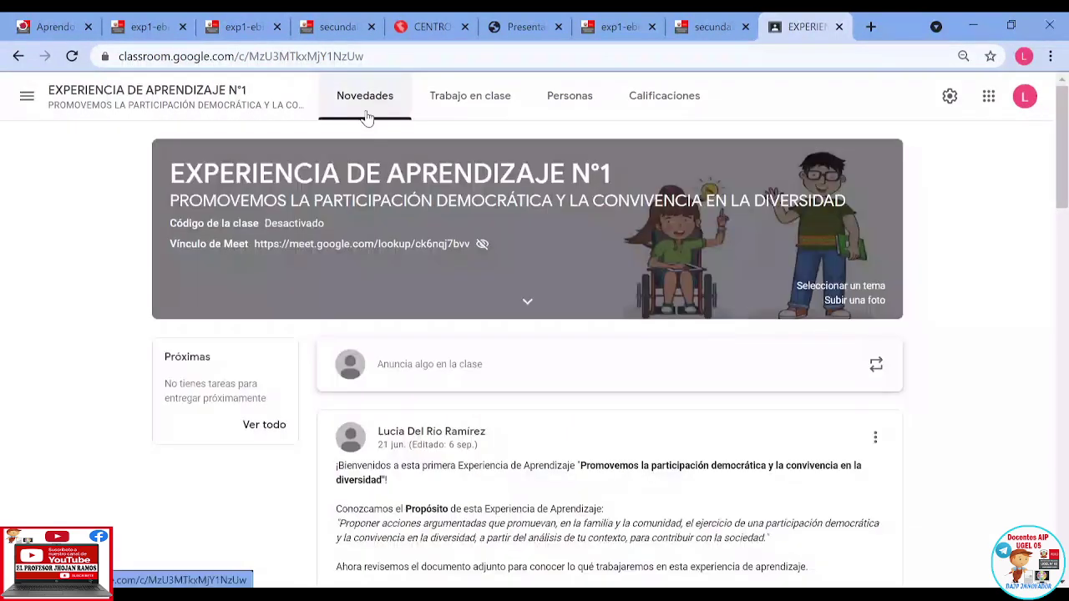
pyautogui.scroll(-2, 588, 458)
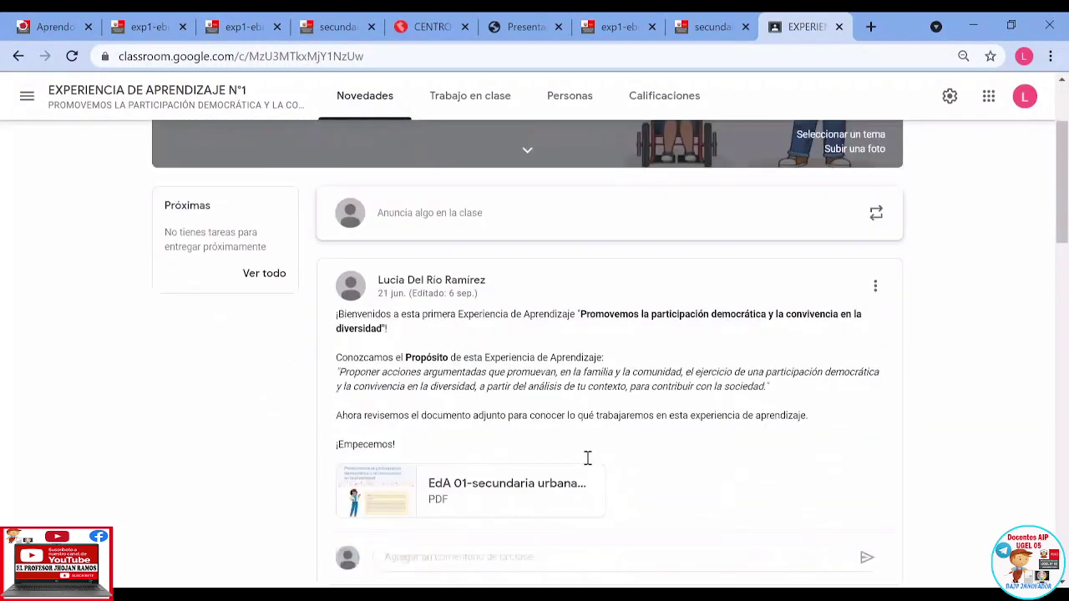
pyautogui.scroll(-1, 441, 316)
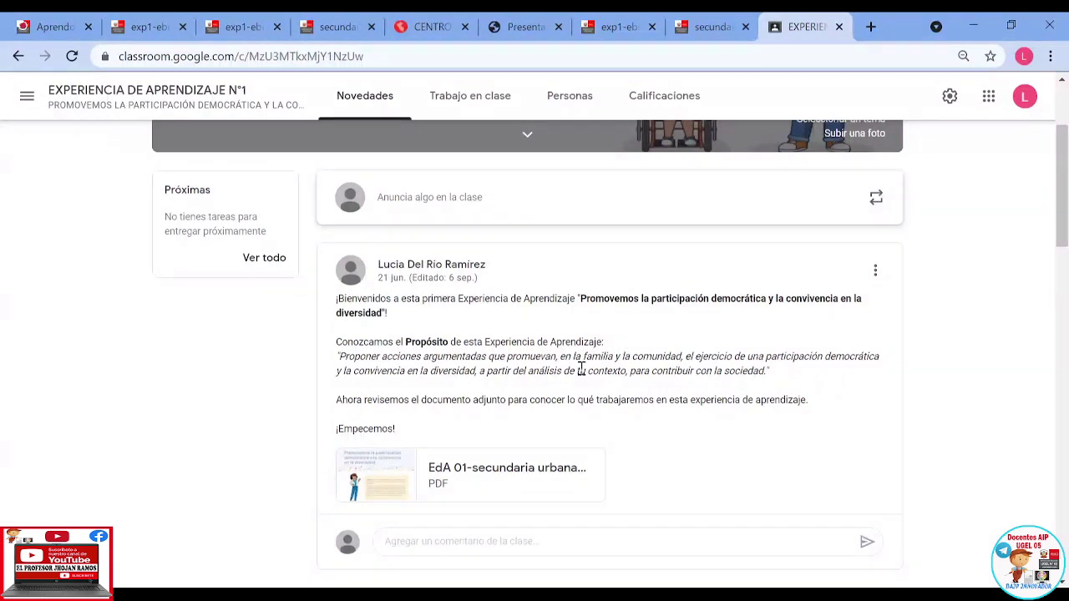
pyautogui.scroll(-1, 470, 385)
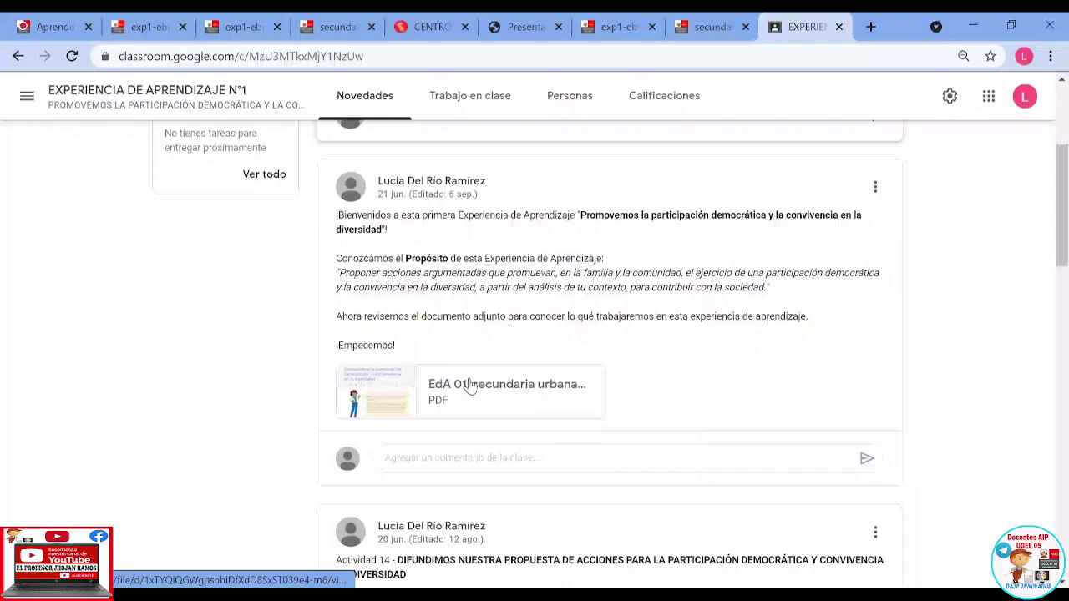
pyautogui.scroll(2, 470, 384)
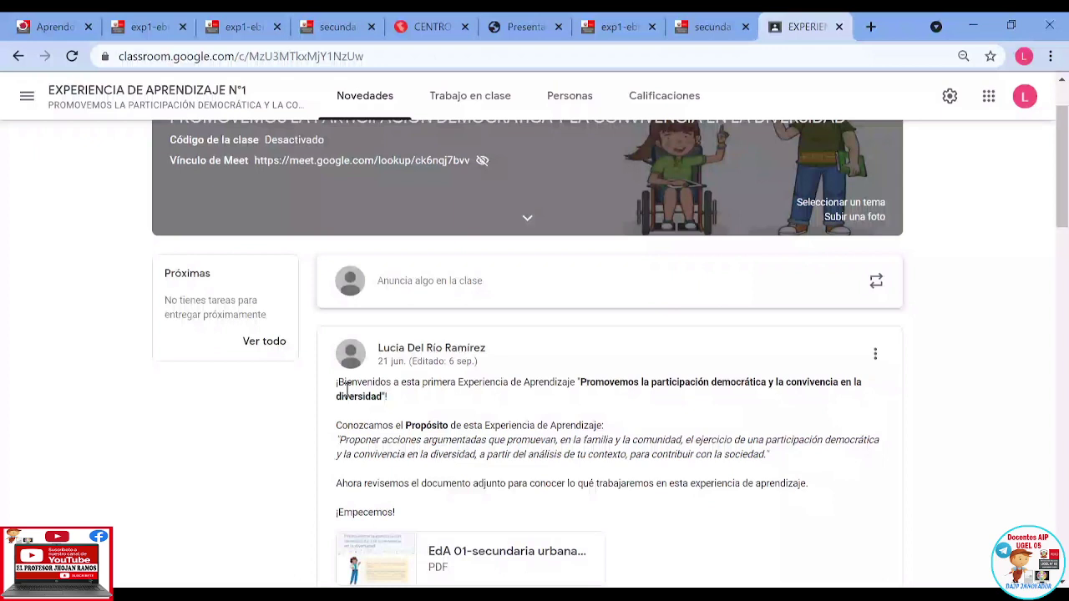
# Step: Examine the Actividad 14 announcement's title, message to students and attached files, including AUTOEVALUACIÓN and the subactivities PDF
pyautogui.scroll(-5, 376, 360)
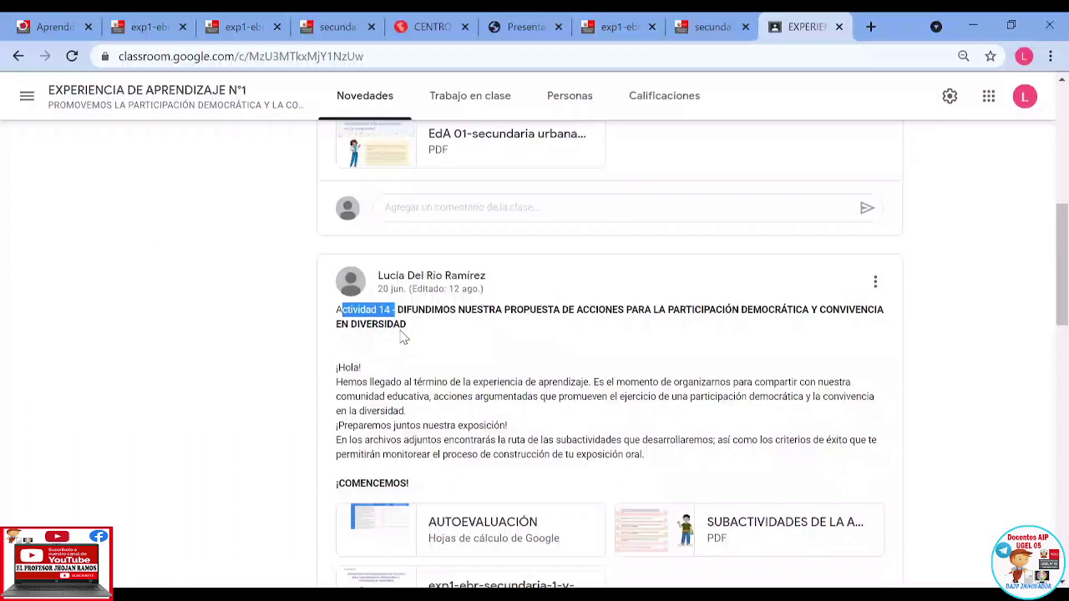
pyautogui.click(404, 336)
pyautogui.scroll(-1, 405, 313)
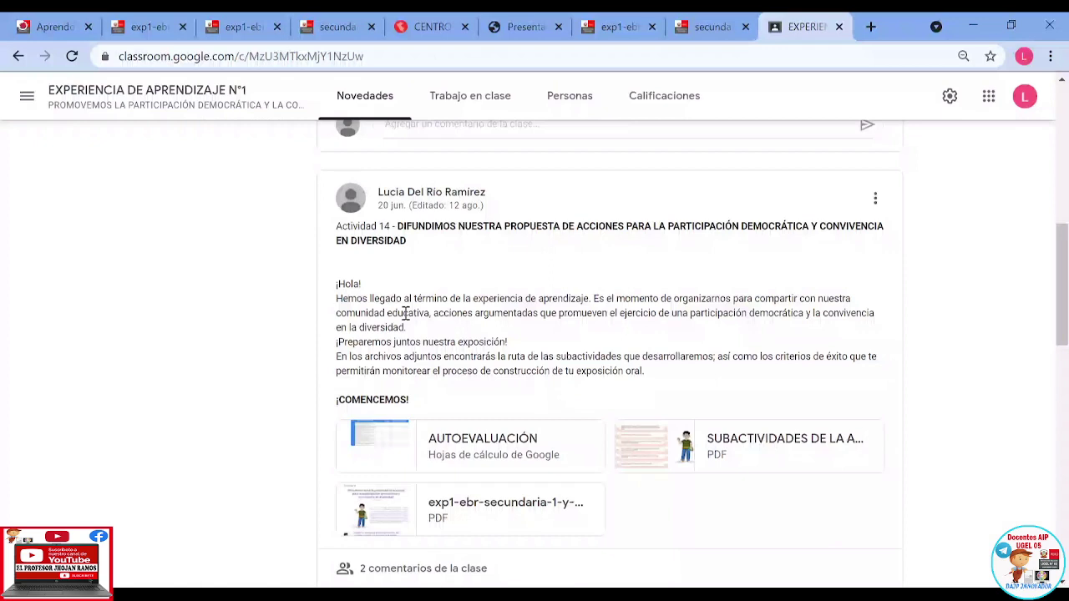
pyautogui.moveTo(515, 298); pyautogui.dragTo(593, 298)
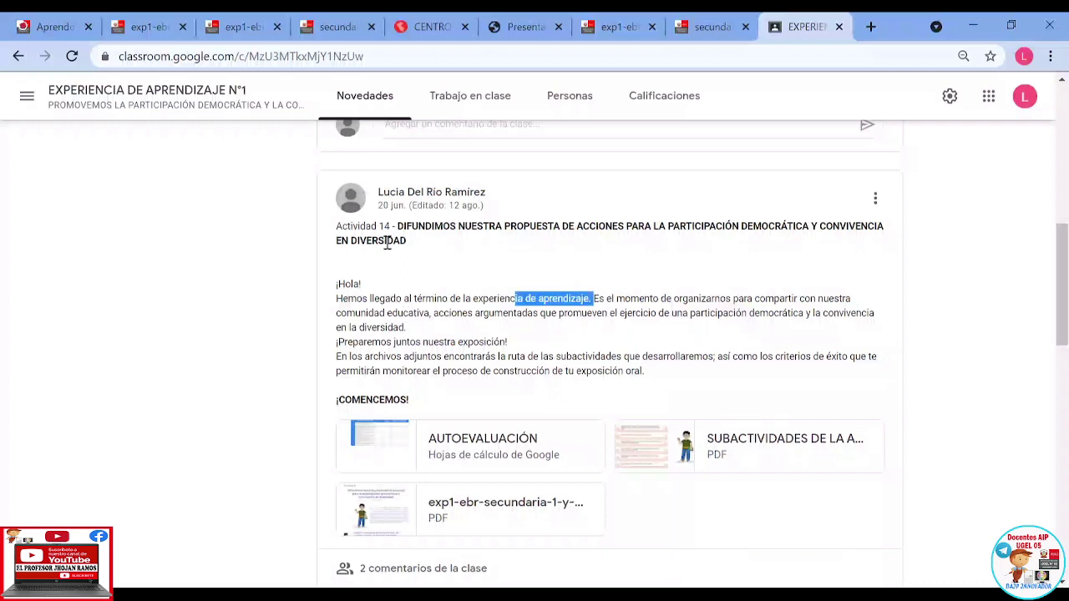
pyautogui.click(831, 299)
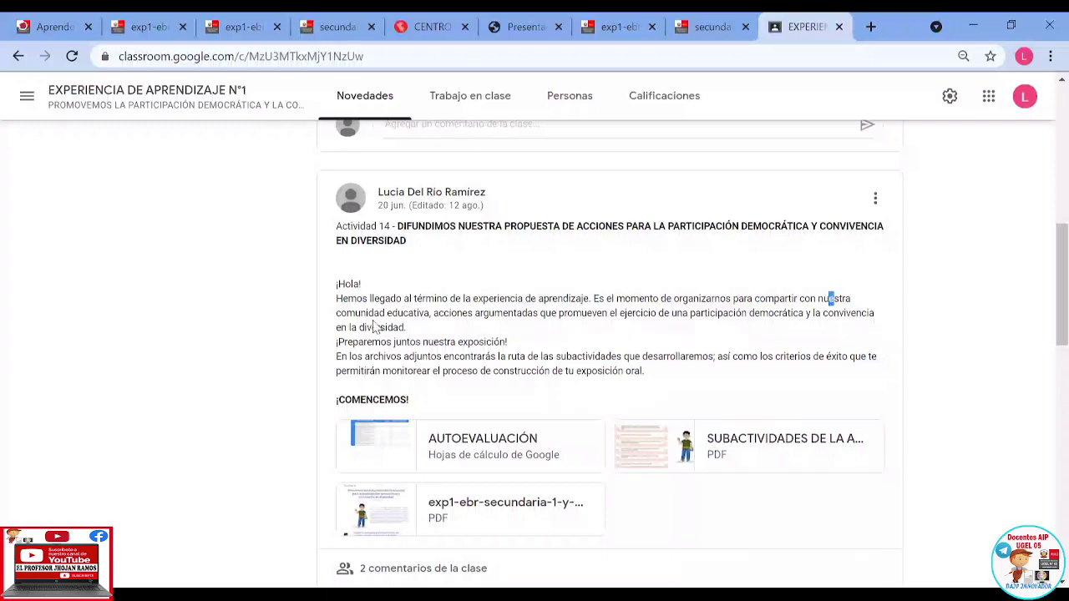
pyautogui.moveTo(373, 313); pyautogui.dragTo(565, 313)
pyautogui.click(606, 308)
pyautogui.moveTo(365, 343); pyautogui.dragTo(410, 328)
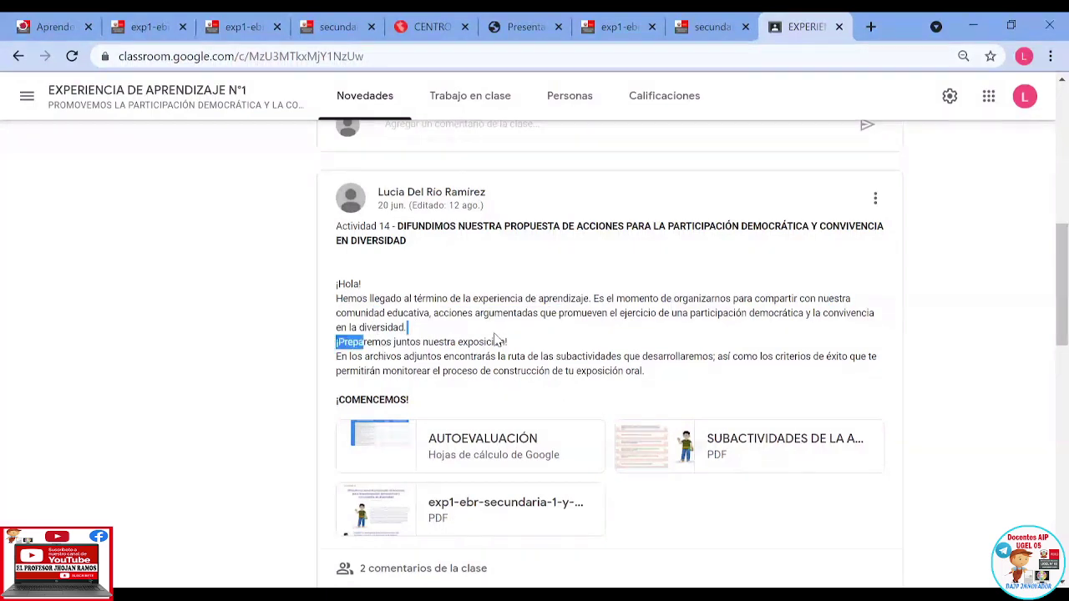
pyautogui.moveTo(497, 341); pyautogui.dragTo(532, 344)
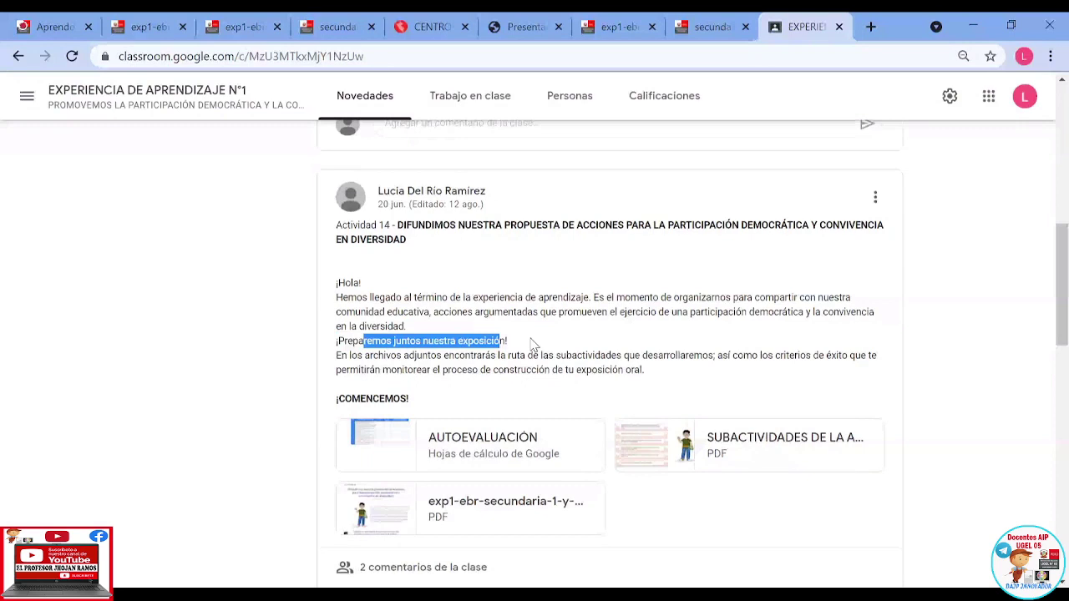
pyautogui.scroll(-1, 533, 345)
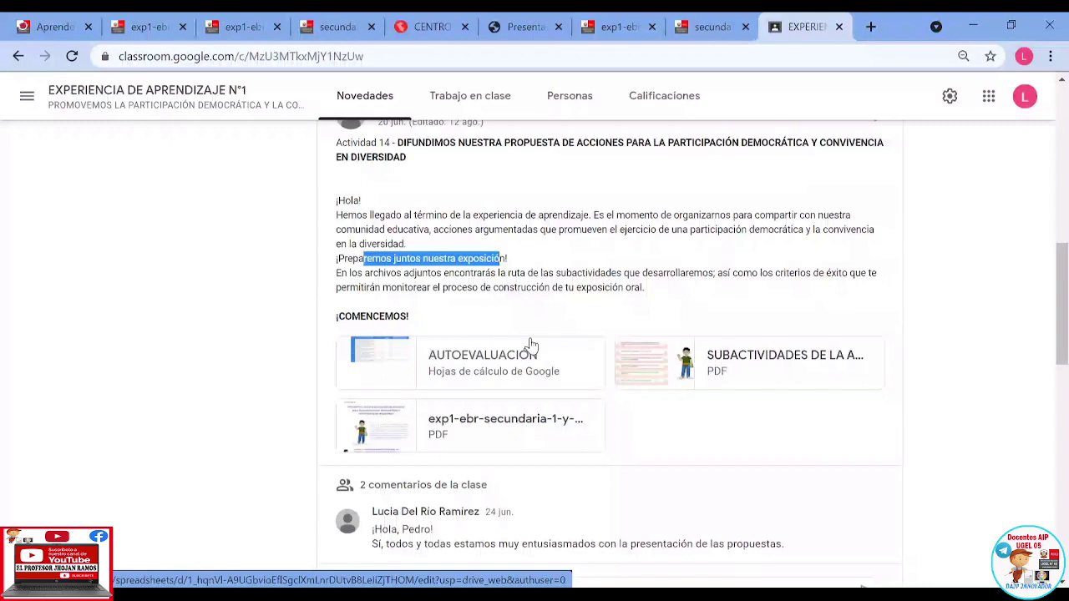
pyautogui.tripleClick(688, 294)
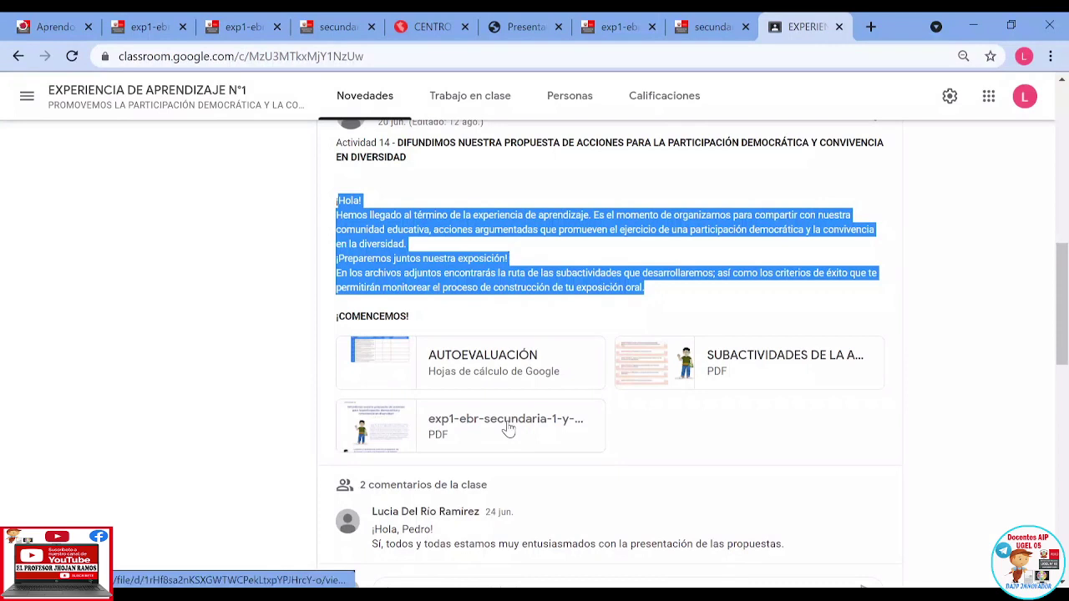
# Step: Review the tasks published further down in Novedades and return past the Actividad 14 announcement to the welcome announcement
pyautogui.scroll(-3, 527, 431)
pyautogui.scroll(-2, 541, 434)
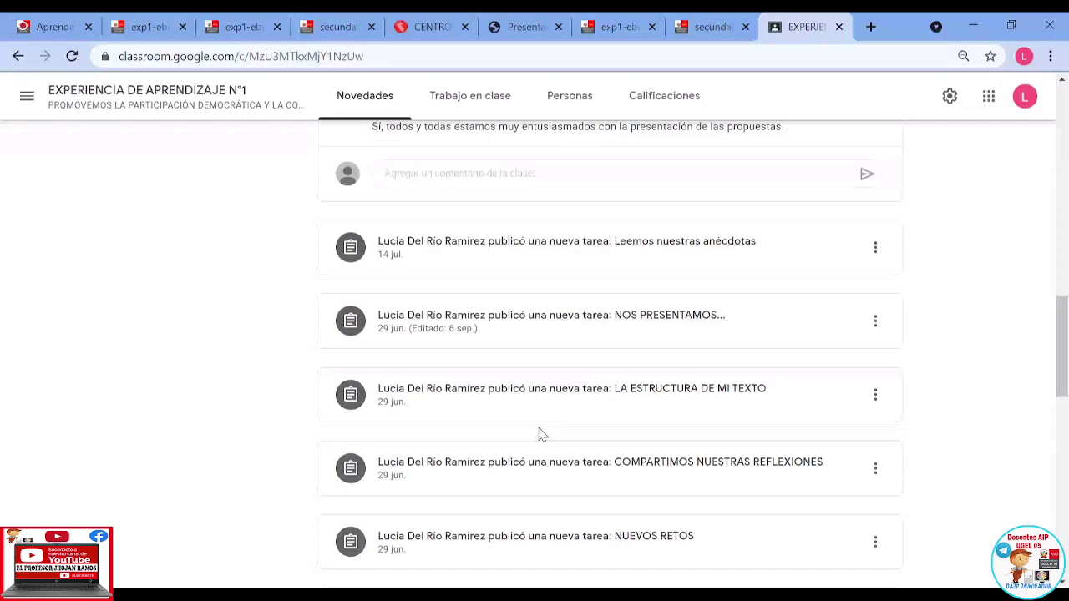
pyautogui.moveTo(392, 241); pyautogui.dragTo(343, 226)
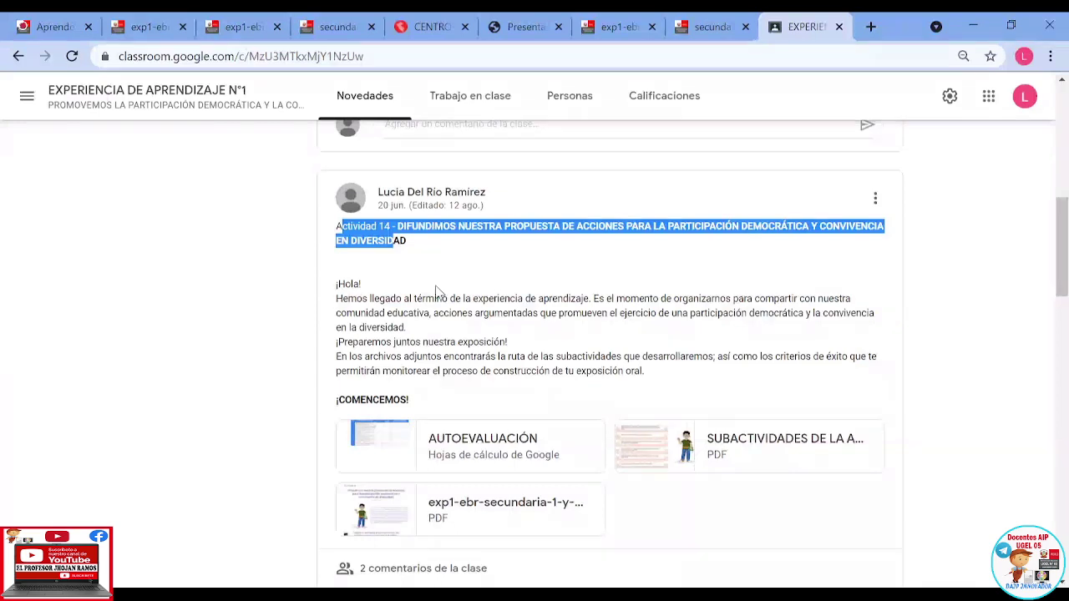
pyautogui.click(437, 300)
pyautogui.scroll(5, 436, 301)
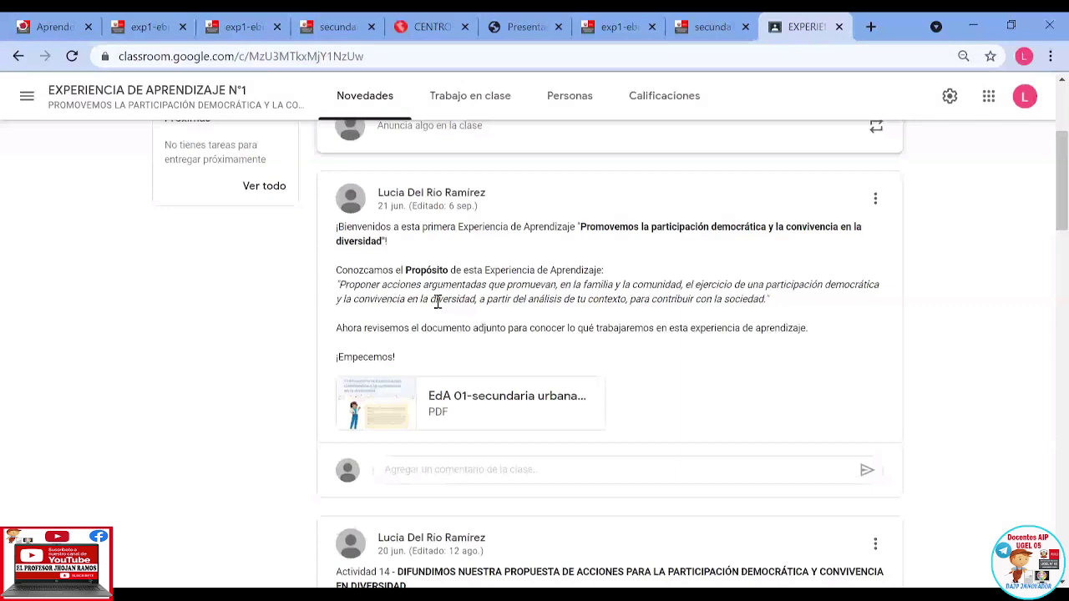
# Step: Review the classwork topics of EXPERIENCIA DE APRENDIZAJE N°1, from act14 and its subactivities through the activities further down
pyautogui.scroll(3, 436, 301)
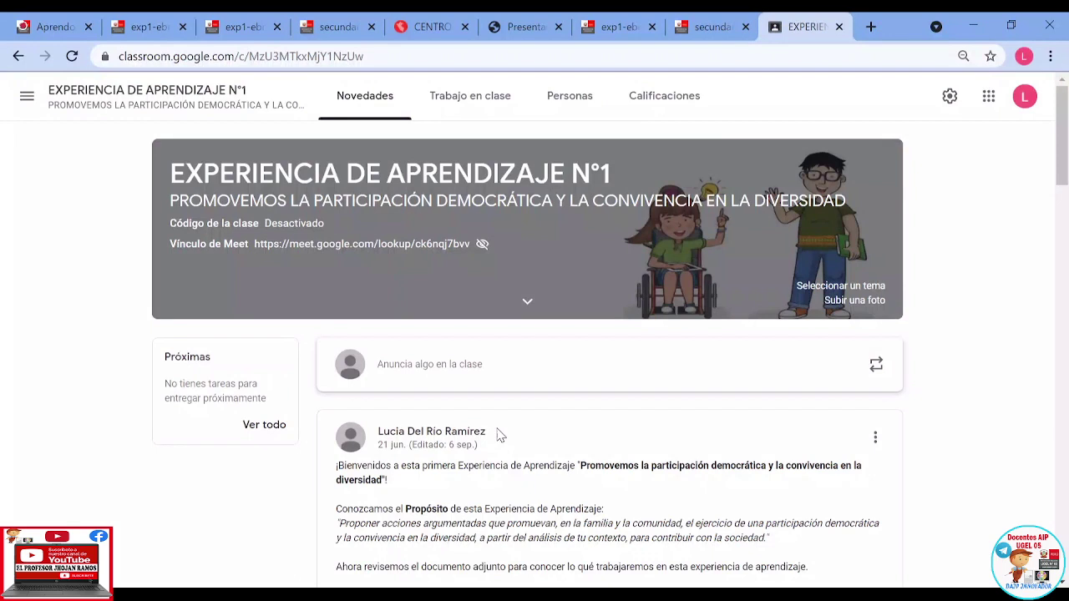
pyautogui.click(469, 95)
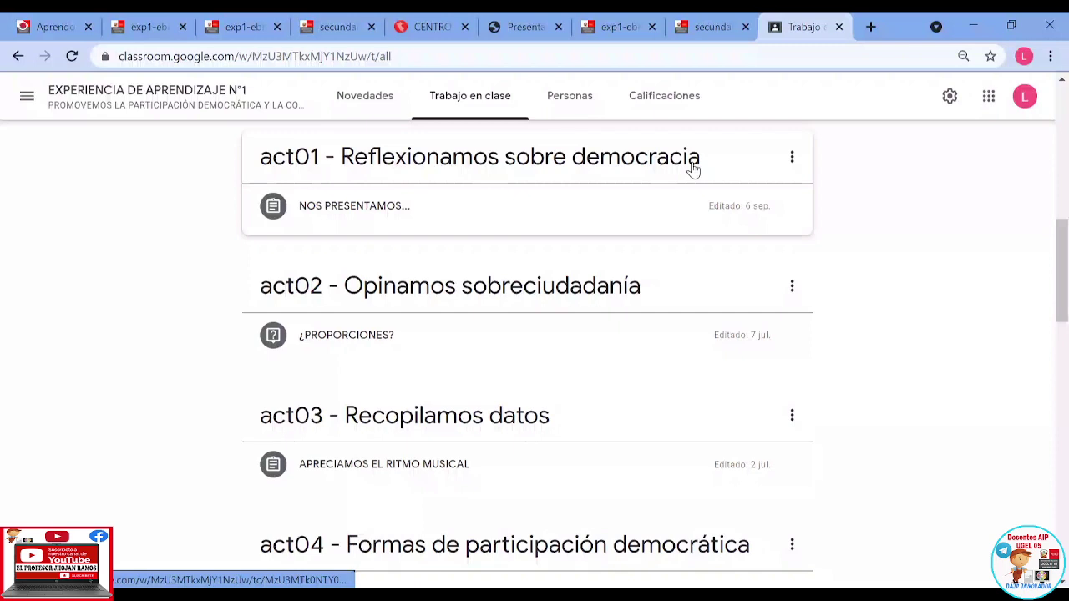
pyautogui.scroll(-4, 353, 272)
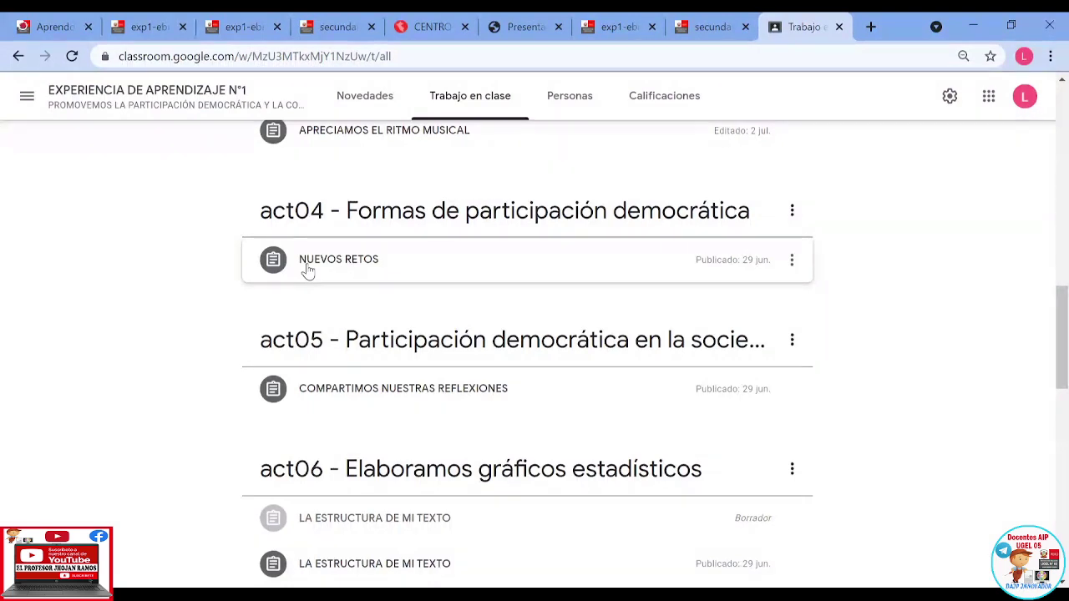
pyautogui.scroll(-2, 415, 404)
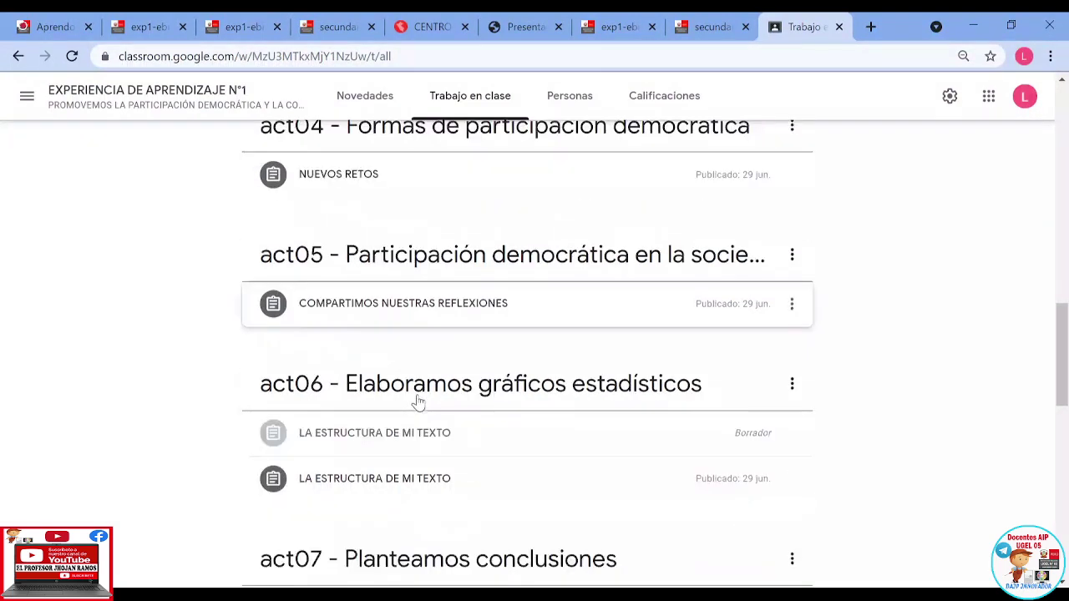
pyautogui.scroll(4, 418, 404)
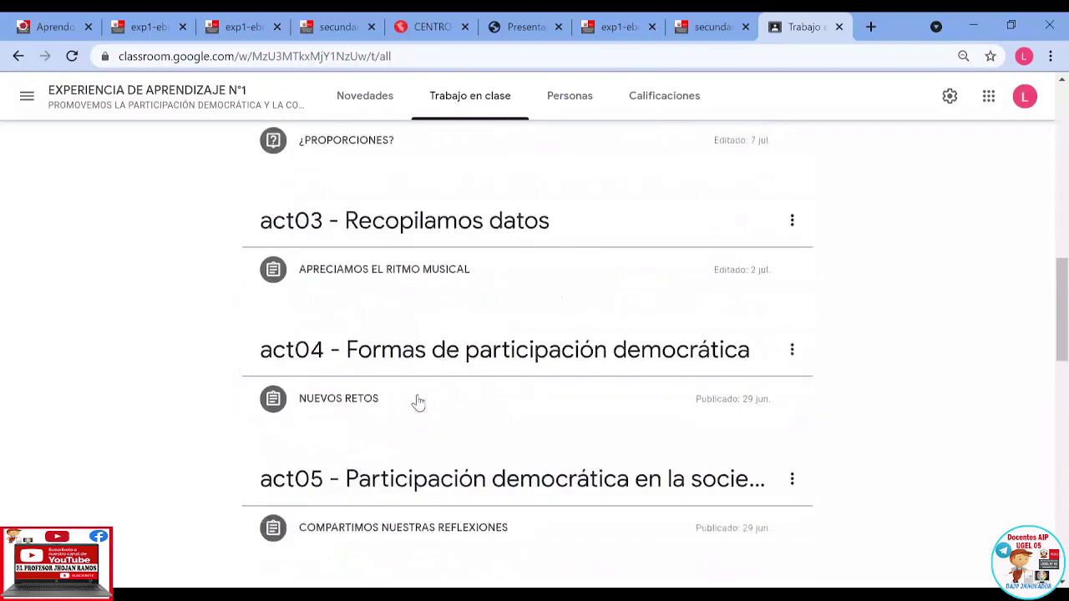
pyautogui.scroll(10, 418, 403)
pyautogui.scroll(1, 418, 404)
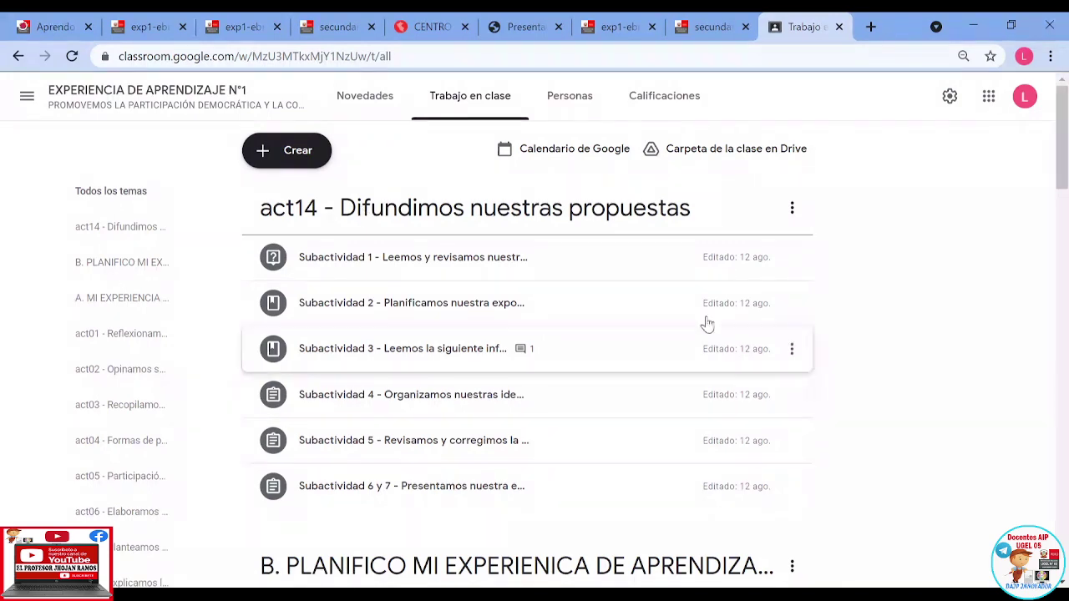
# Step: Go to the classwork of the green EdA N°1 class and move the Act14 topic above Act 12
pyautogui.click(26, 98)
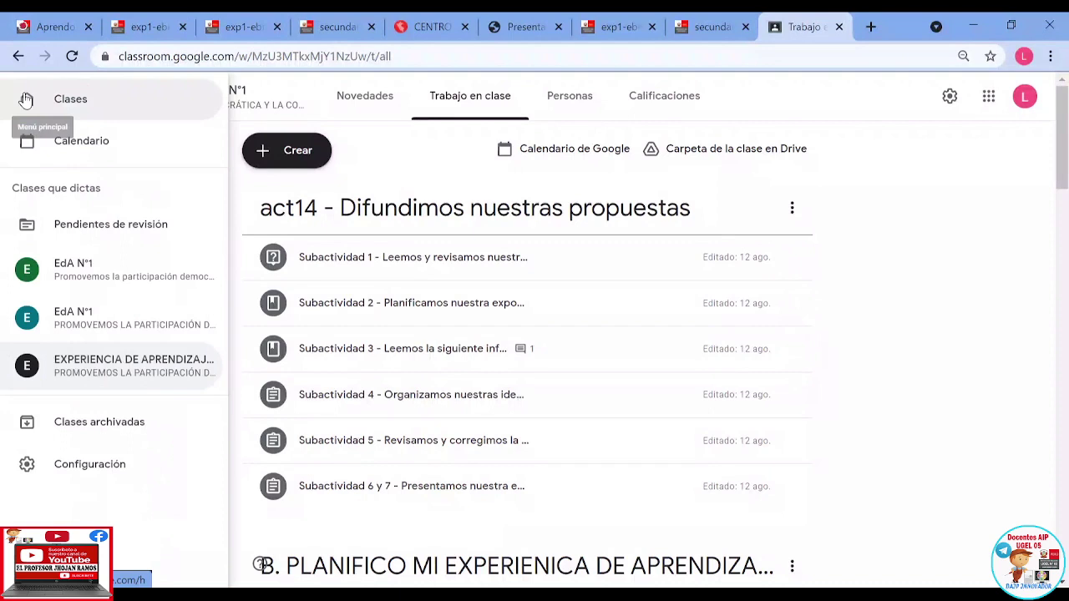
pyautogui.click(26, 99)
pyautogui.click(327, 219)
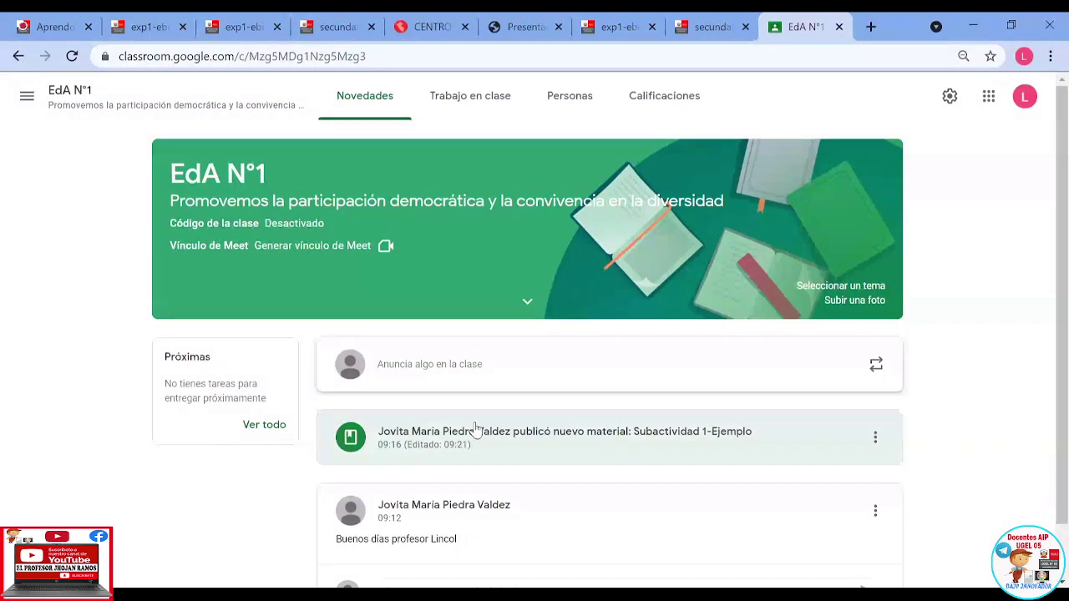
pyautogui.scroll(-1, 564, 528)
pyautogui.scroll(1, 520, 442)
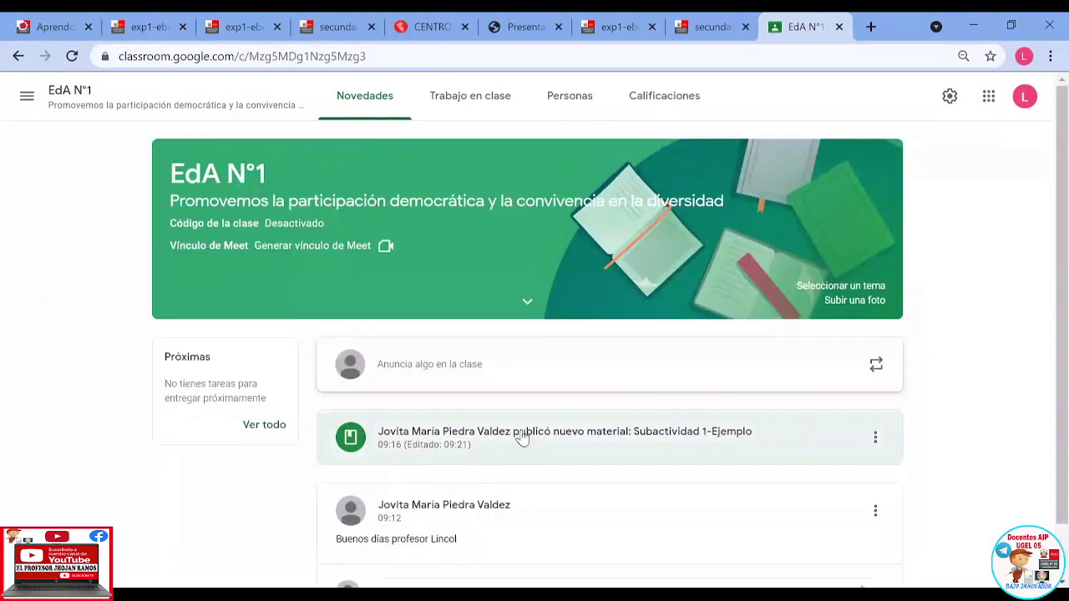
pyautogui.click(473, 102)
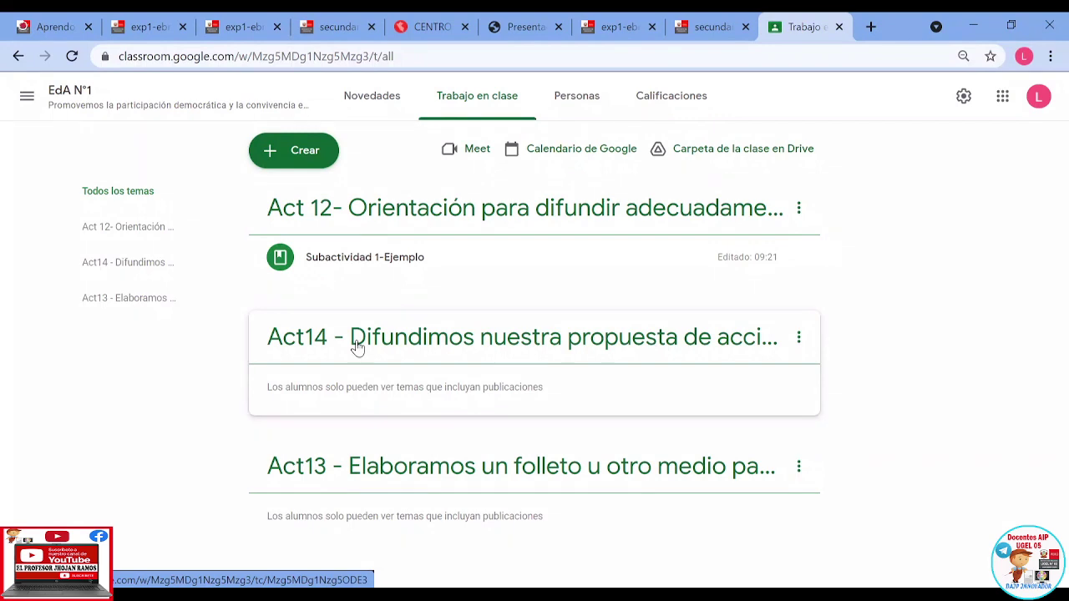
pyautogui.moveTo(357, 348); pyautogui.dragTo(326, 257)
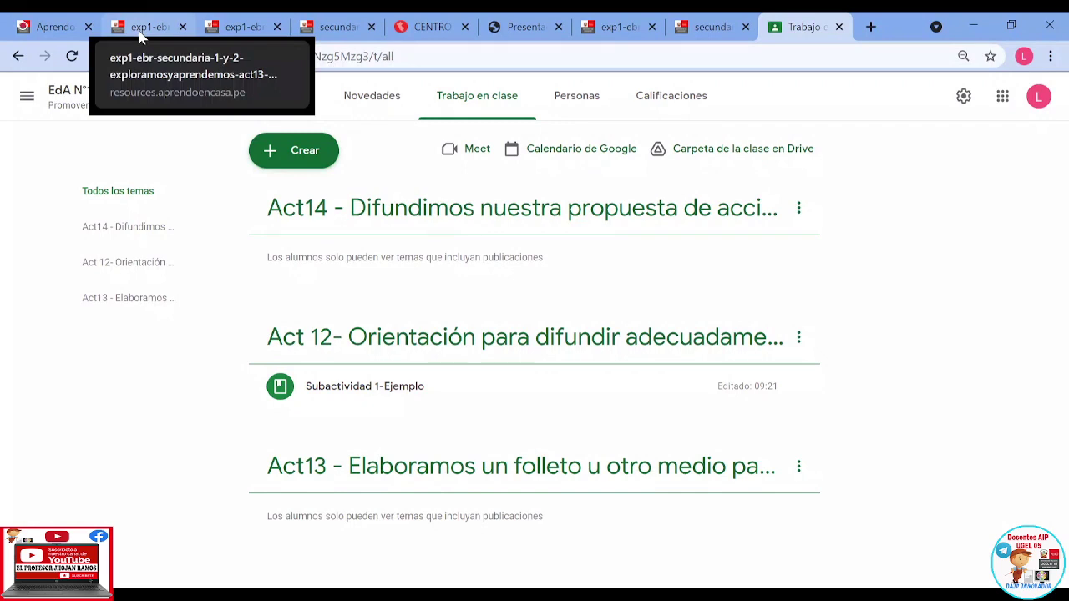
# Step: Close the Actividad 13 PDF and check the title and introduction of the Actividad 14 PDF
pyautogui.click(241, 28)
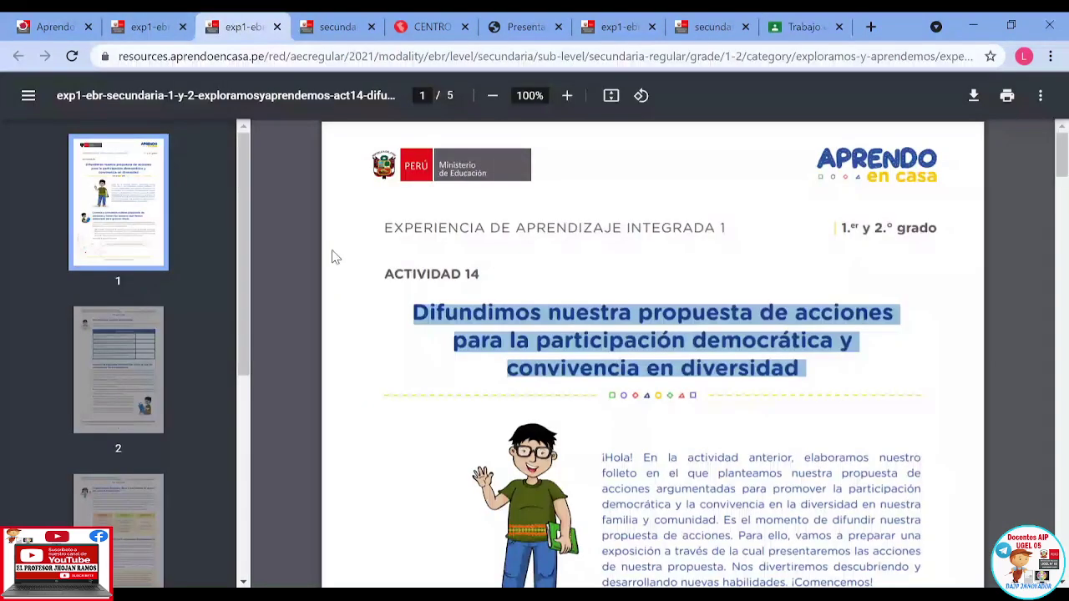
pyautogui.click(182, 27)
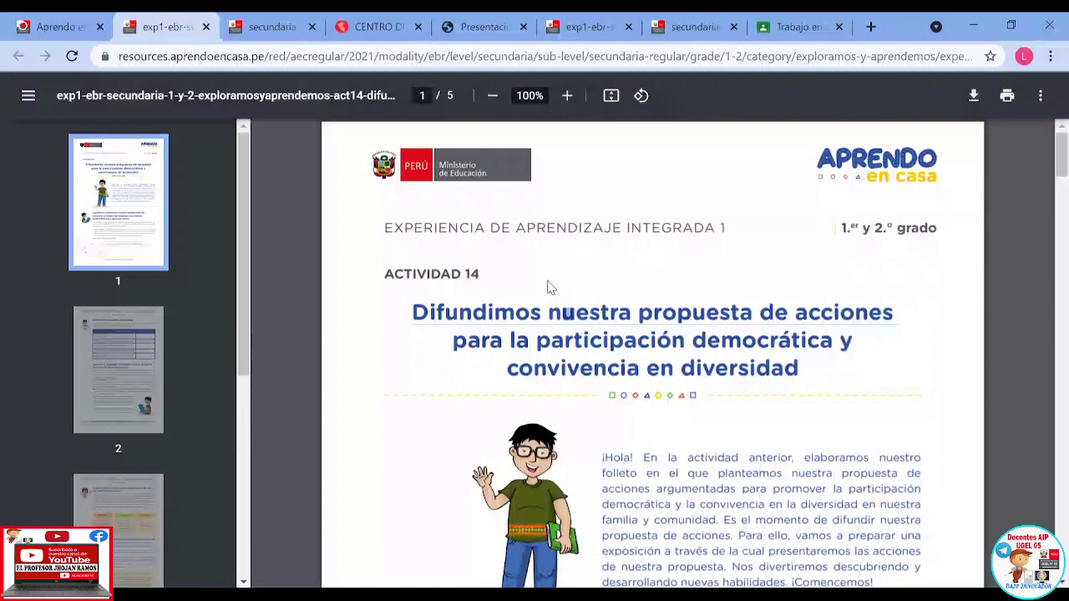
pyautogui.scroll(-1, 551, 288)
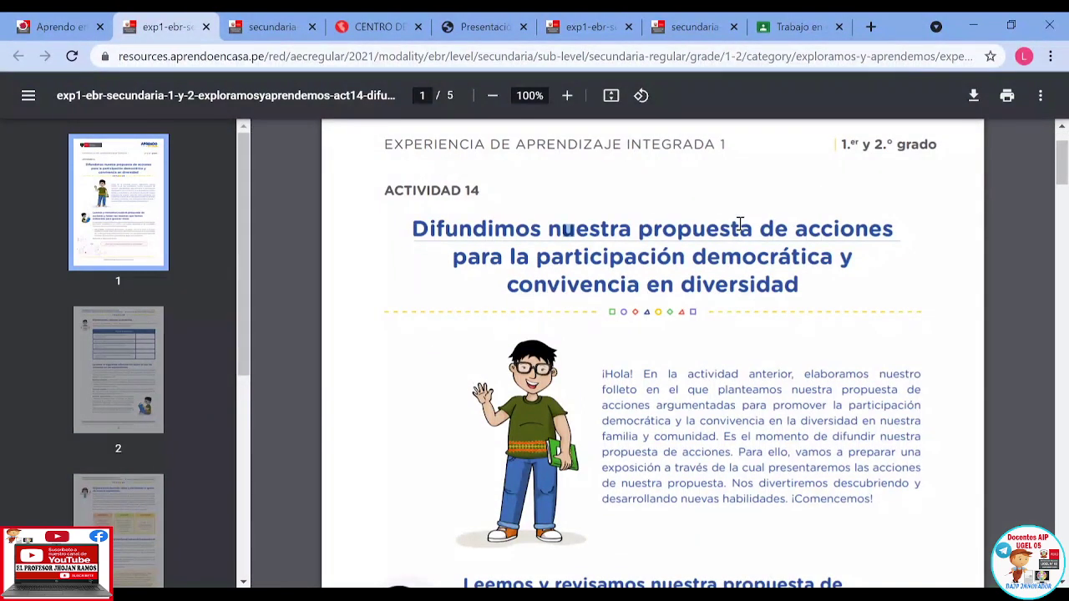
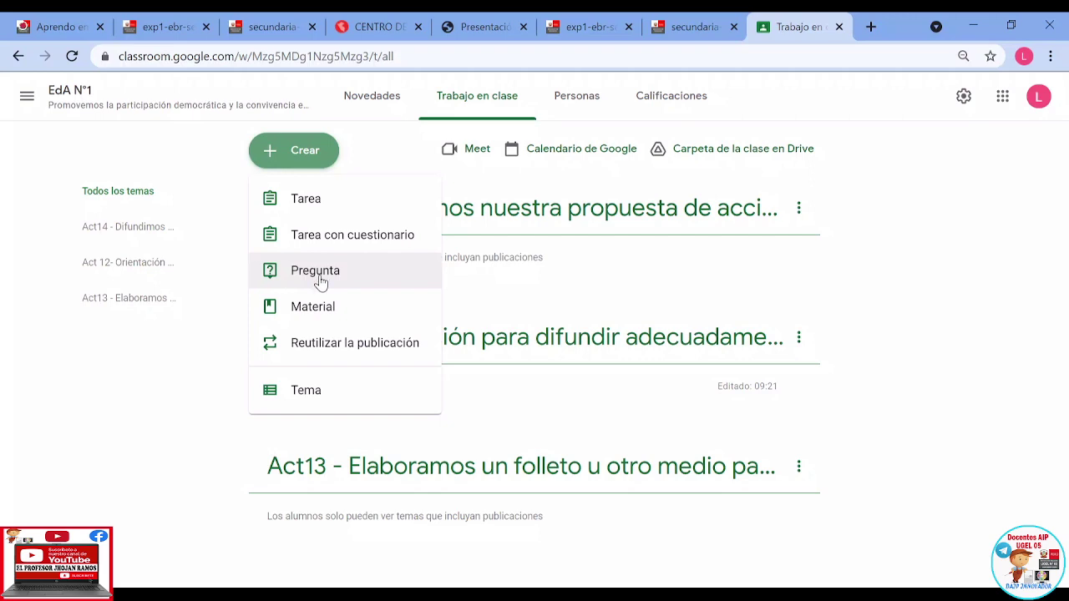
# Step: Create a question under Act14 titled "Sub actividad 1: ¡Nos preparamos para nuestra exposición!" with instructions ending in bold "¿Para qué hemos desarrollado todas las actividades?"
pyautogui.click(322, 282)
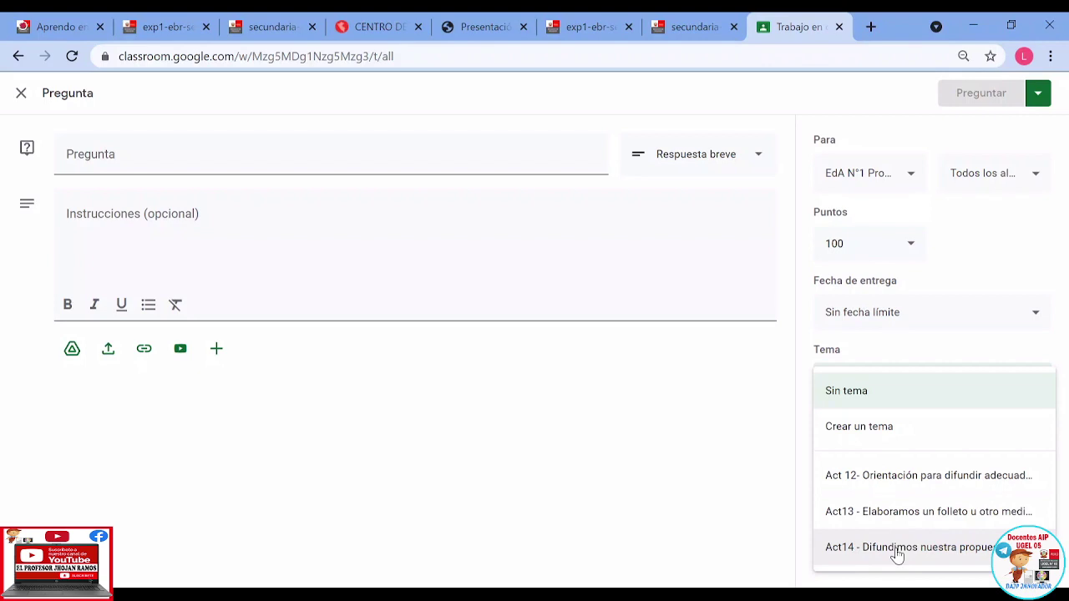
pyautogui.click(897, 549)
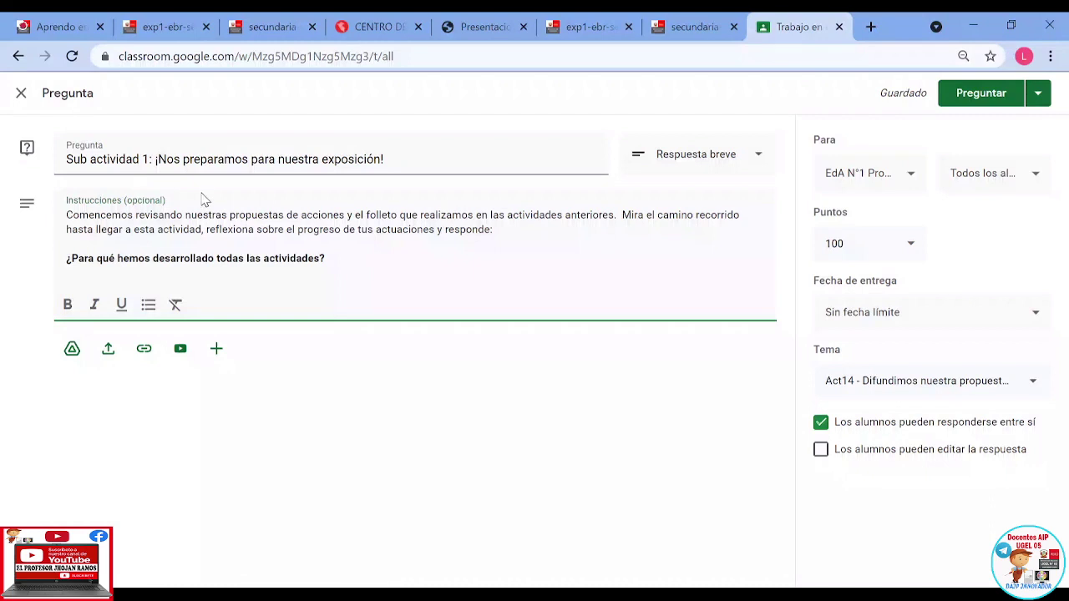
pyautogui.click(403, 254)
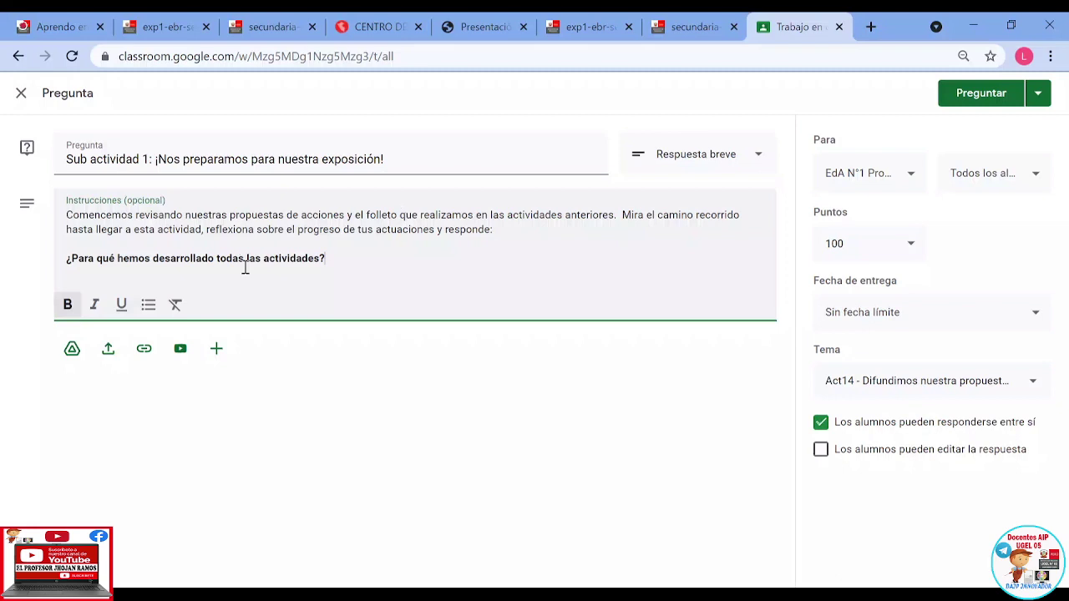
# Step: Review the question's attachment types and recipient options, and set its points to Sin calificar
pyautogui.click(217, 349)
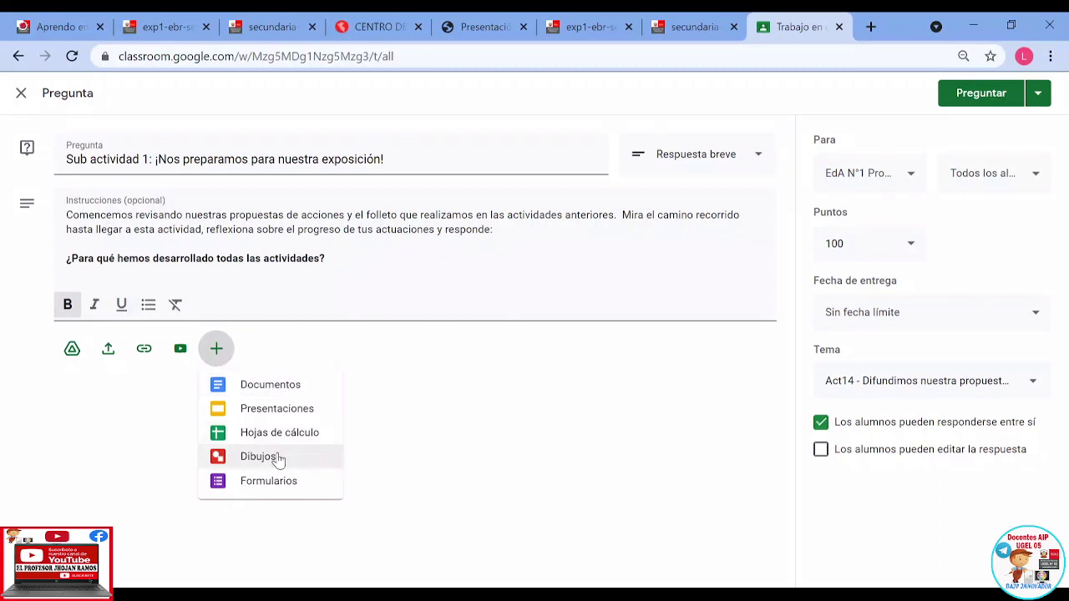
pyautogui.click(422, 393)
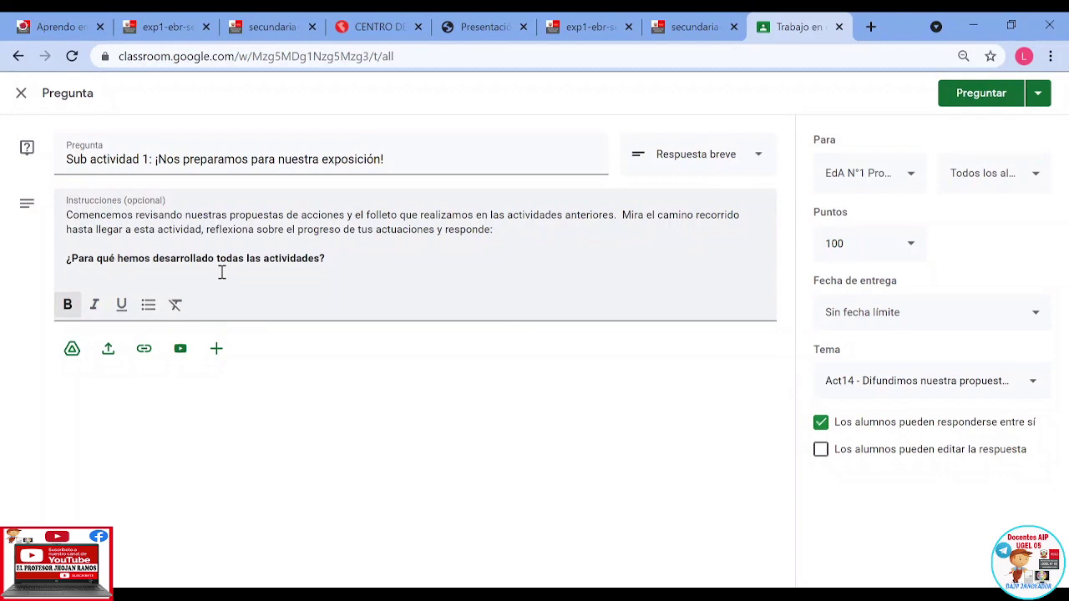
pyautogui.click(910, 180)
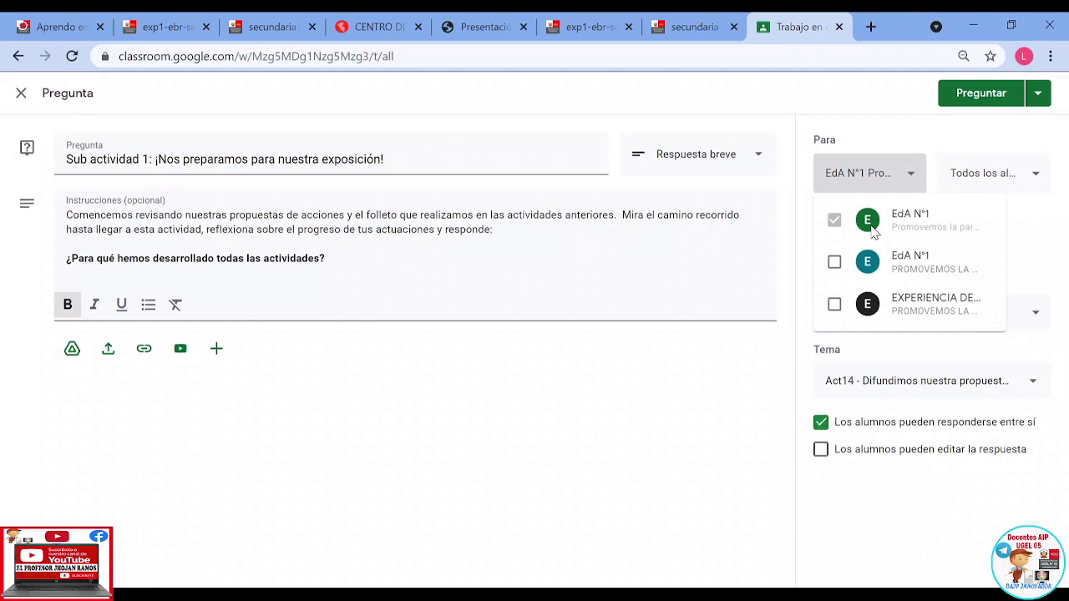
pyautogui.click(992, 175)
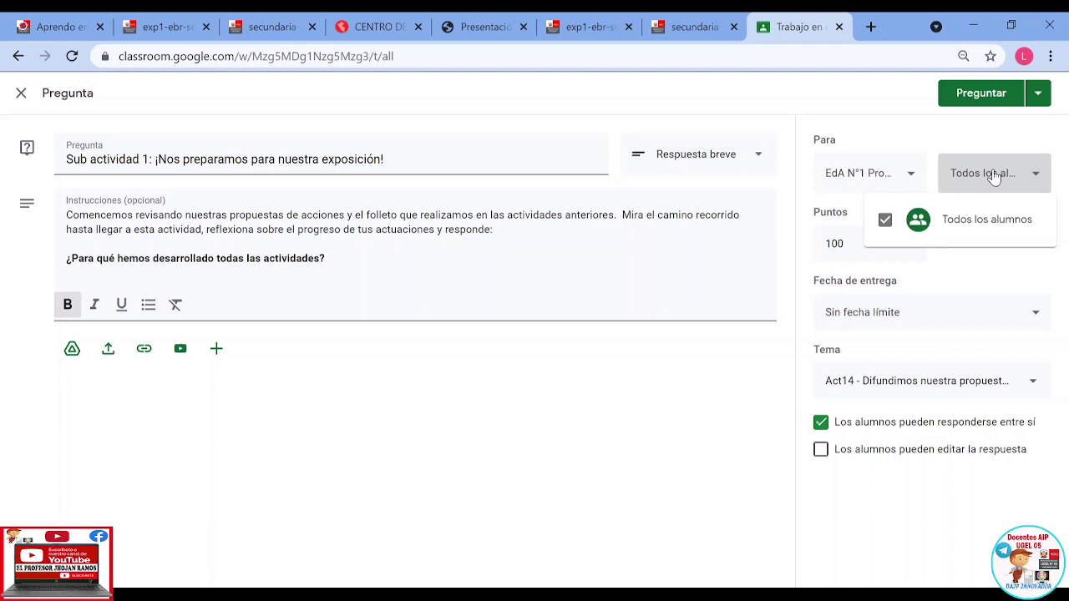
pyautogui.click(994, 177)
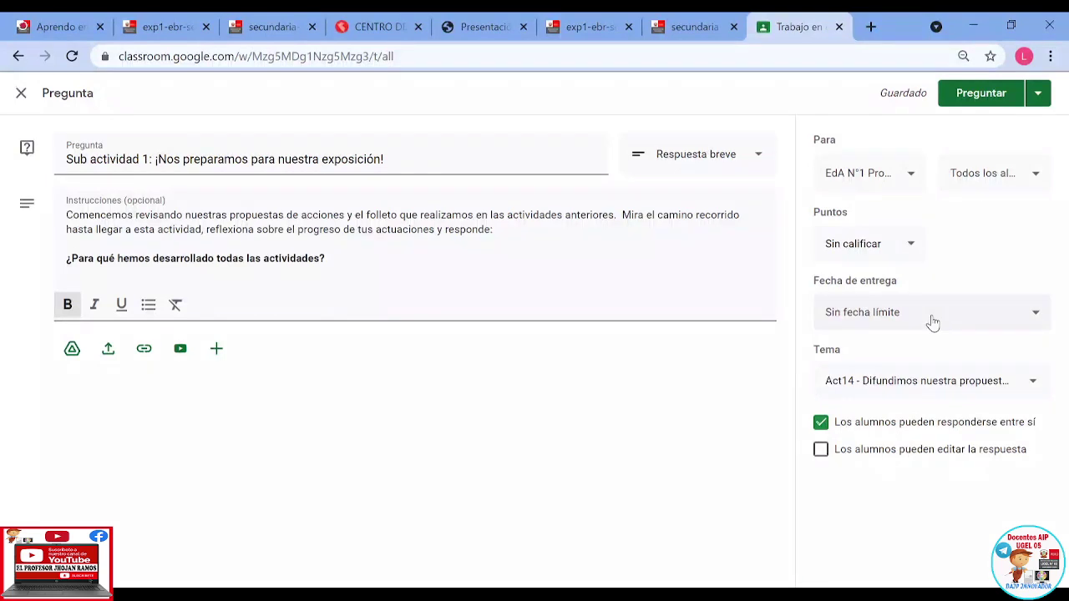
# Step: Set the question's due date to 14 September 2021 at 20:00 and publish it to the class
pyautogui.click(933, 323)
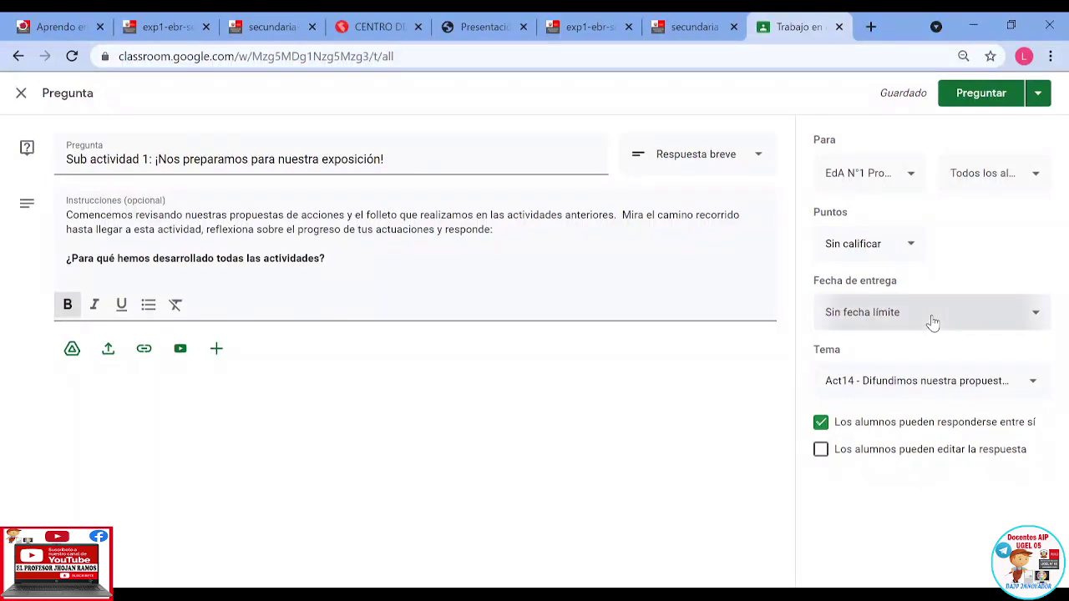
pyautogui.click(972, 380)
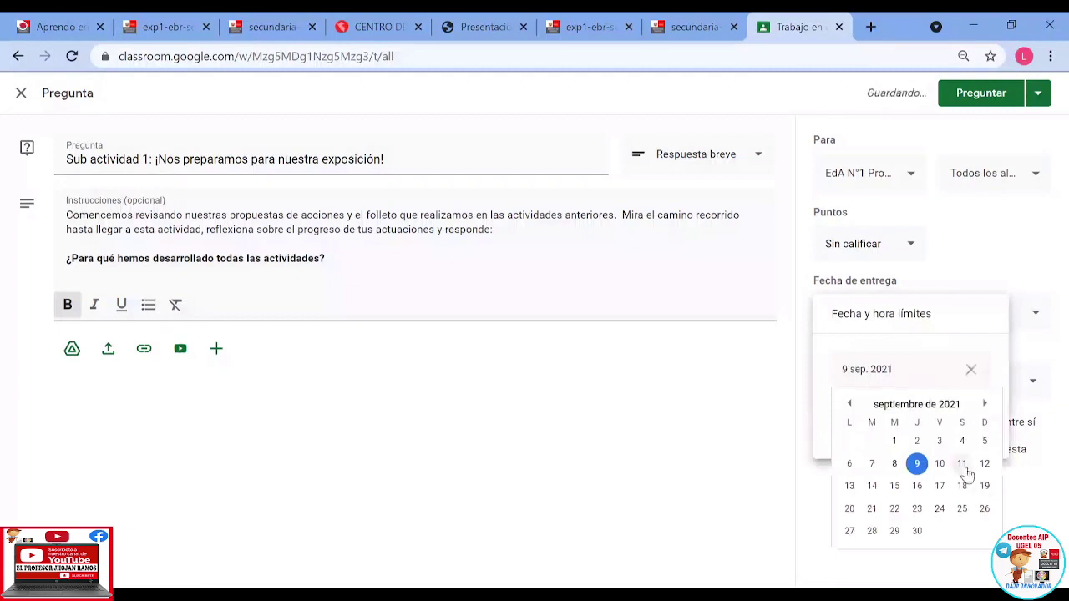
pyautogui.click(873, 487)
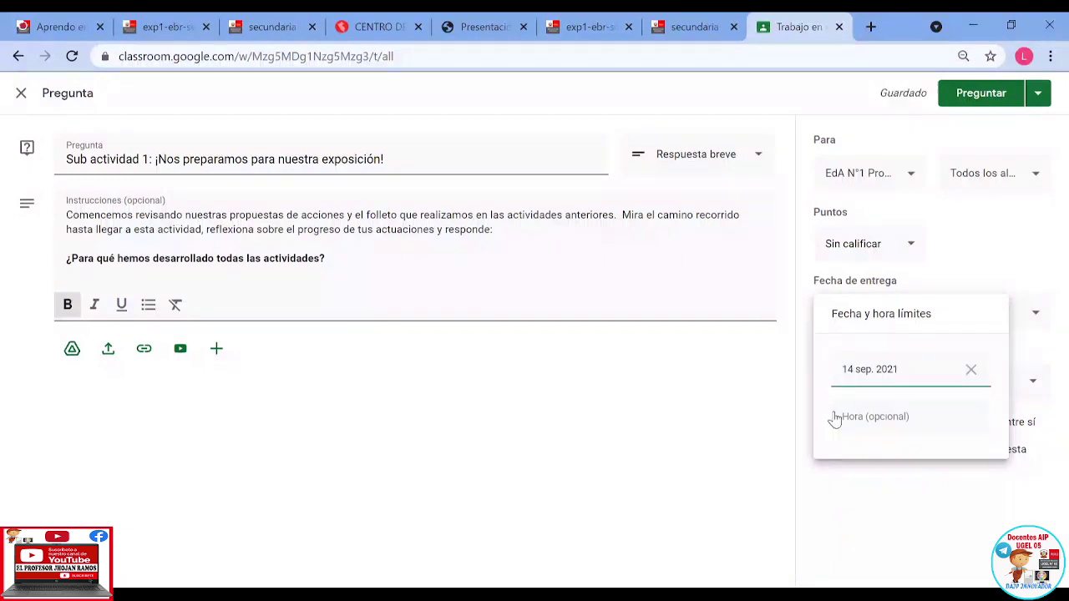
pyautogui.click(896, 415)
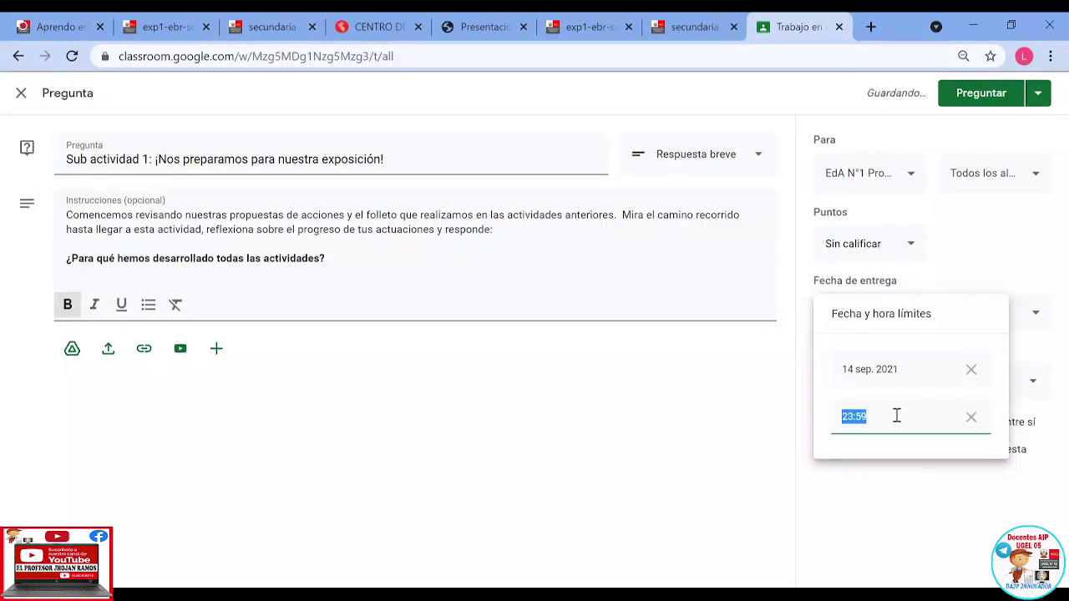
pyautogui.click(876, 421)
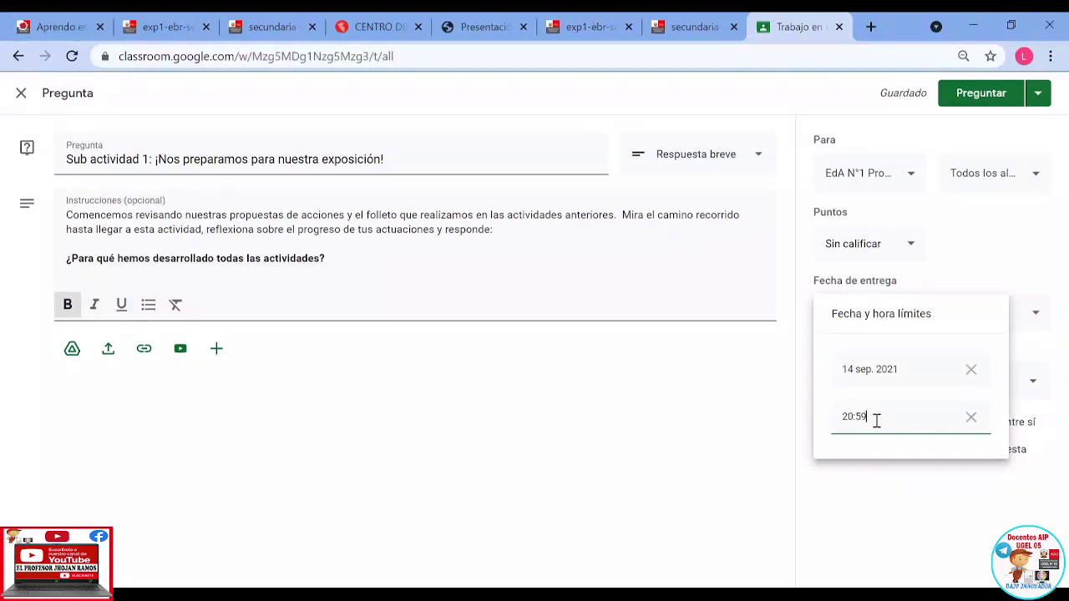
pyautogui.press('BackSpace')
pyautogui.press('BackSpace')
pyautogui.write('00')
pyautogui.click(897, 476)
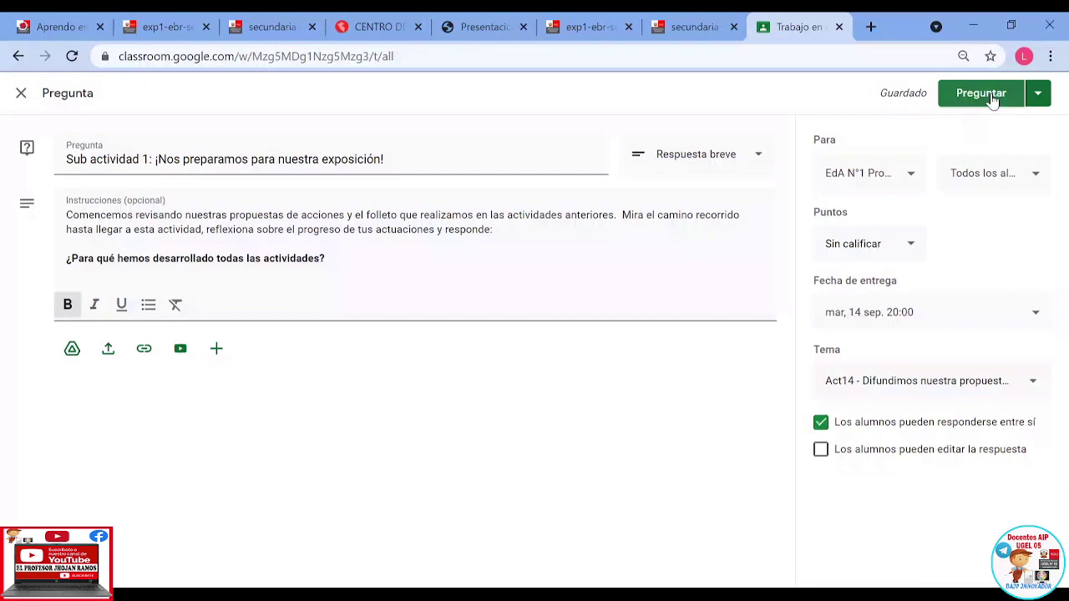
pyautogui.click(1039, 100)
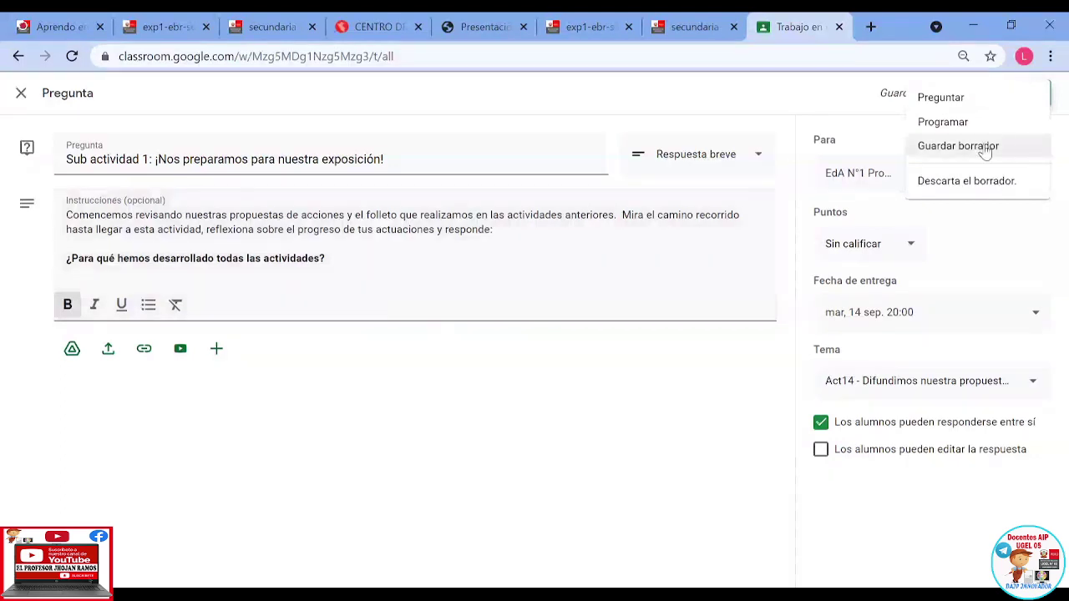
pyautogui.click(940, 100)
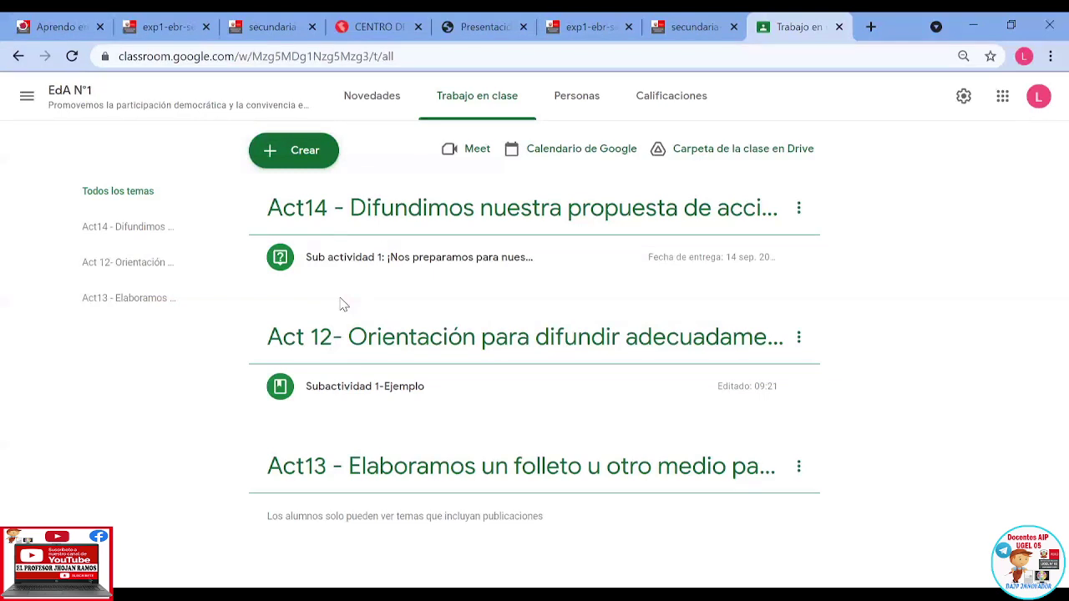
# Step: Open the classwork of the teal EdA N°1 class and check the draft subactivities under act14
pyautogui.click(26, 97)
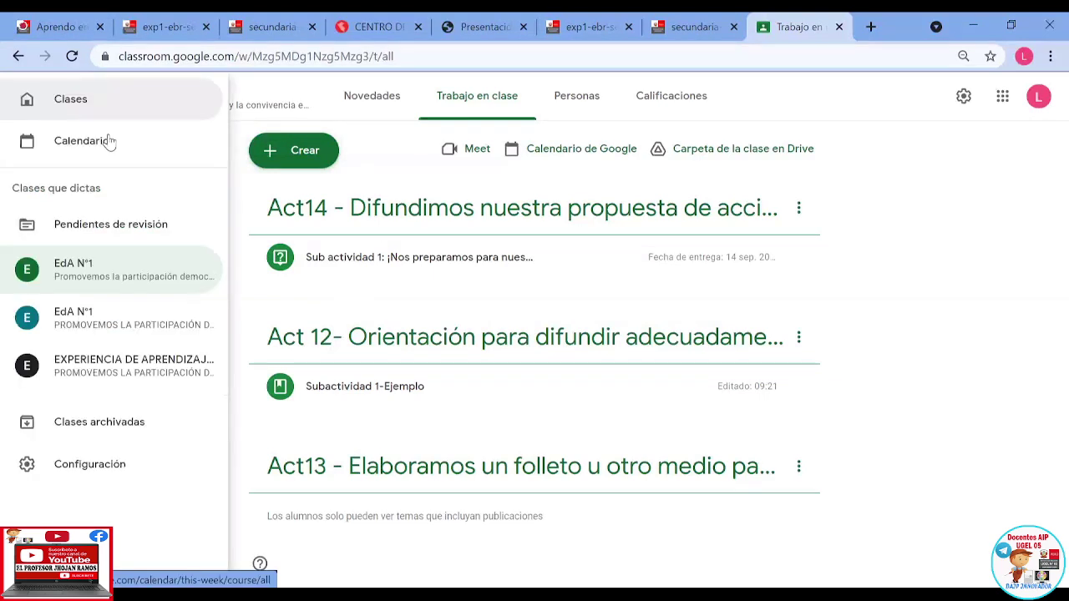
pyautogui.click(73, 100)
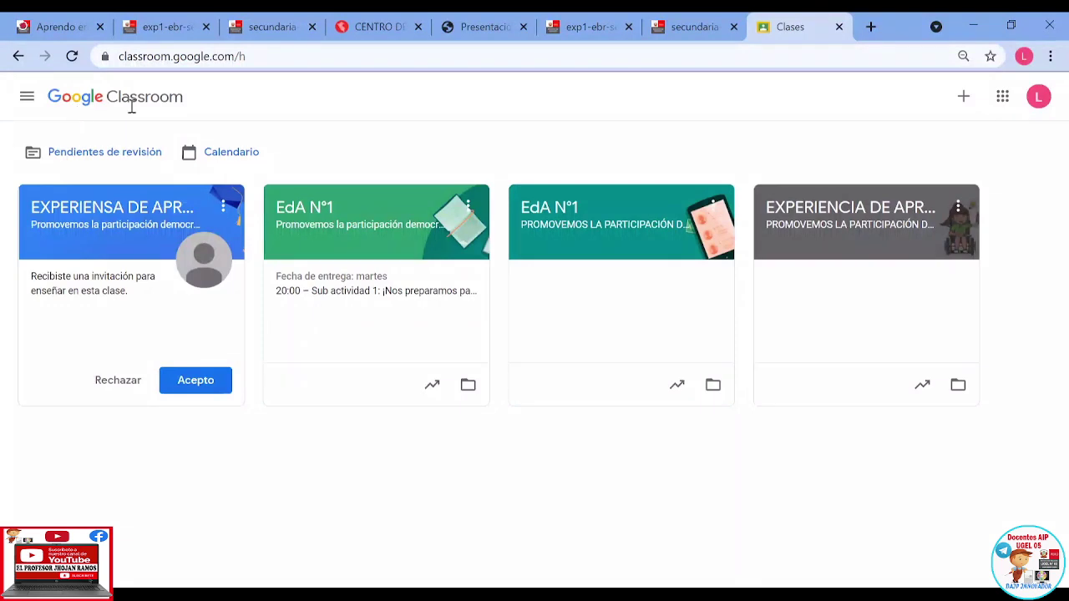
pyautogui.click(568, 226)
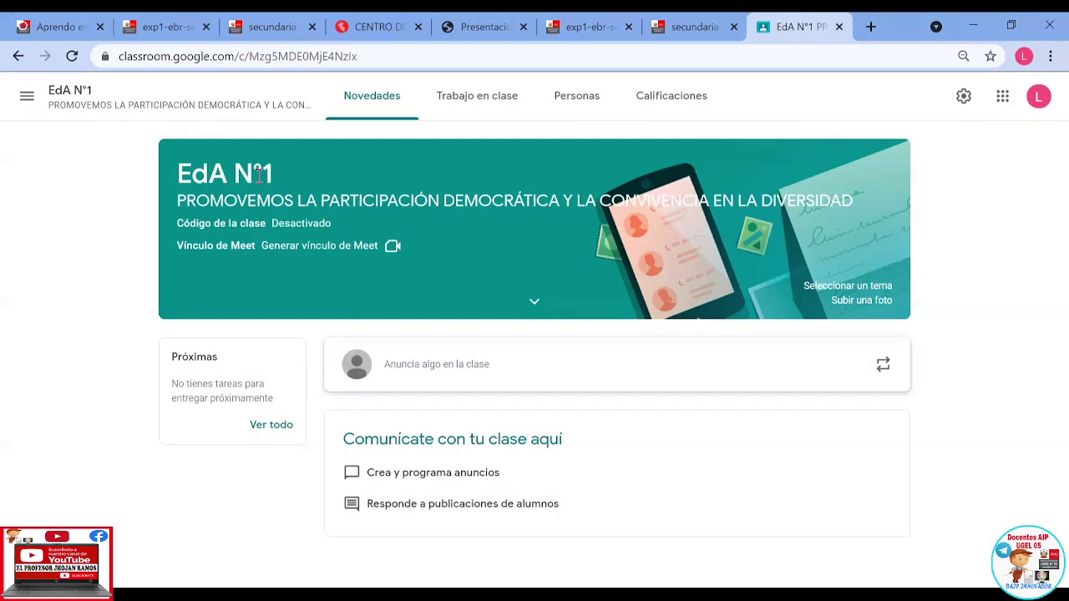
pyautogui.click(478, 99)
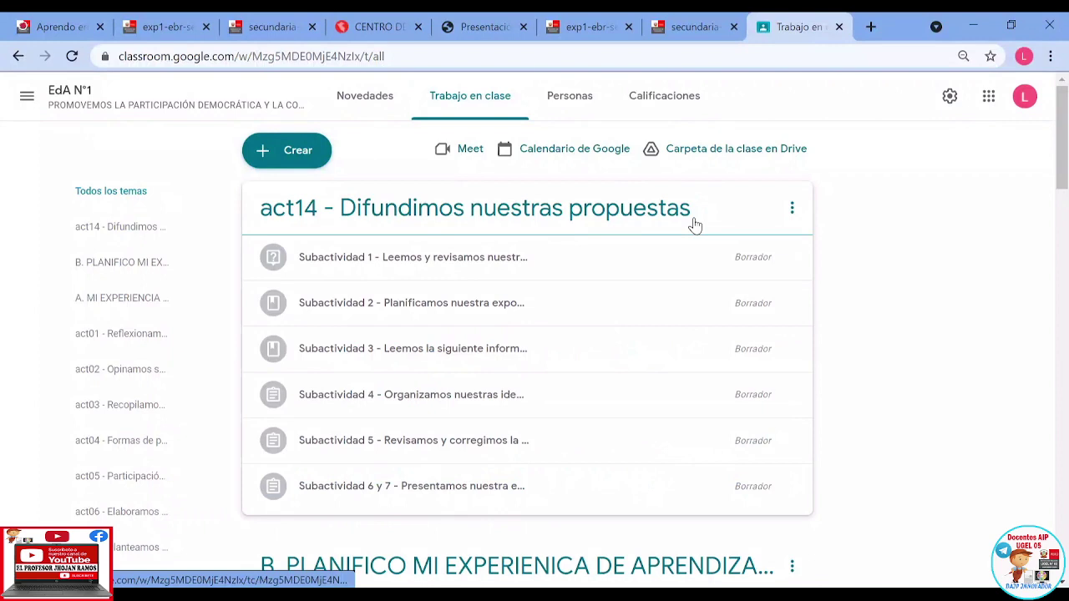
# Step: Look over the teal class's topics and read the draft contents of Subactividad 1, 2 and 3 under act14
pyautogui.scroll(-4, 510, 313)
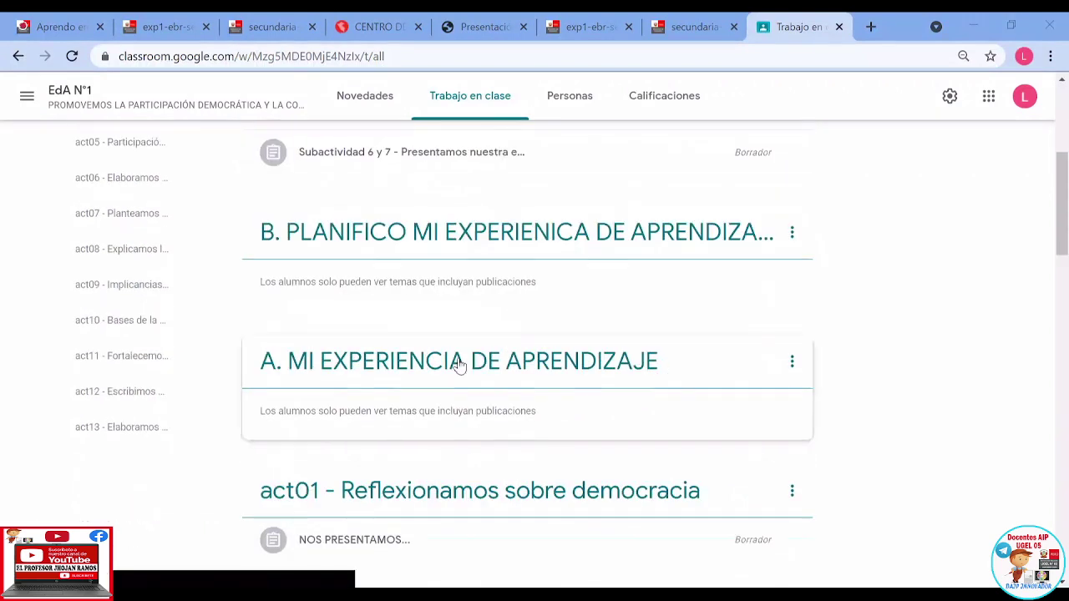
pyautogui.scroll(-9, 458, 365)
pyautogui.scroll(13, 458, 361)
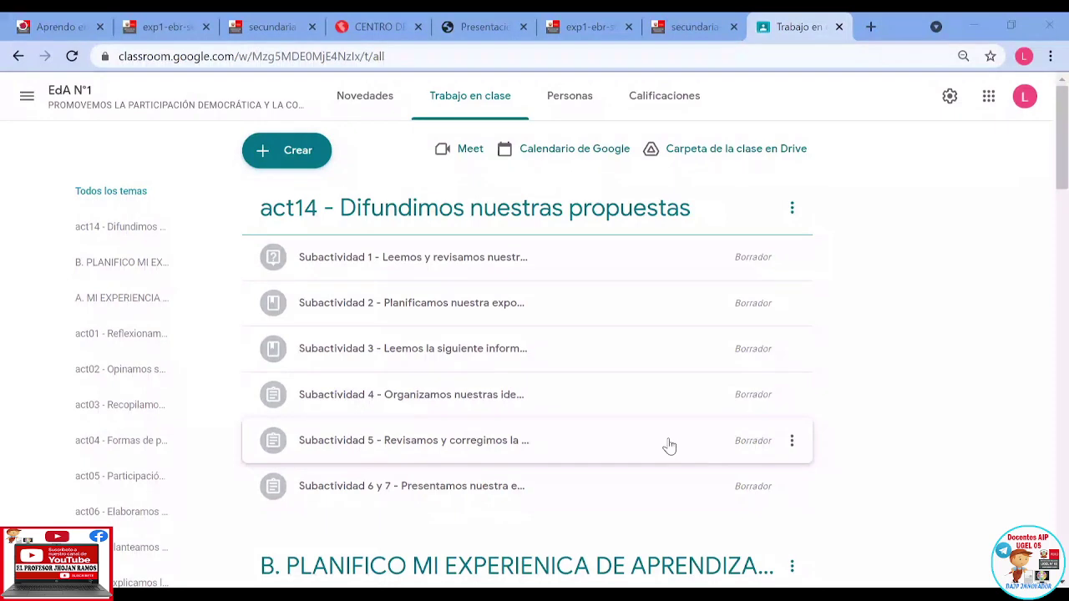
pyautogui.click(443, 257)
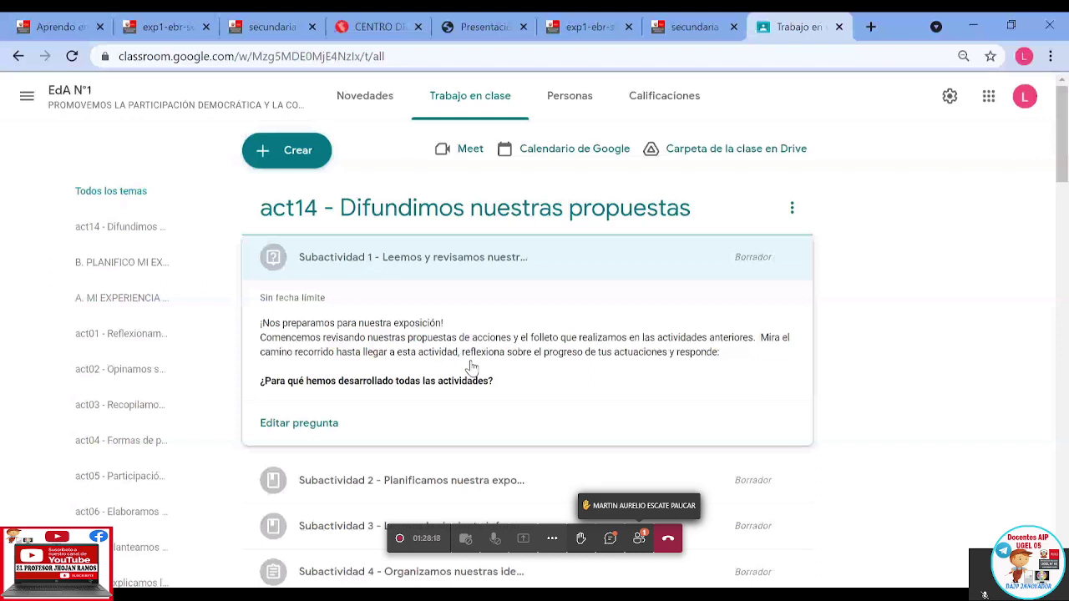
pyautogui.click(412, 481)
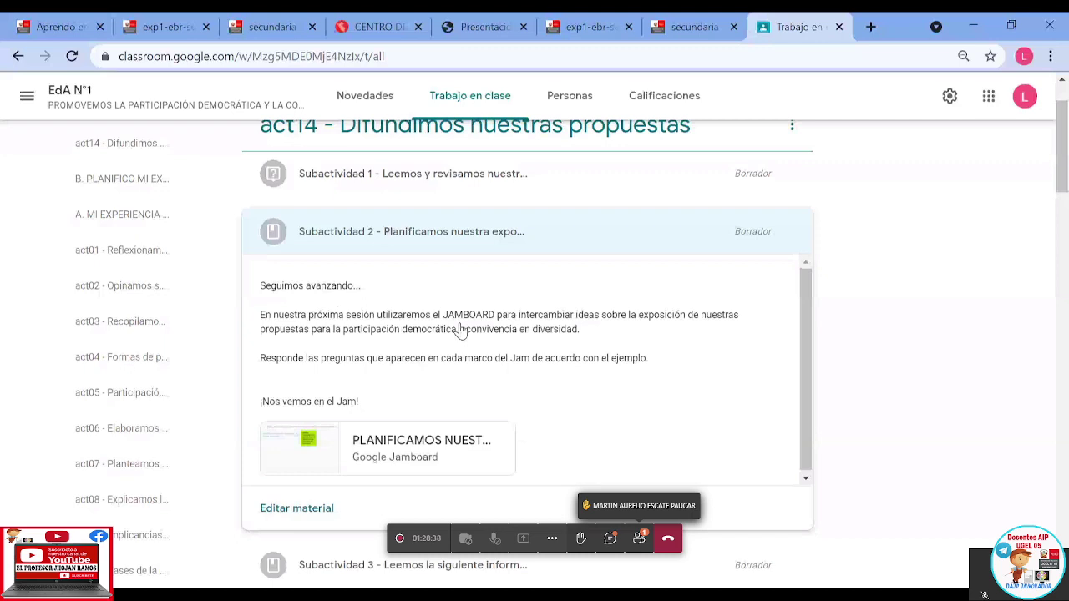
pyautogui.click(349, 298)
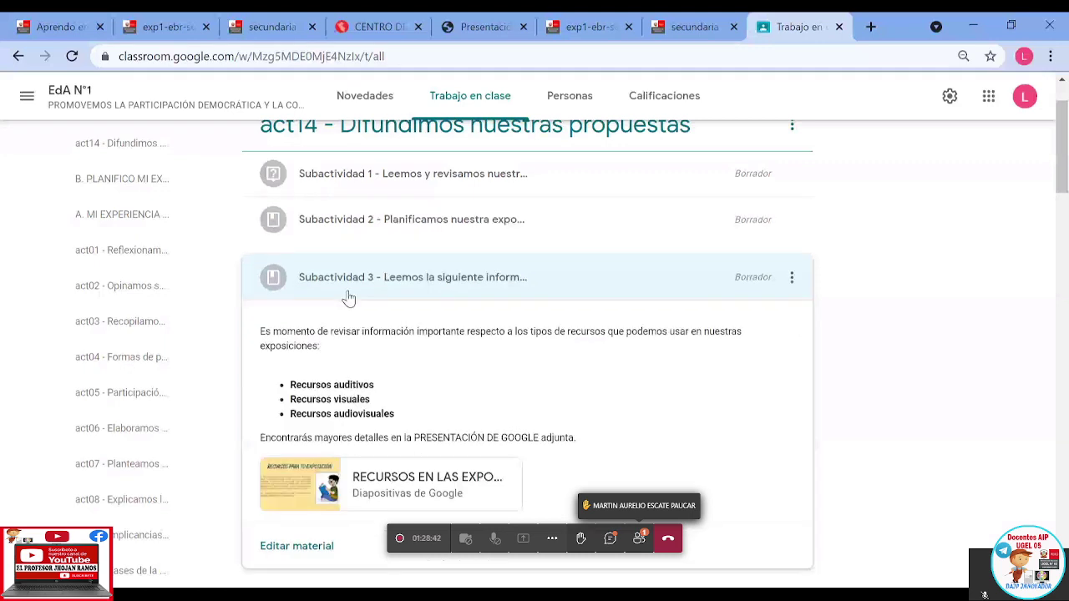
pyautogui.click(349, 299)
pyautogui.scroll(1, 902, 274)
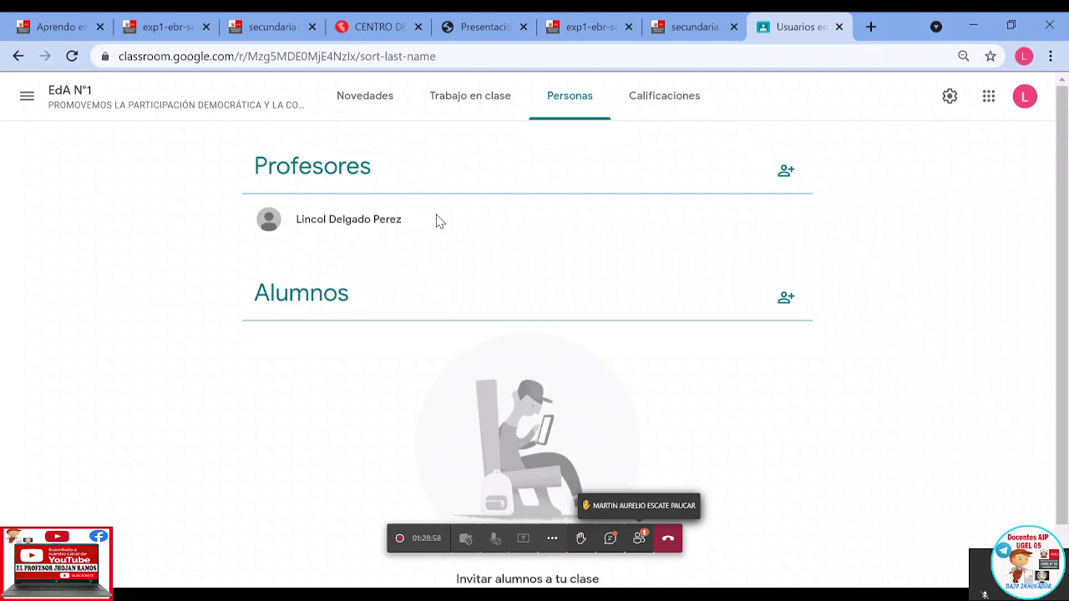
# Step: Return to the teal class's classwork and examine how its topics are organised, from act14 through act05
pyautogui.hotkey('alt', 'Left')
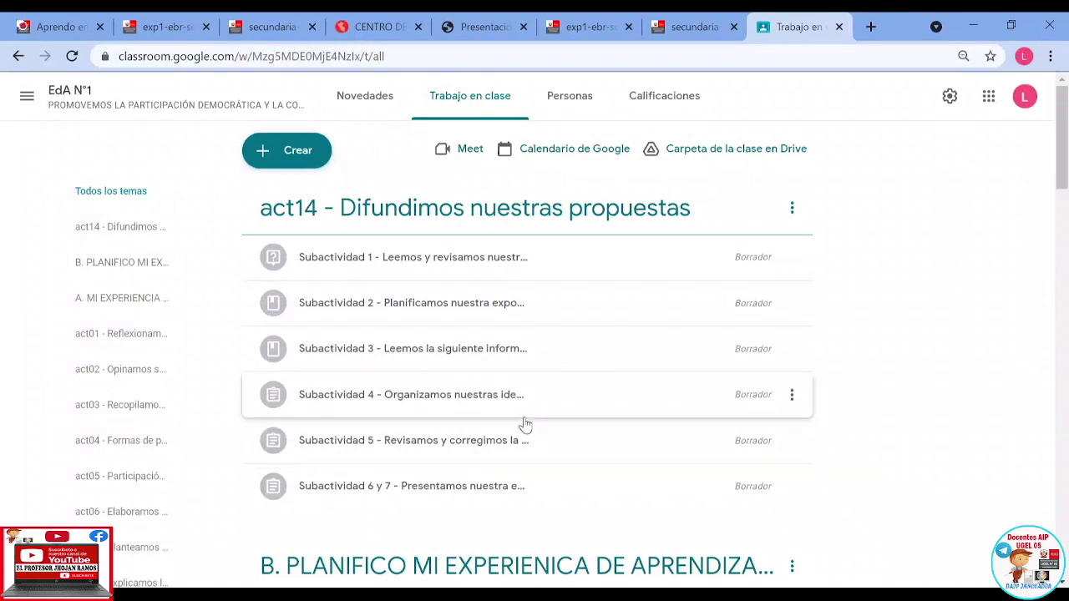
pyautogui.scroll(-7, 525, 425)
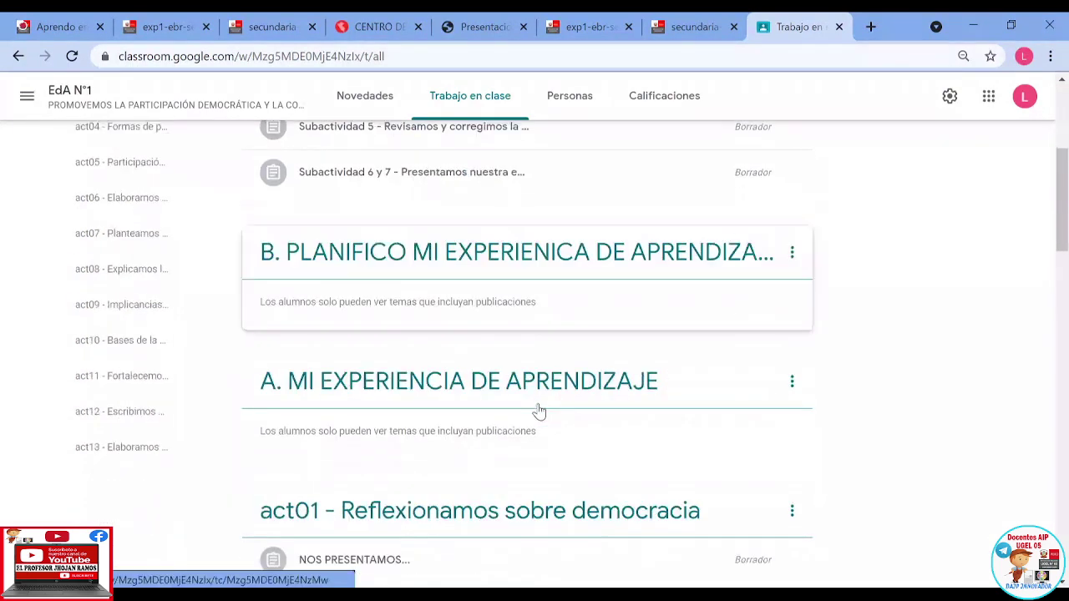
pyautogui.scroll(-3, 539, 411)
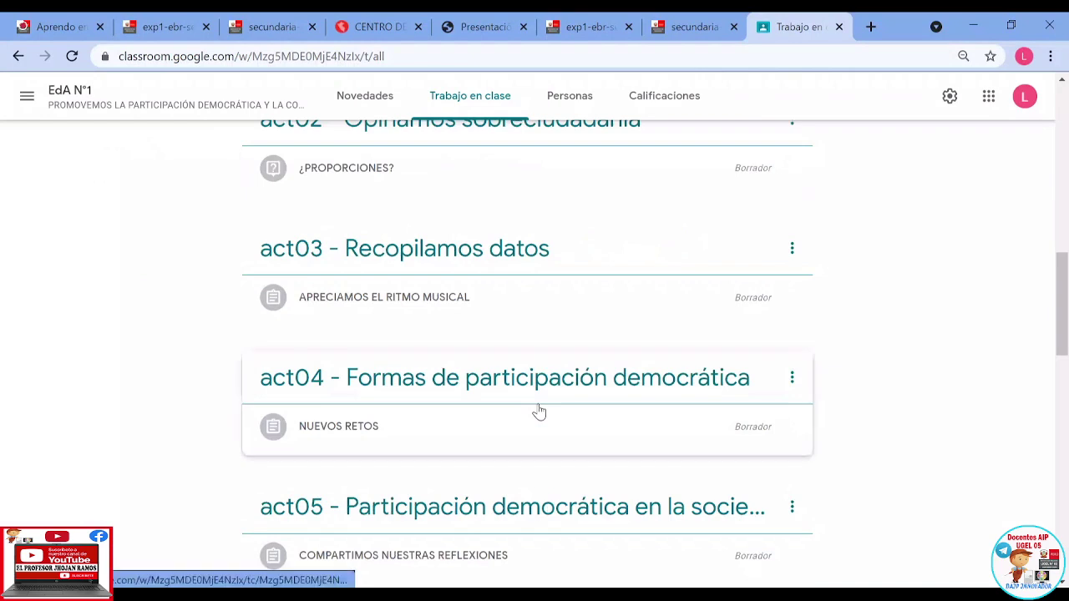
pyautogui.scroll(10, 539, 411)
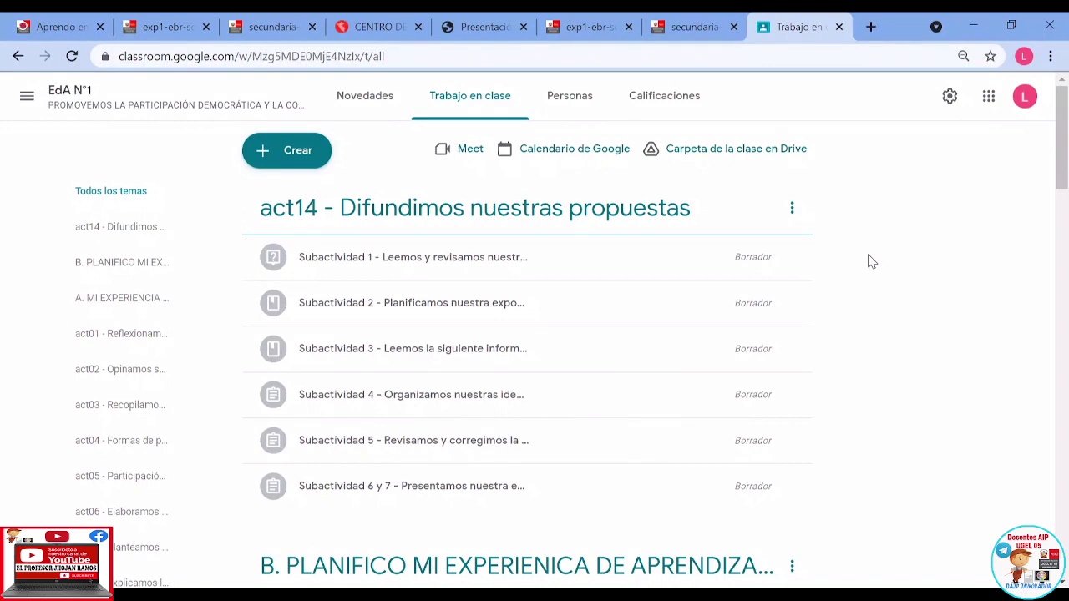
# Step: Return to the class overview and open the classwork of the green EdA N°1 class
pyautogui.click(27, 97)
pyautogui.click(67, 101)
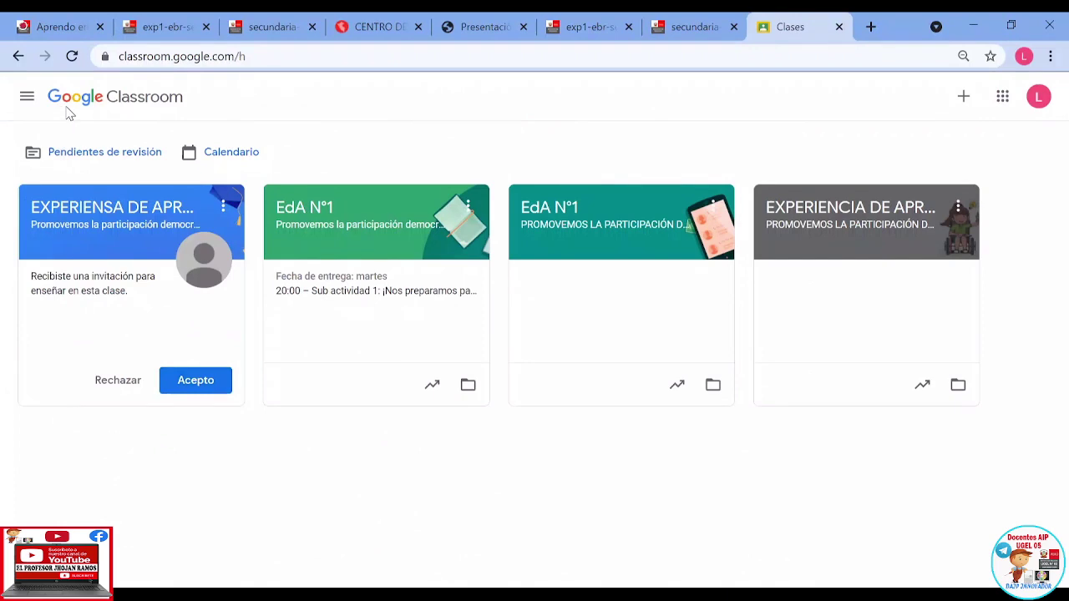
pyautogui.click(376, 288)
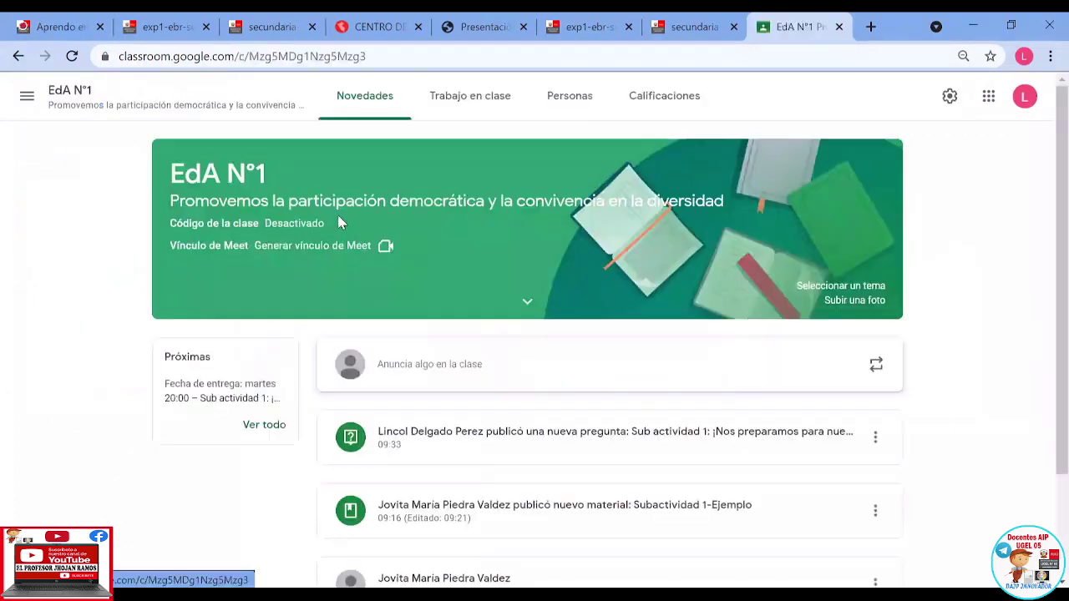
pyautogui.click(472, 97)
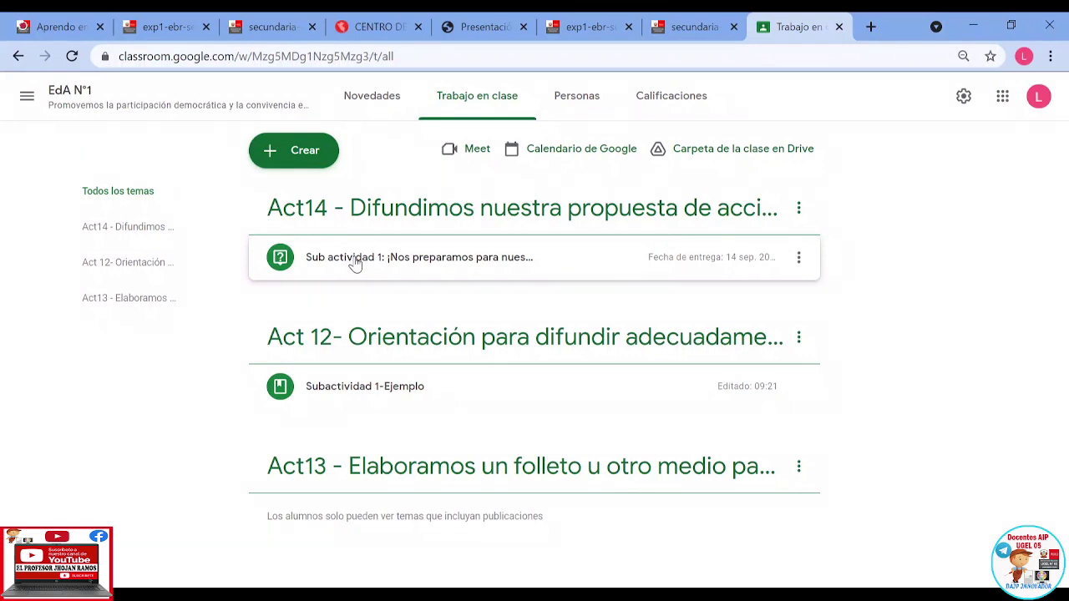
# Step: Create a new material titled "Sub actividad 2: Seguimos avanzando..." in the green class
pyautogui.click(304, 152)
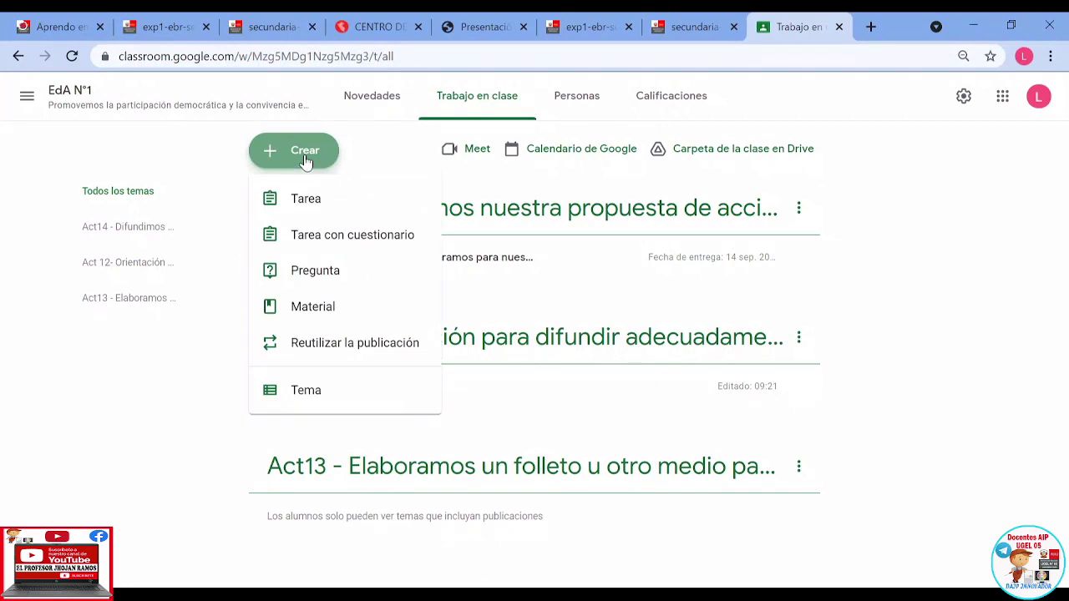
pyautogui.click(353, 308)
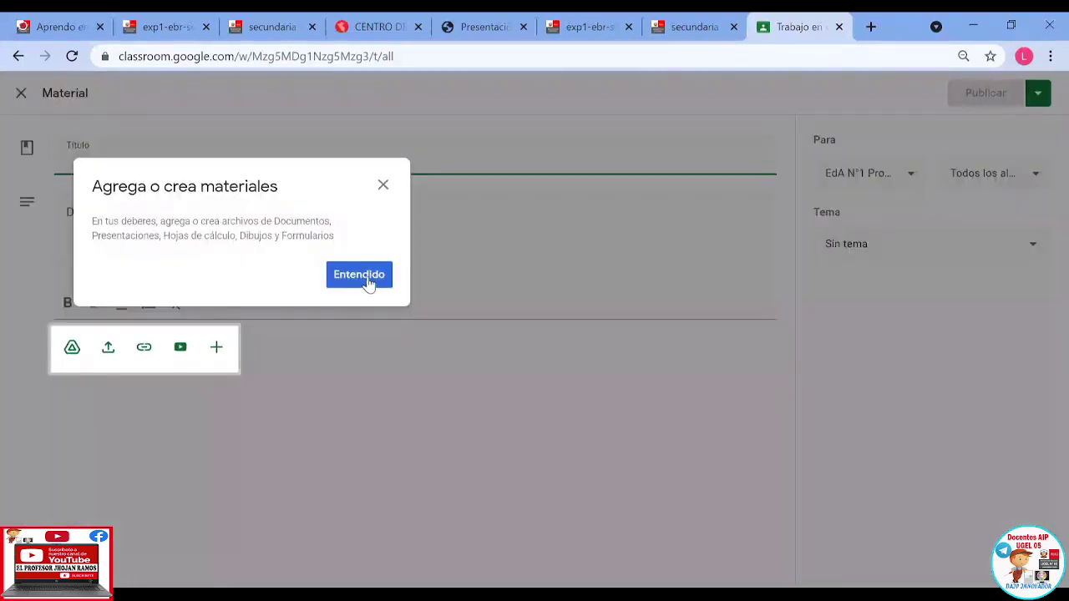
pyautogui.click(367, 280)
pyautogui.click(223, 360)
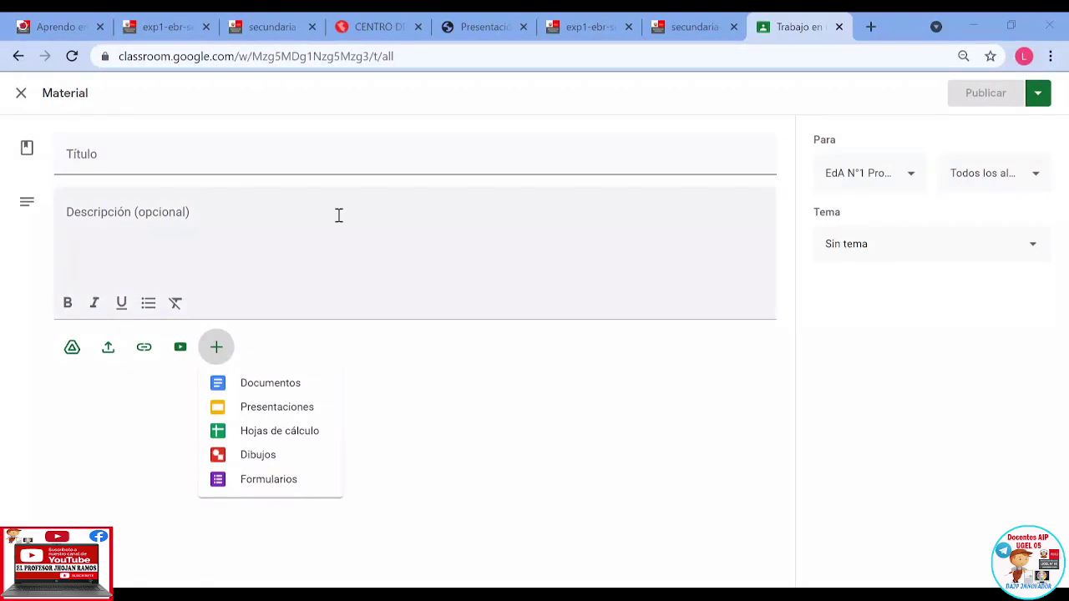
pyautogui.click(220, 159)
pyautogui.click(227, 152)
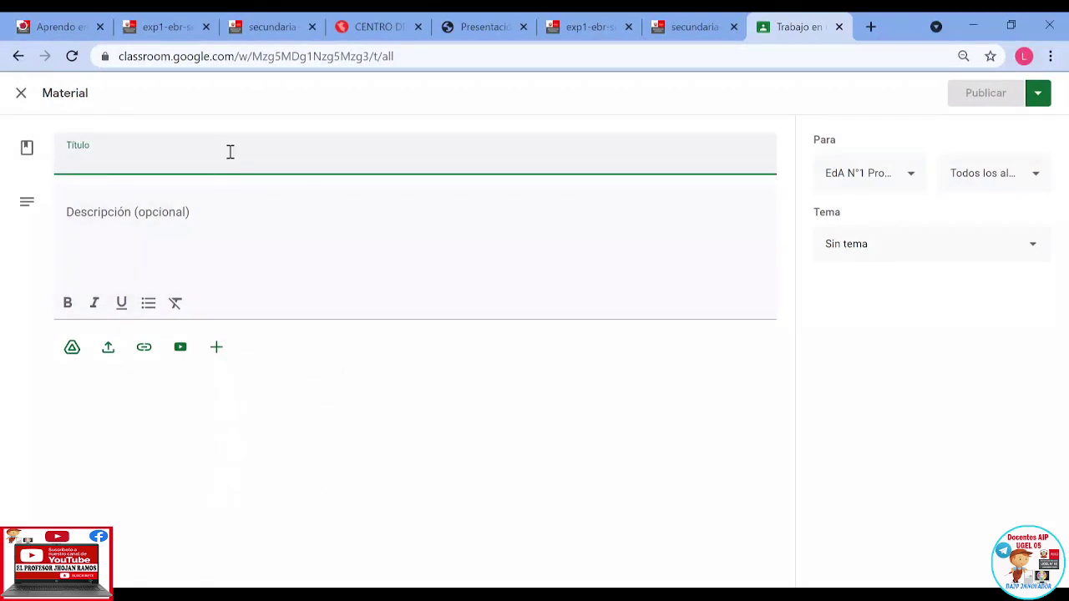
pyautogui.write('Sub actividad 2: Seguimos avanzando...')
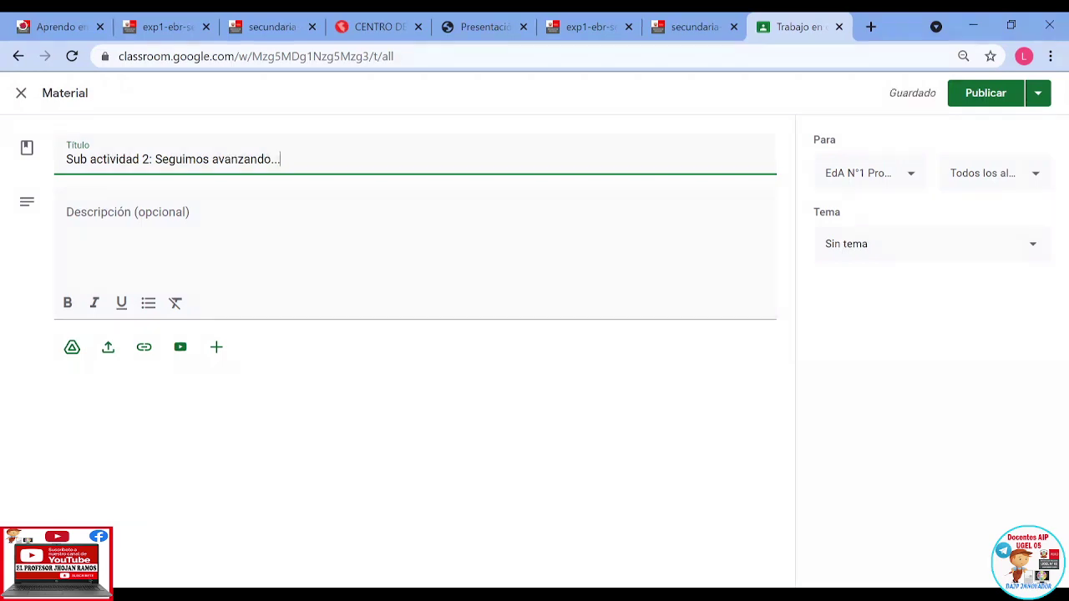
# Step: Fill the material's description with the prepared text, from "En nuestra próxima sesión utilizaremos el JAMBOARD" through "¡Nos vemos en el Jam!"
pyautogui.hotkey('alt', 'Tab')
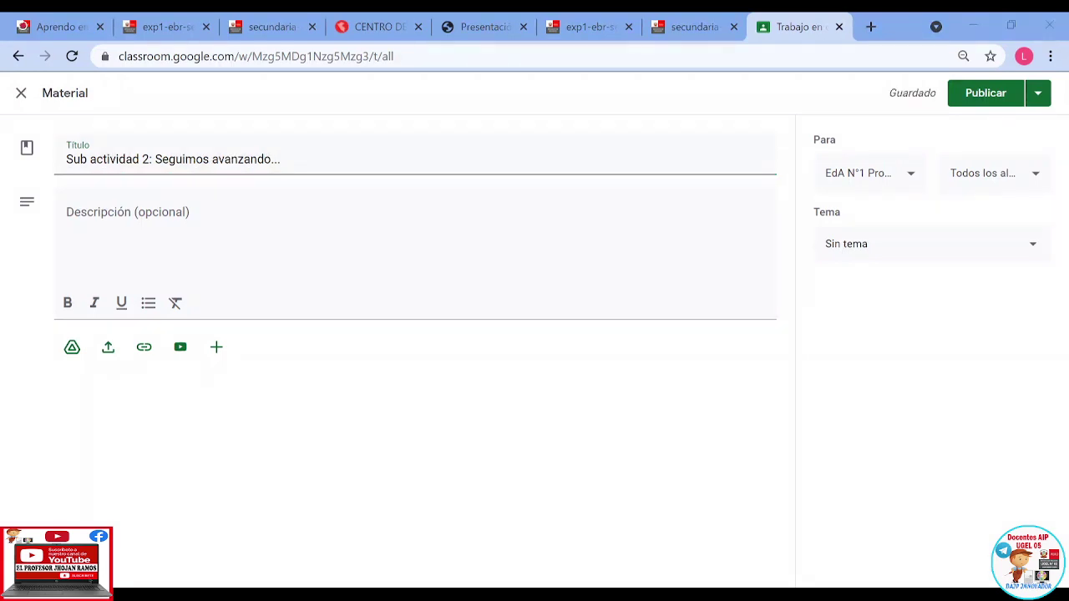
pyautogui.click(237, 212)
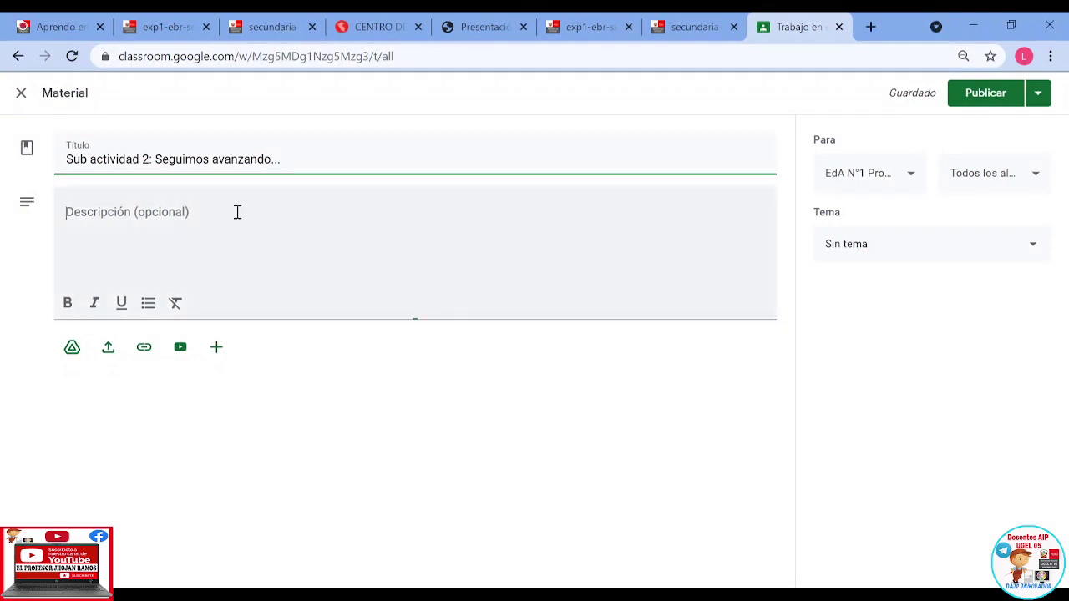
pyautogui.write('En nuestra próxima sesión utilizaremos el JAMBOARD para intercambiar ideas sobre la exposición de nuestras propuestas para la participación democrática y convivencia en diversidad. Responde las preguntas que aparecen en cada marco del Jam de acuerdo con el ejemplo. ¡Nos vemos en el Jam!')
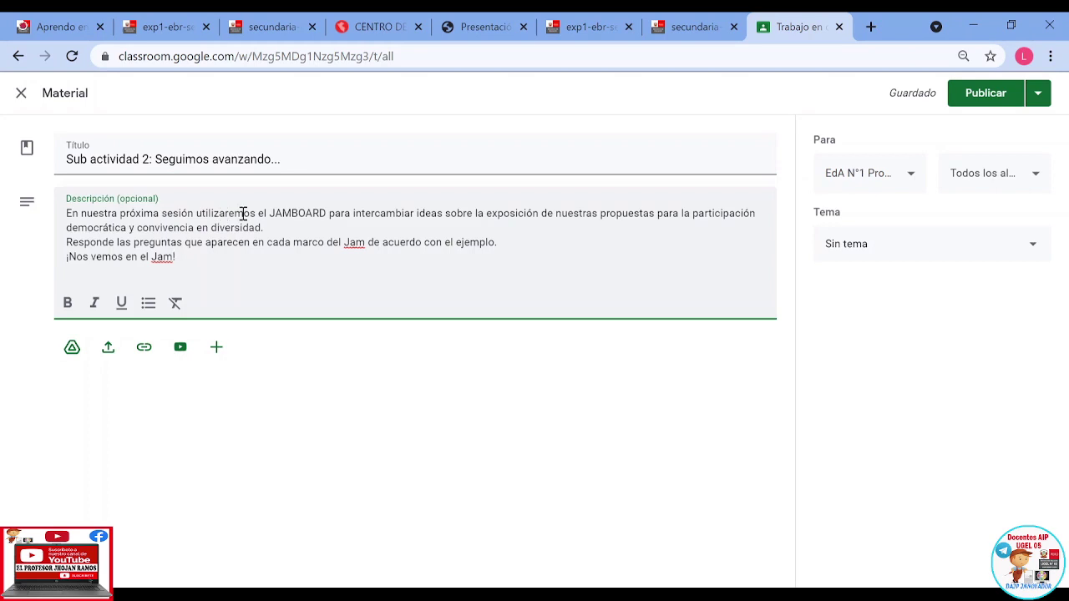
pyautogui.moveTo(272, 214); pyautogui.dragTo(327, 213)
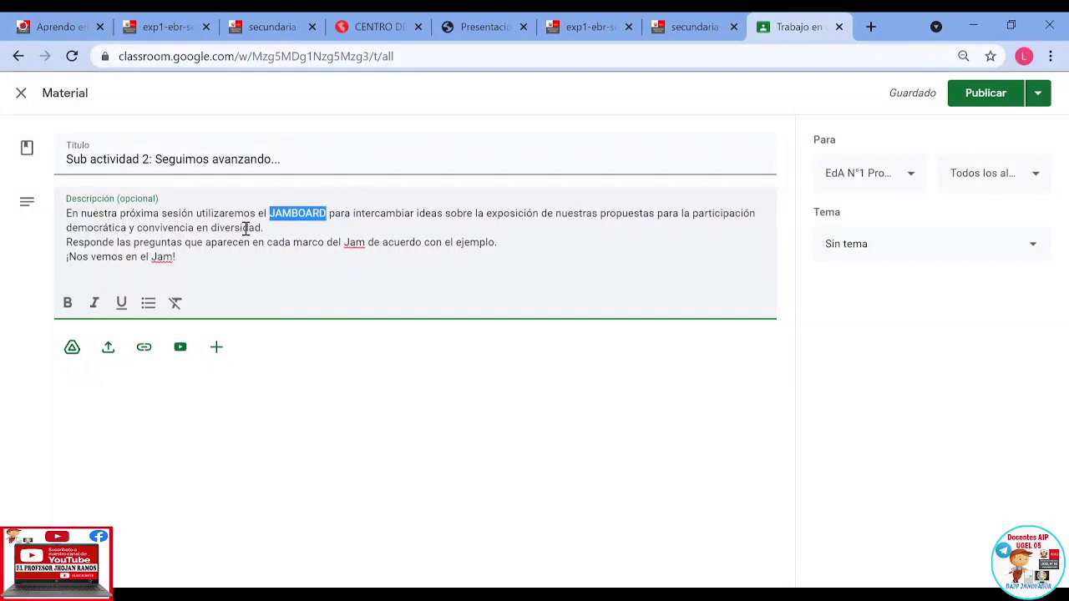
pyautogui.click(173, 243)
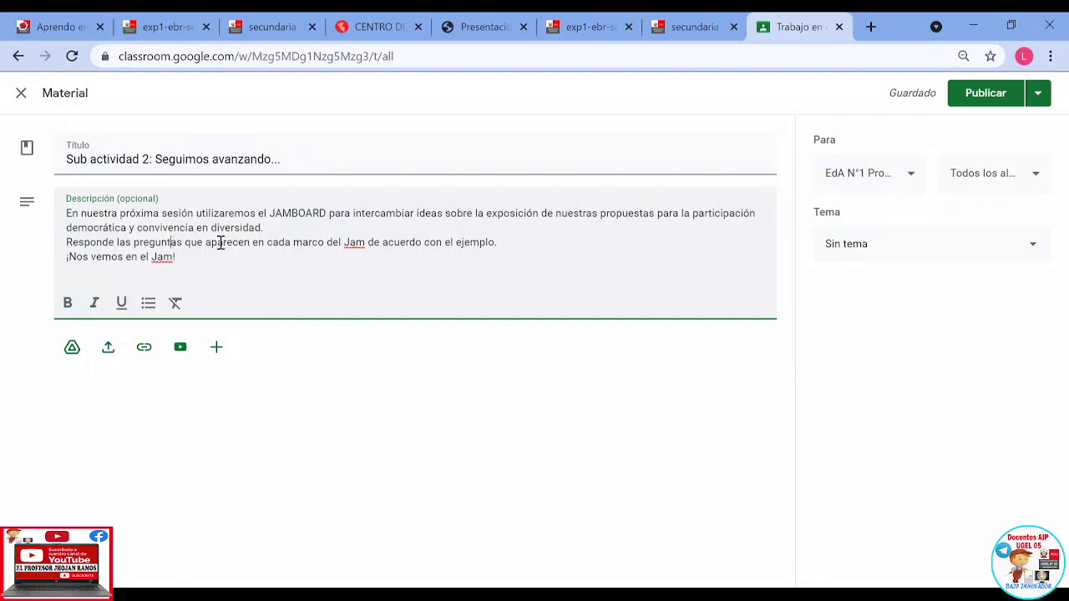
pyautogui.click(458, 242)
pyautogui.moveTo(175, 257); pyautogui.dragTo(65, 267)
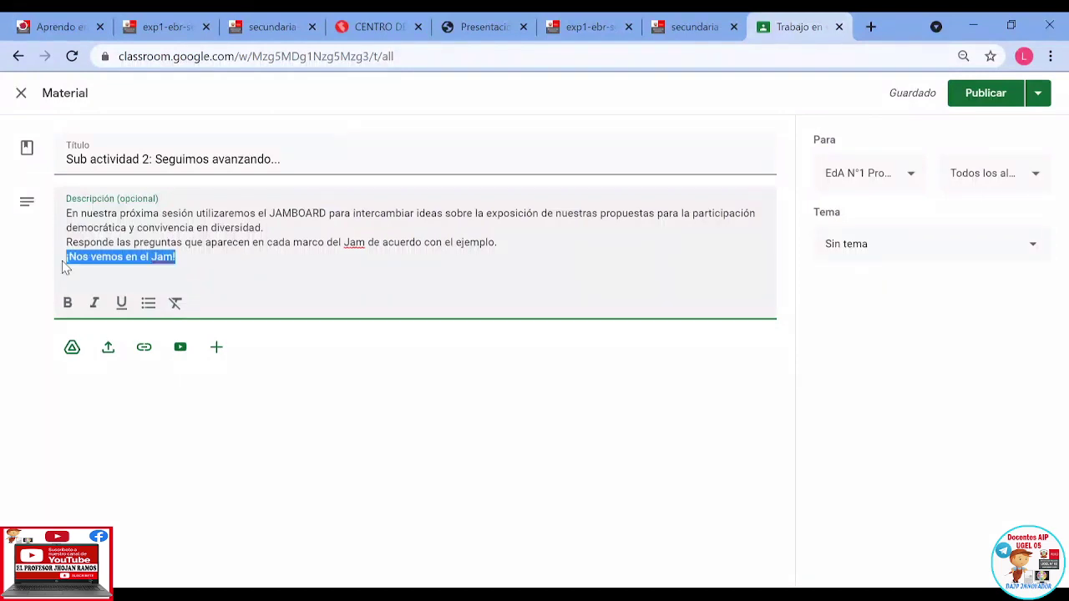
# Step: Check the Drive and new-file attachment options, and attach the copied Jamboard sharing link to the material
pyautogui.click(72, 346)
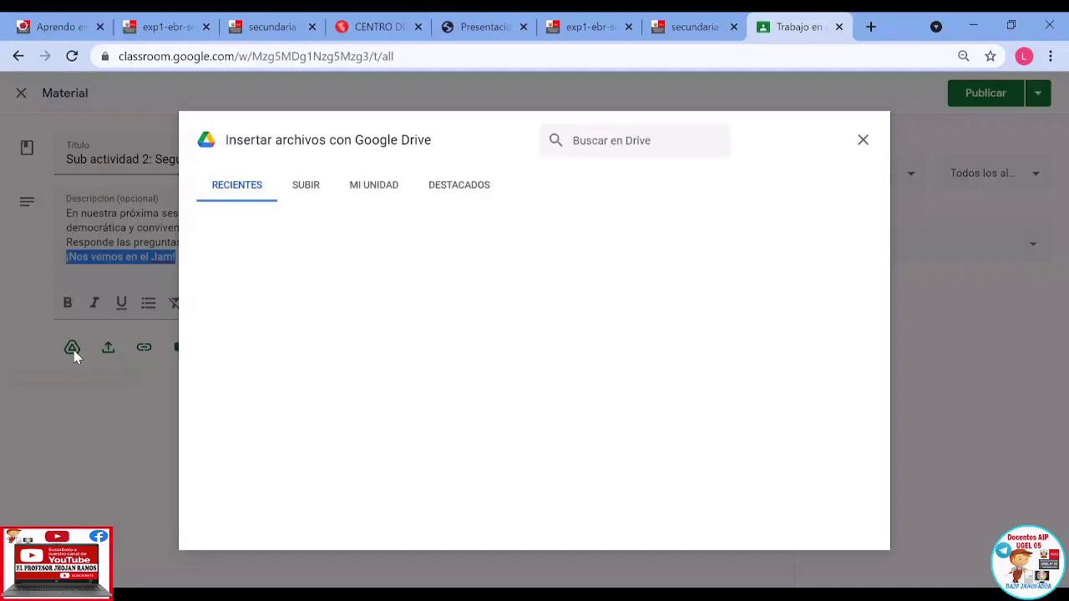
pyautogui.click(864, 140)
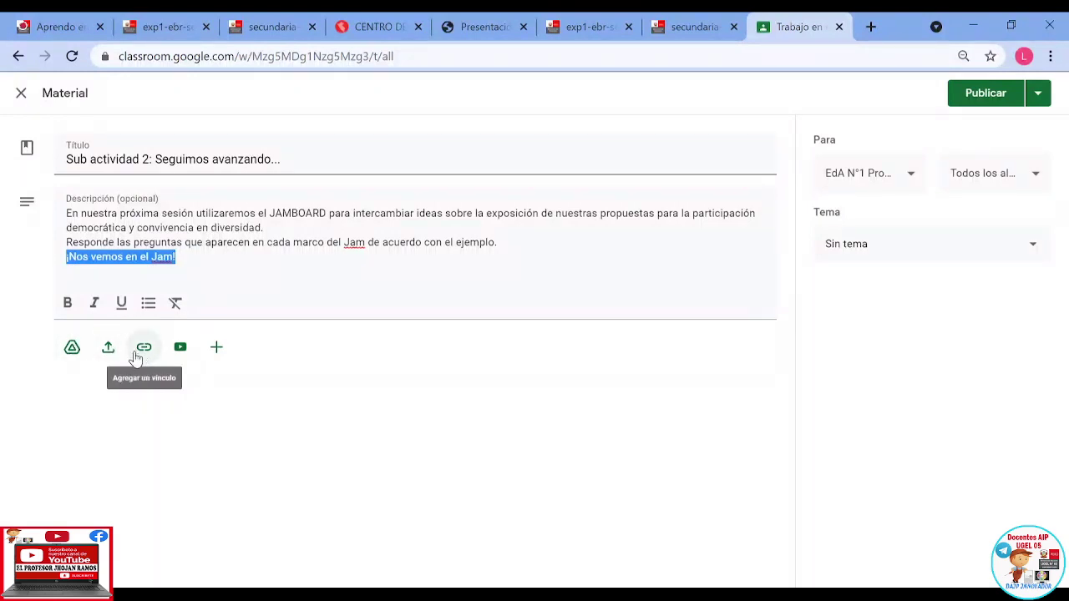
pyautogui.click(215, 347)
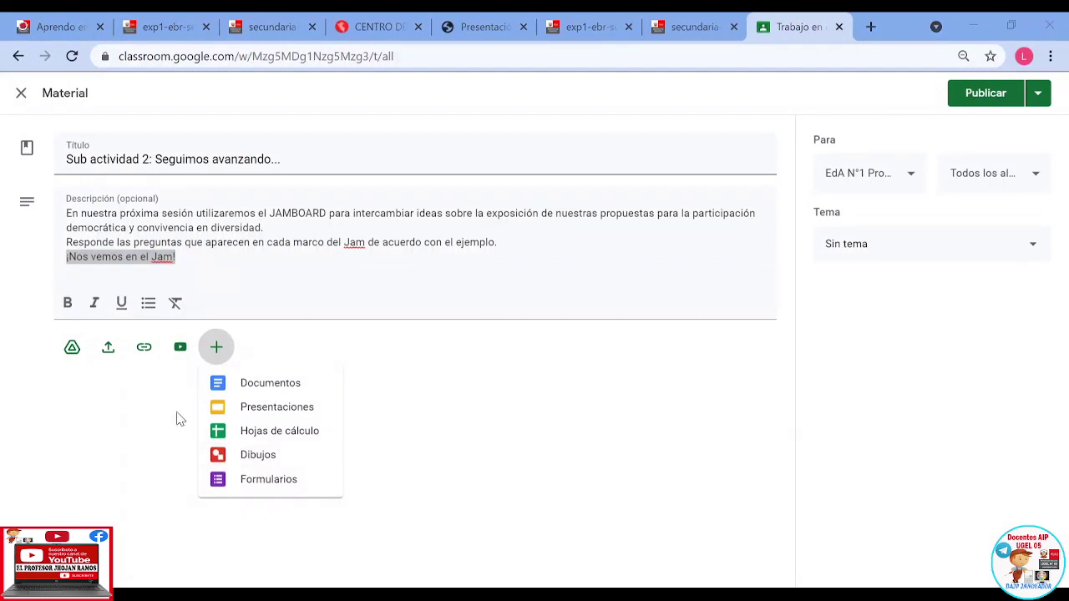
pyautogui.click(144, 354)
pyautogui.click(144, 353)
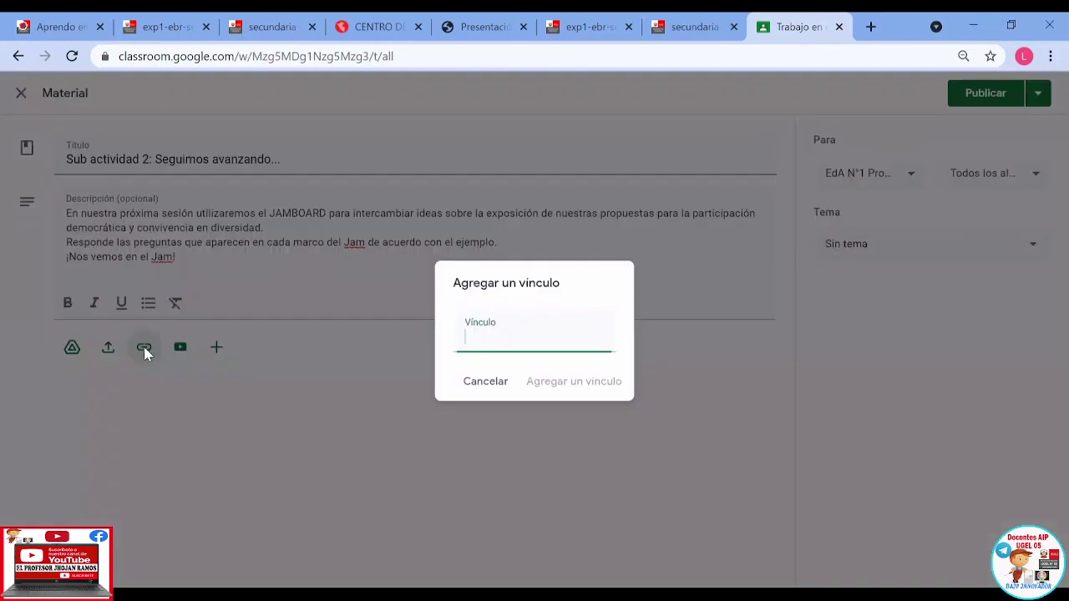
pyautogui.hotkey('ctrl', 'v')
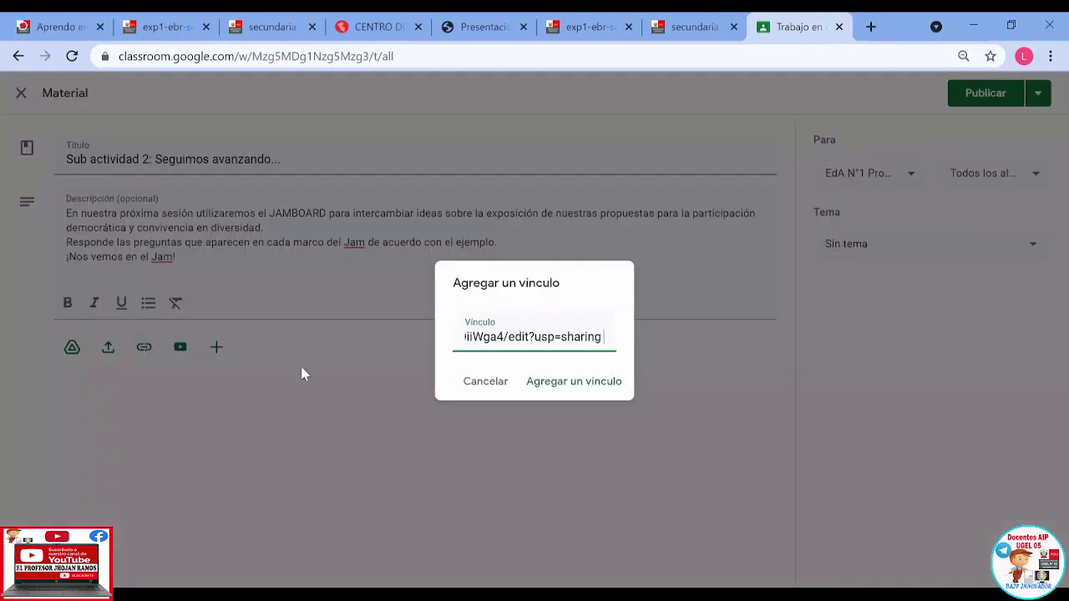
pyautogui.click(544, 377)
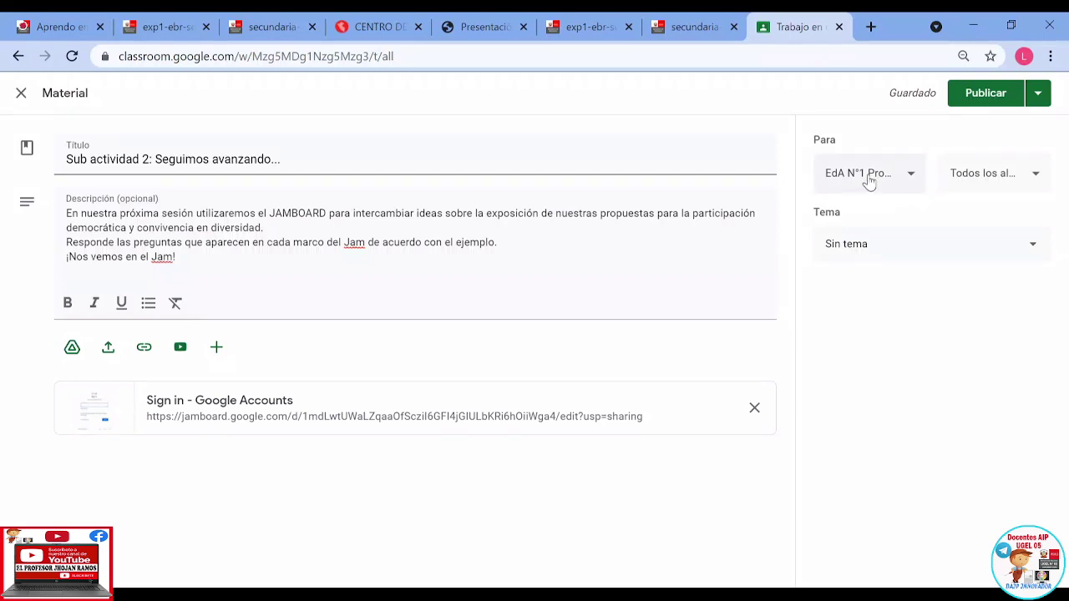
# Step: Review the material's student and class recipient options, and assign it to the topic "Act14 - Difundimos nuestra propuesta de..."
pyautogui.click(996, 175)
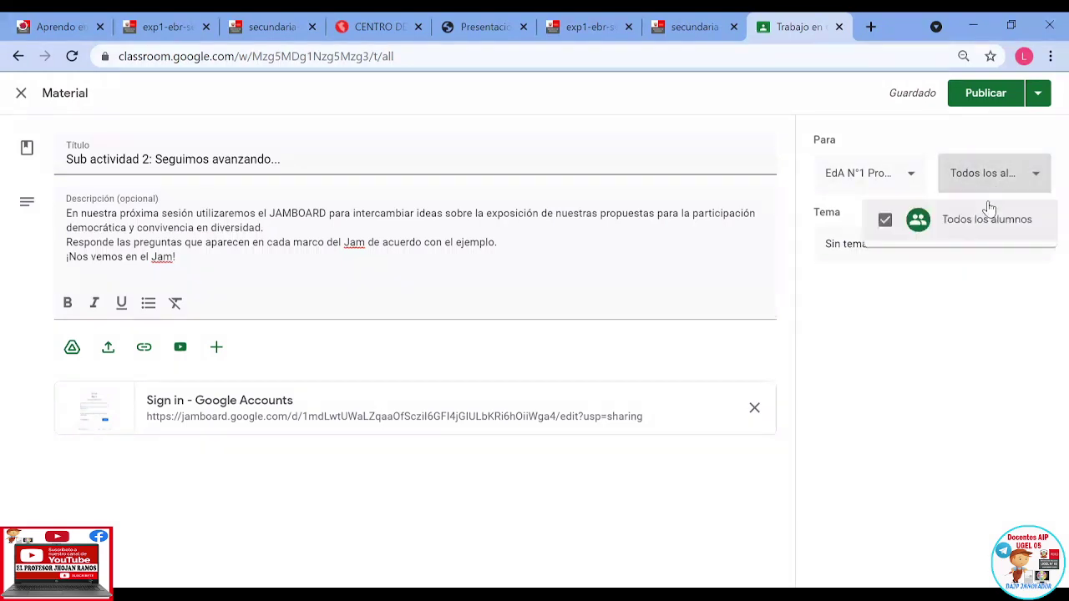
pyautogui.click(883, 175)
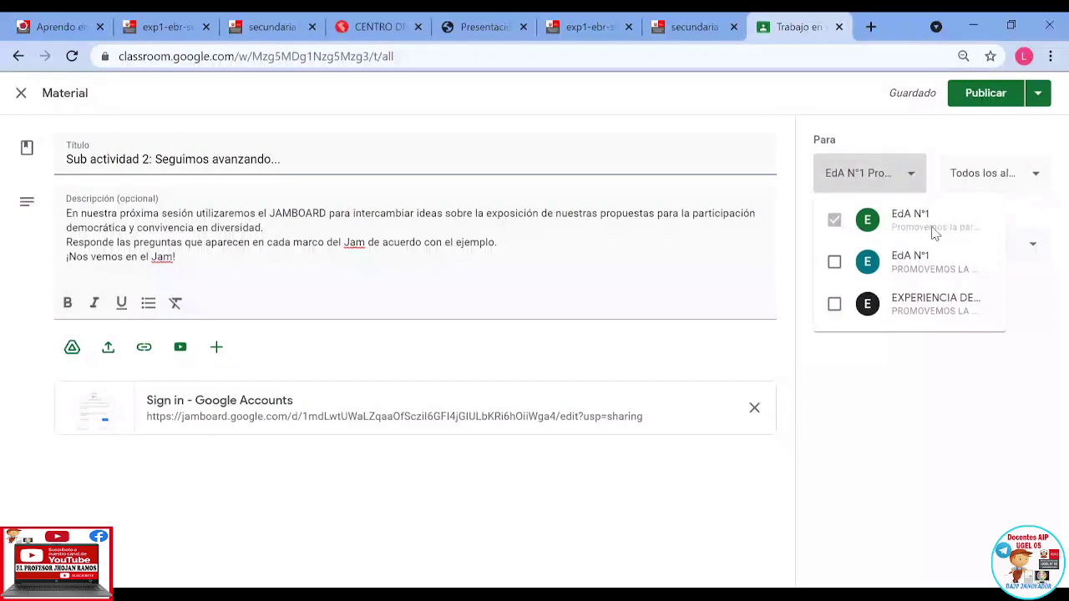
pyautogui.click(899, 143)
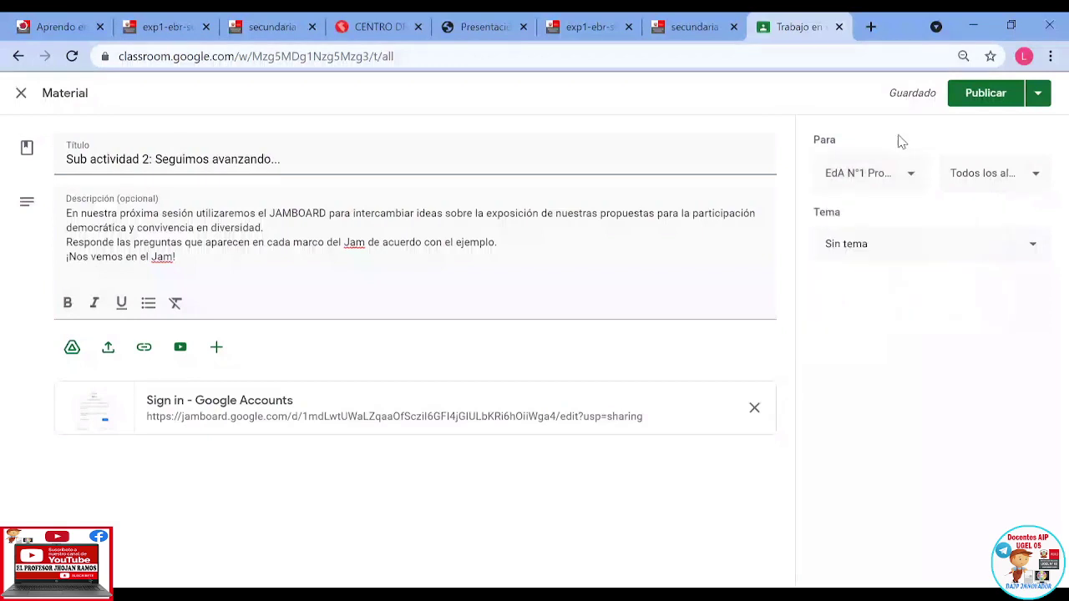
pyautogui.click(916, 244)
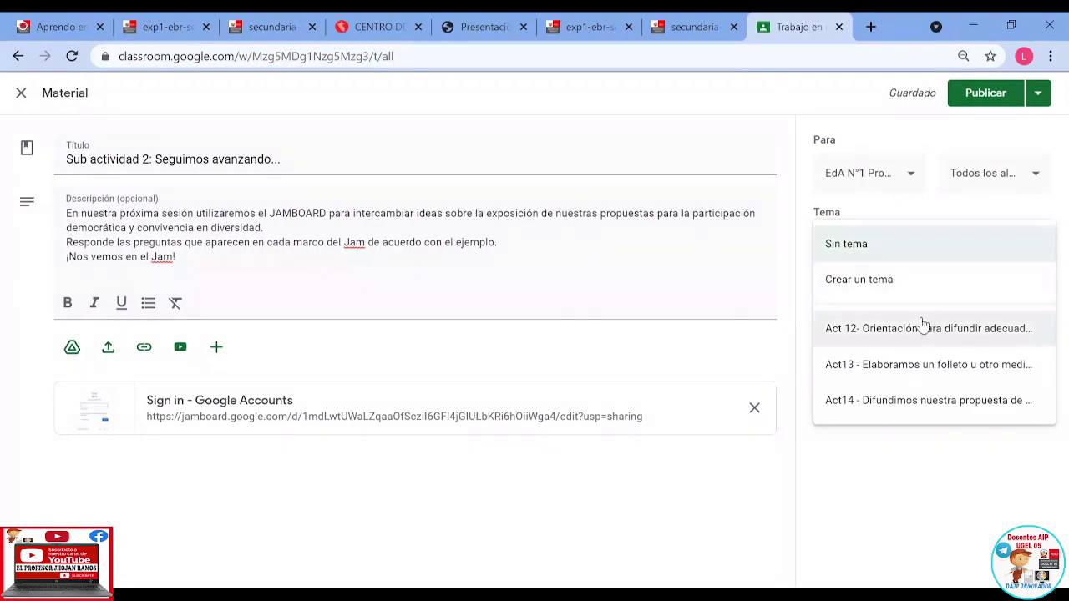
pyautogui.click(886, 403)
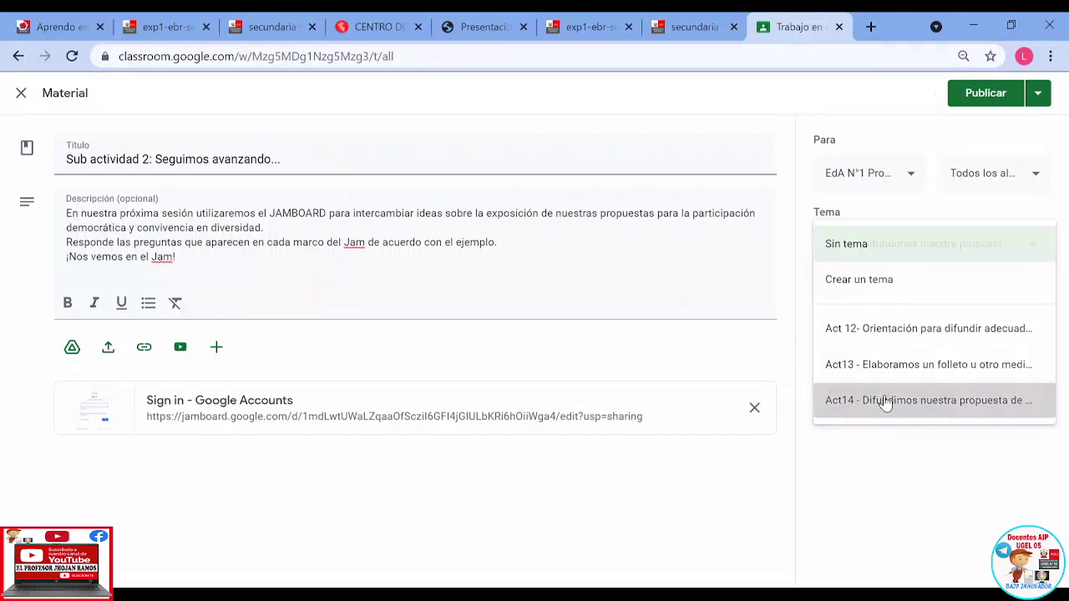
# Step: Publish the material and place Sub actividad 1 above Sub actividad 2 within the Act14 topic
pyautogui.click(987, 94)
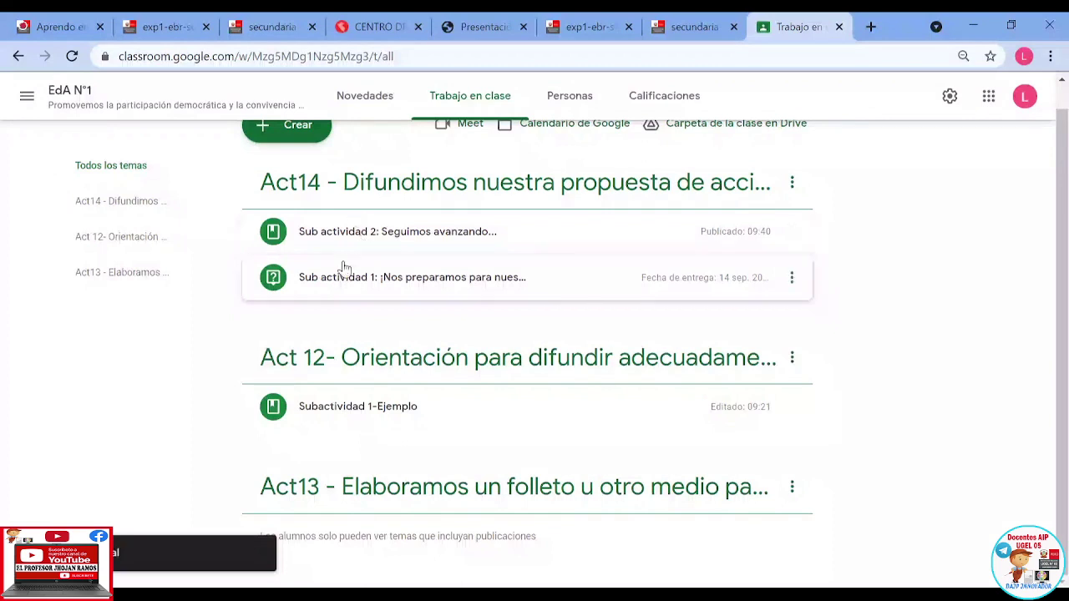
pyautogui.moveTo(339, 280); pyautogui.dragTo(334, 255)
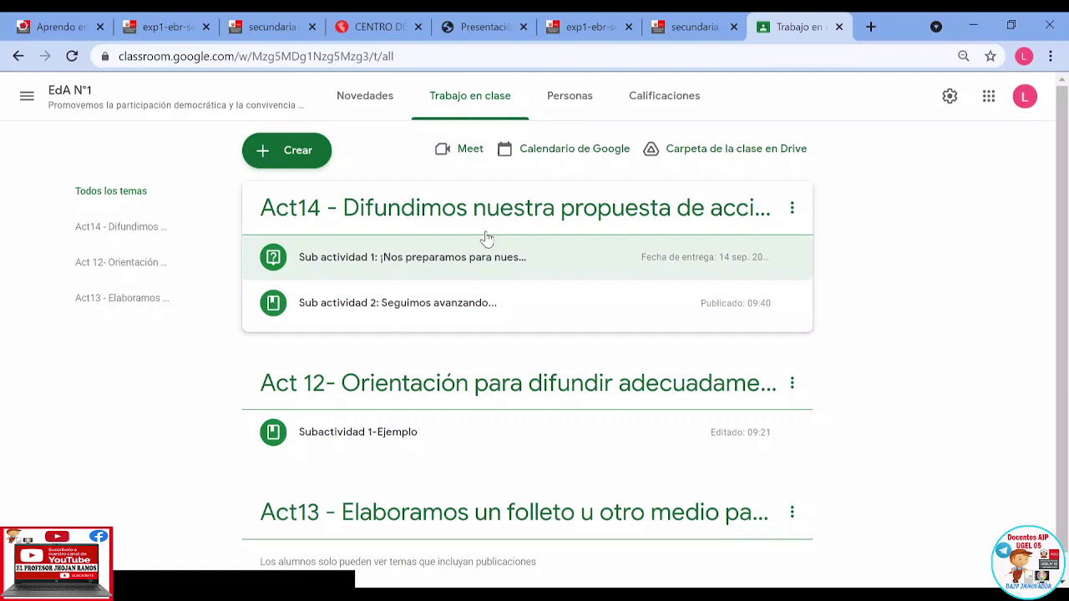
# Step: Check the "EXPERIENCIA DE APRENDIZAJE INTEGRADA 1" and "ACTIVIDAD 14" headings in the activity guide PDF
pyautogui.hotkey('ctrl', '2')
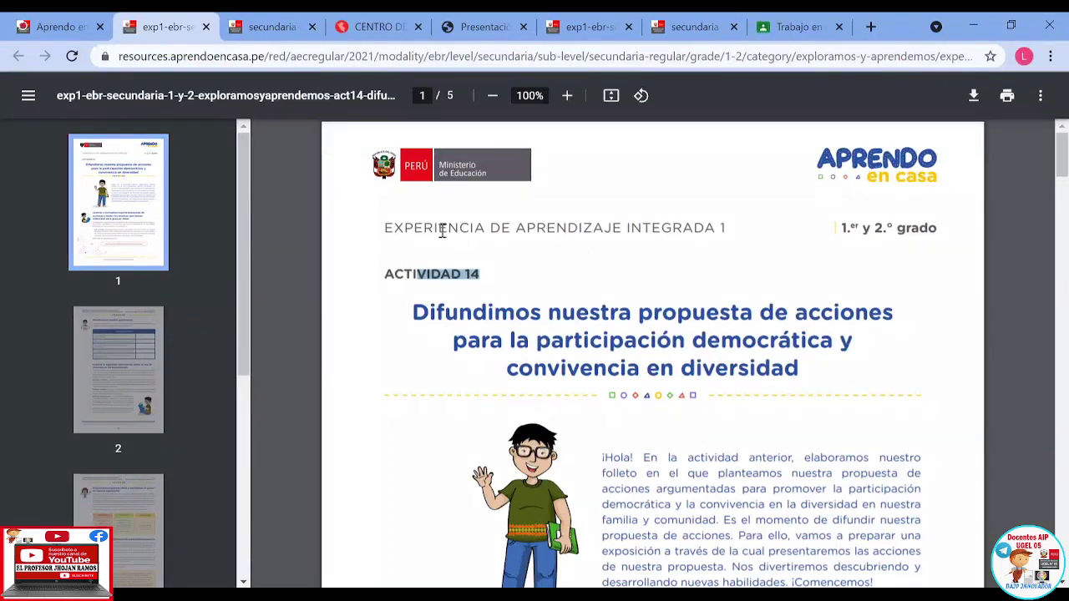
pyautogui.moveTo(441, 228); pyautogui.dragTo(741, 218)
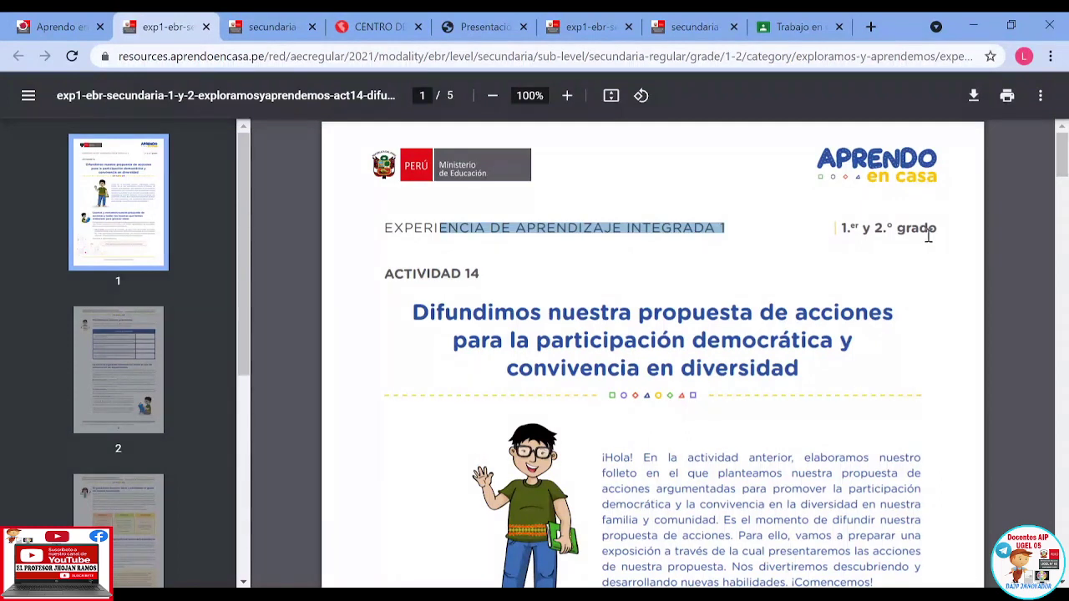
pyautogui.moveTo(383, 274); pyautogui.dragTo(482, 272)
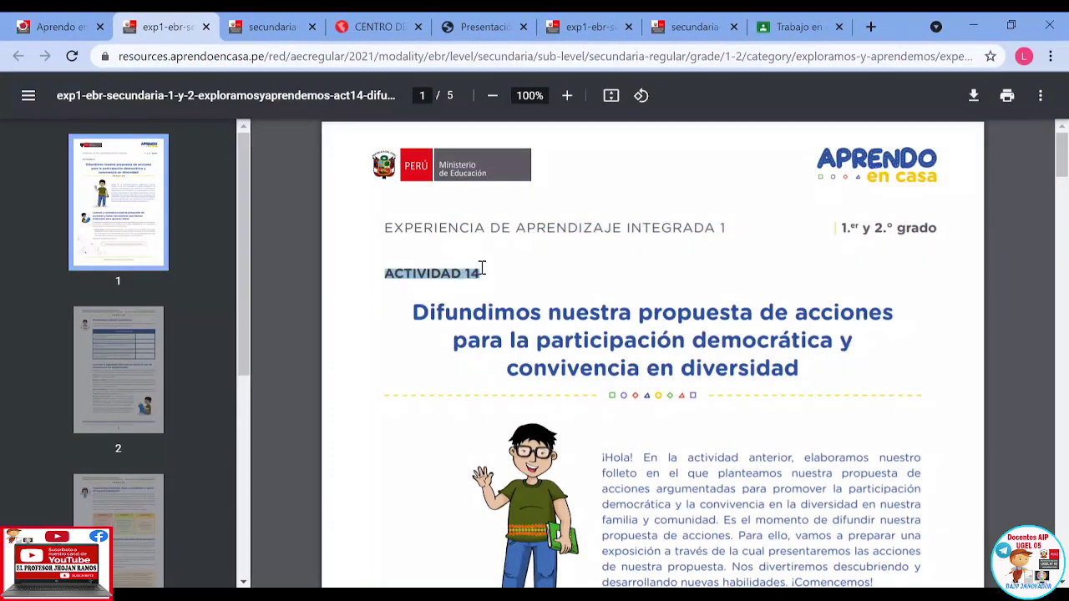
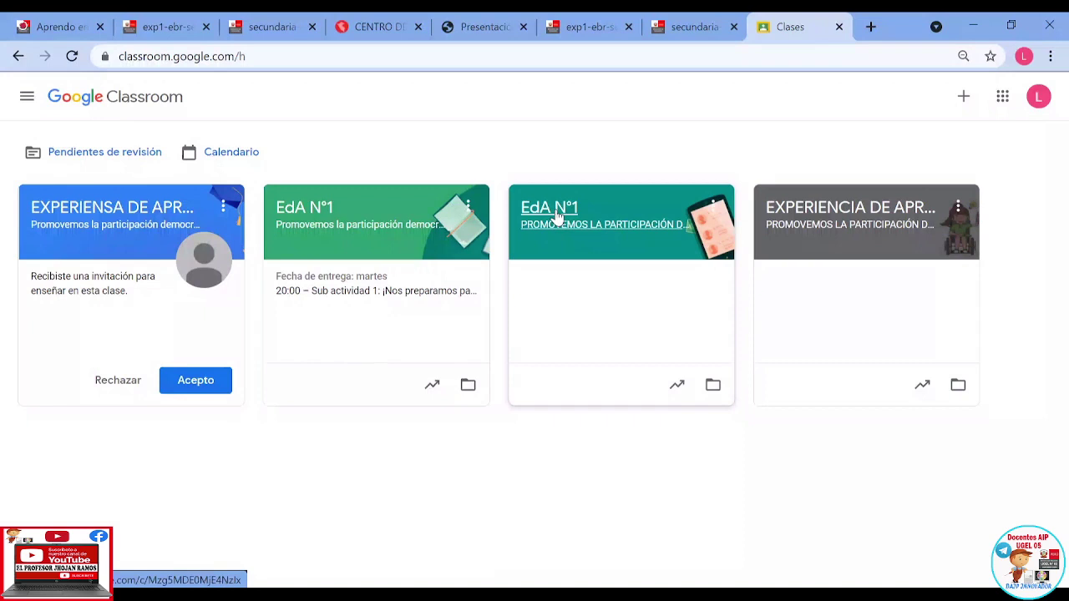
# Step: Examine the teal EdA N°1 class's management options and its list of teachers and students, and return to the class overview
pyautogui.click(712, 210)
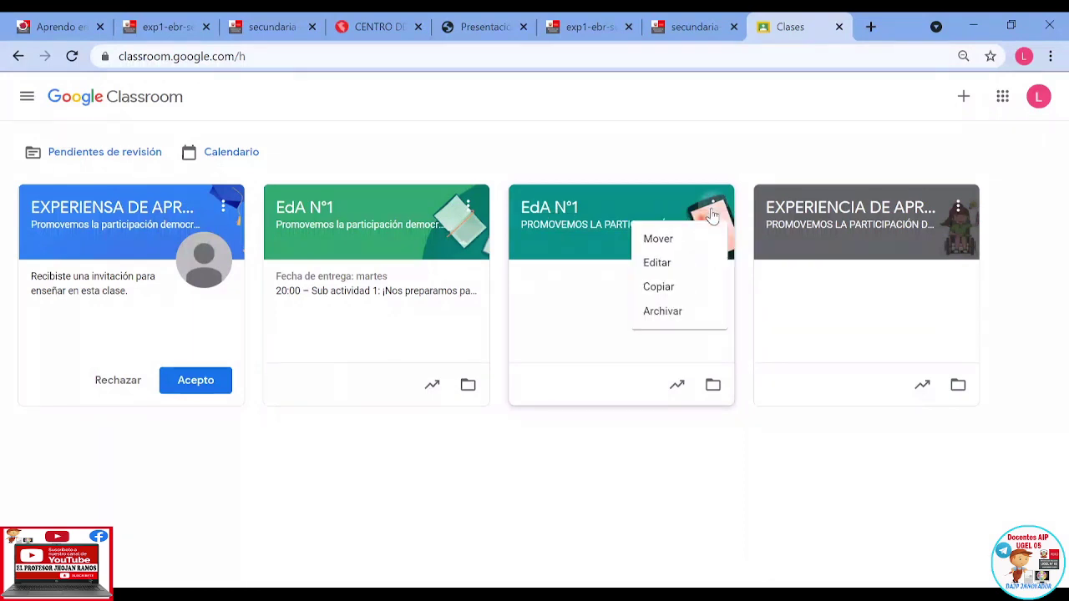
pyautogui.click(657, 264)
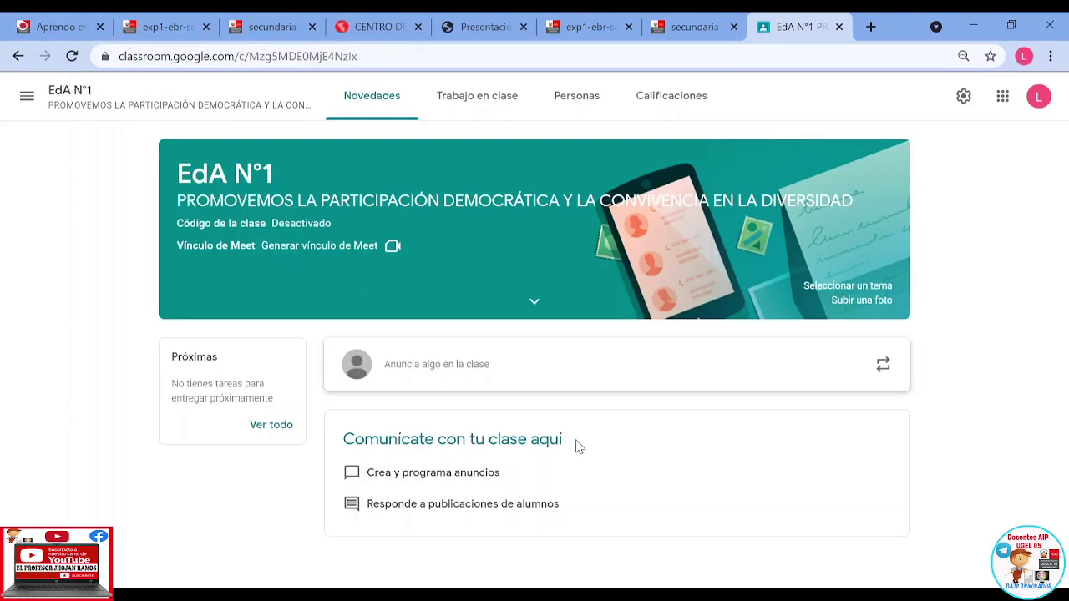
pyautogui.click(576, 98)
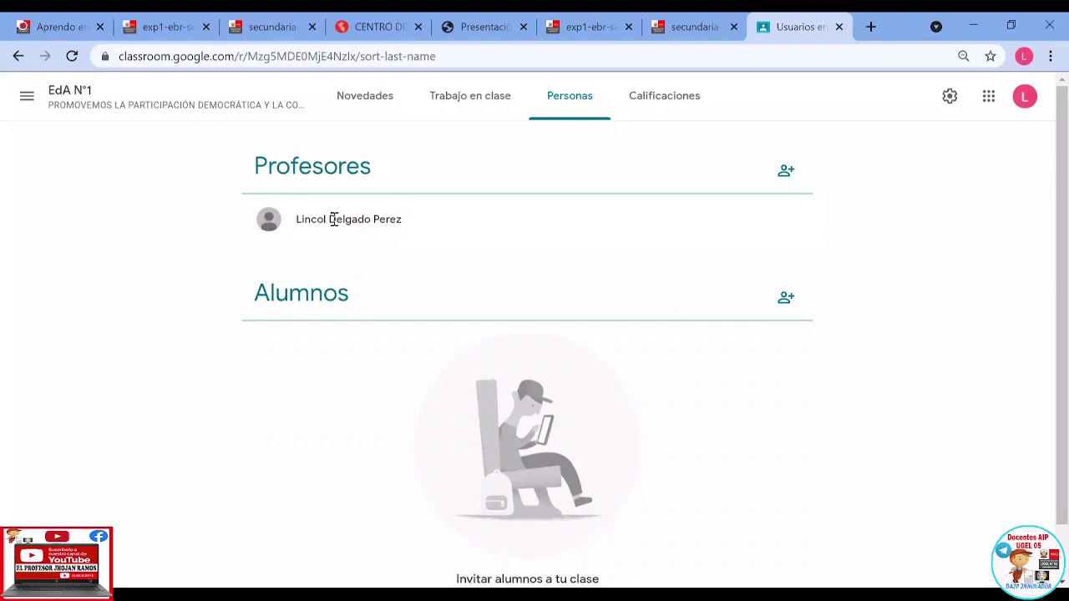
pyautogui.click(27, 96)
pyautogui.click(71, 107)
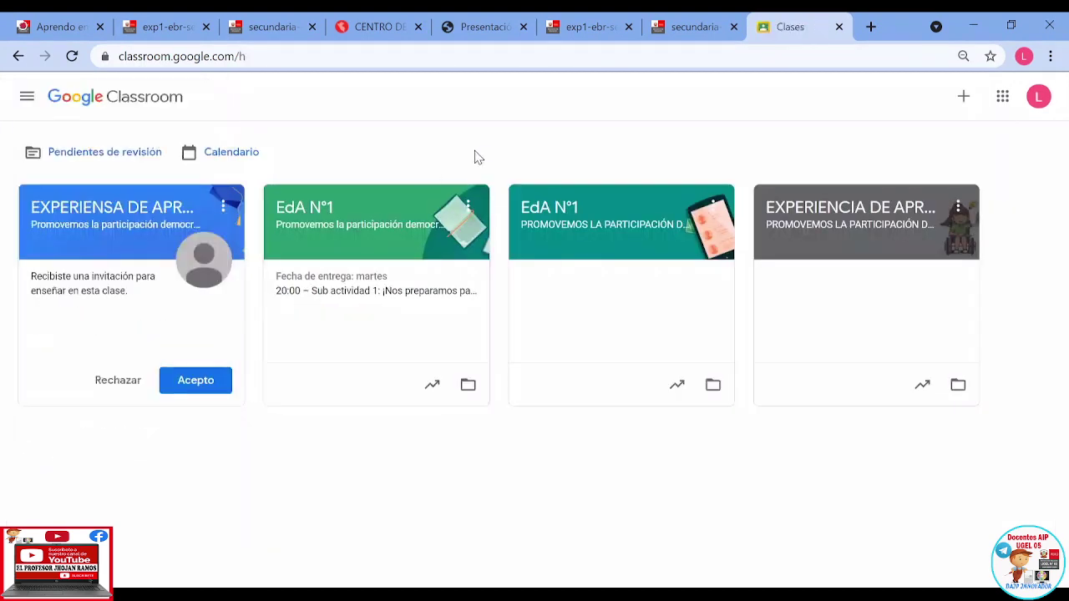
# Step: Examine the green EdA N°1 class's teacher list, the co-teacher's management options and the teacher invitation form, without inviting anyone
pyautogui.click(310, 207)
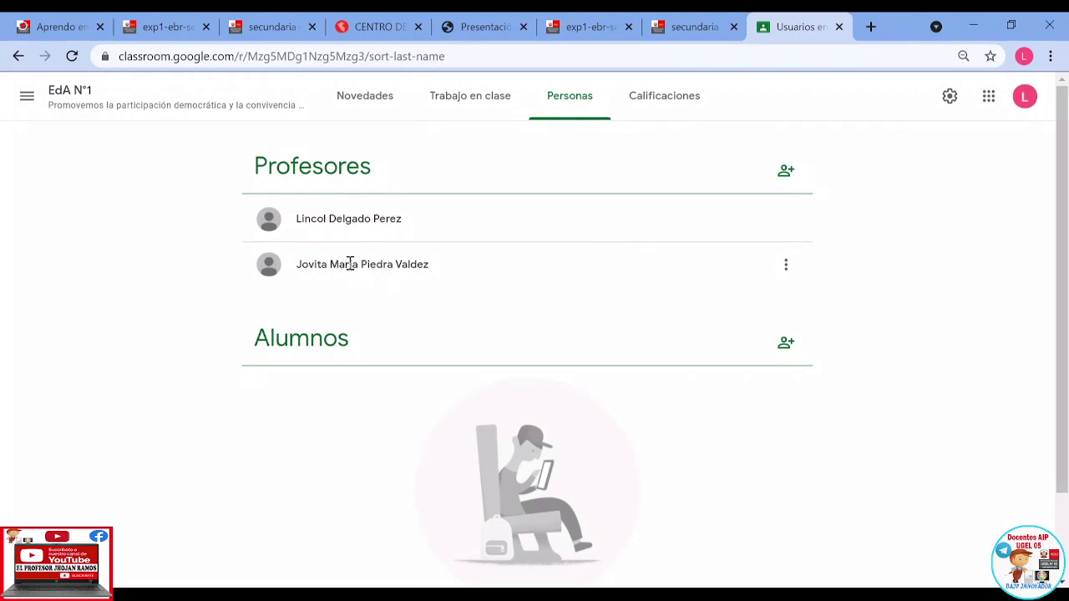
pyautogui.moveTo(322, 264); pyautogui.dragTo(424, 265)
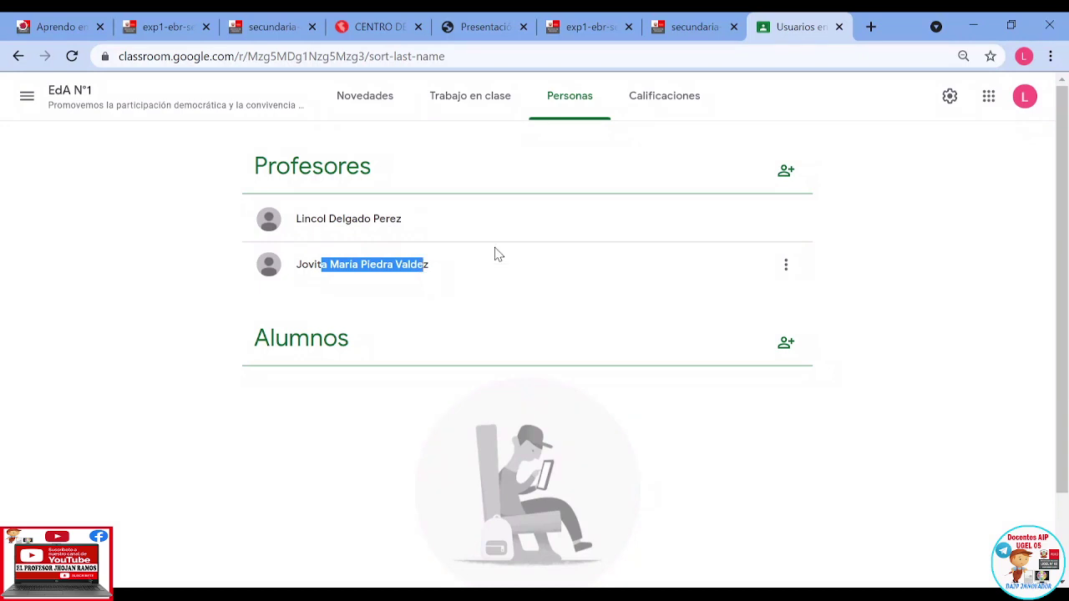
pyautogui.click(783, 267)
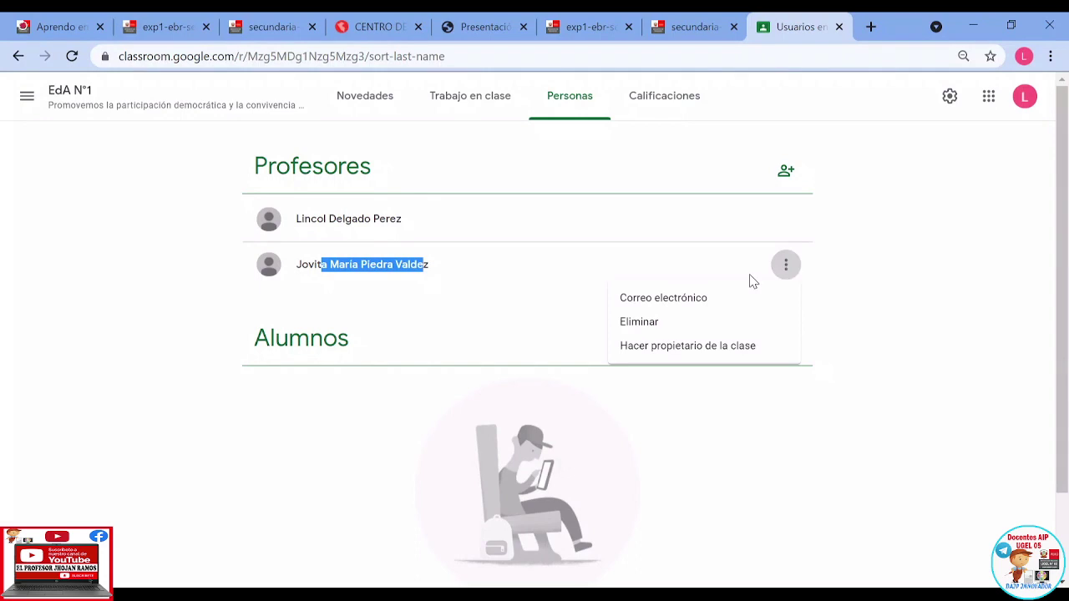
pyautogui.click(942, 243)
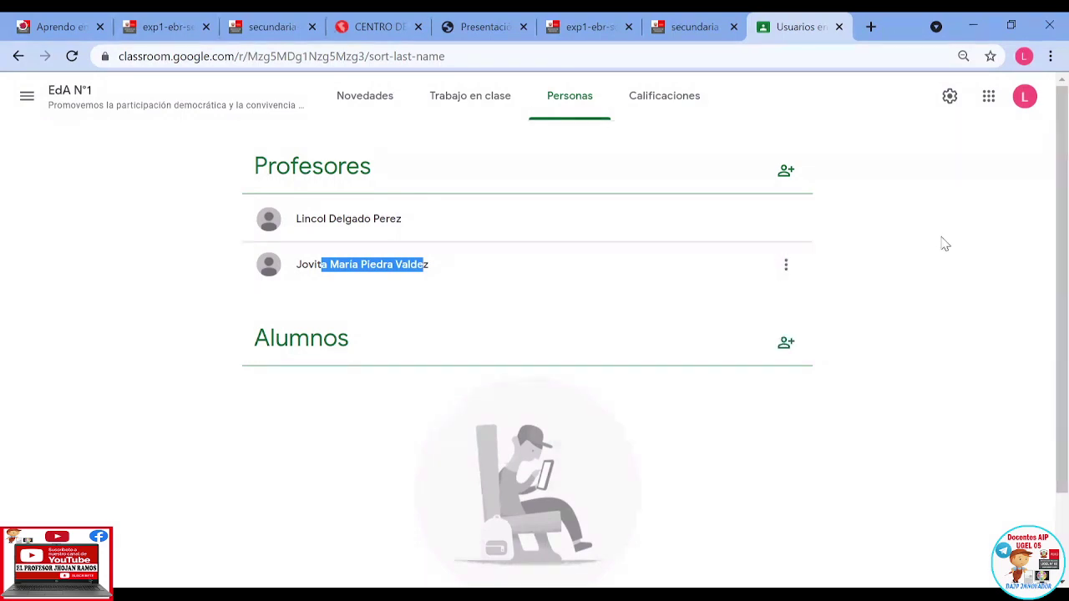
pyautogui.click(786, 170)
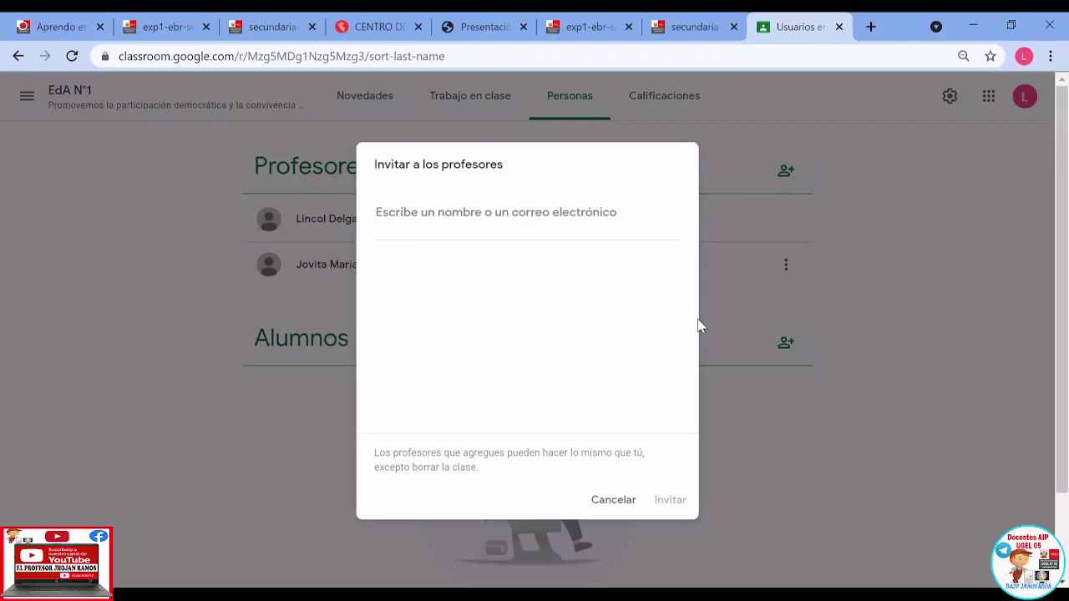
pyautogui.click(623, 502)
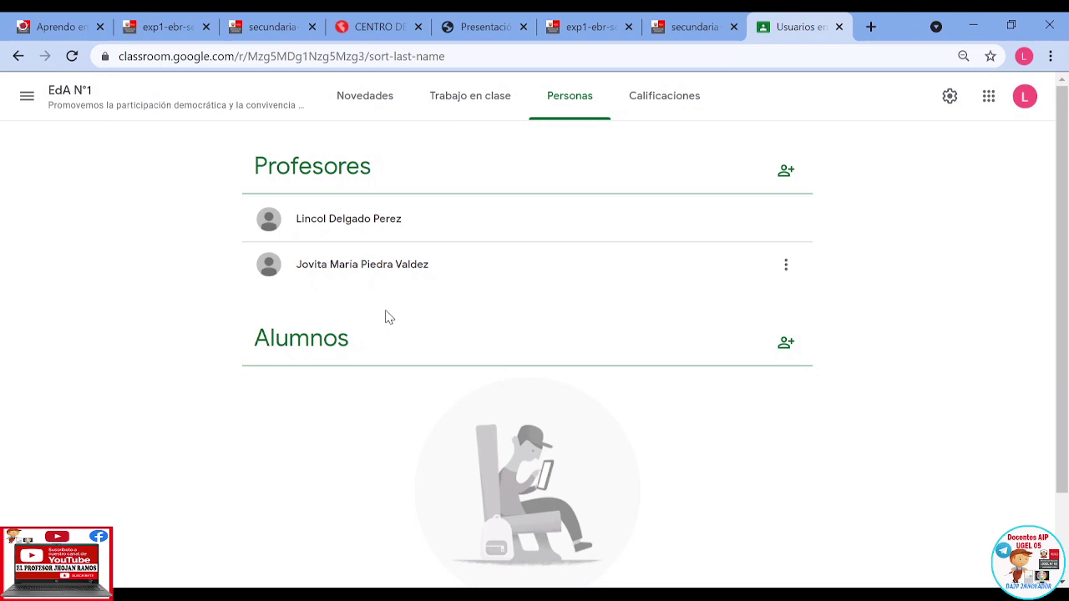
# Step: Examine the management options of the Act14 topic and its Sub actividad 1 question in the green class's classwork
pyautogui.click(459, 102)
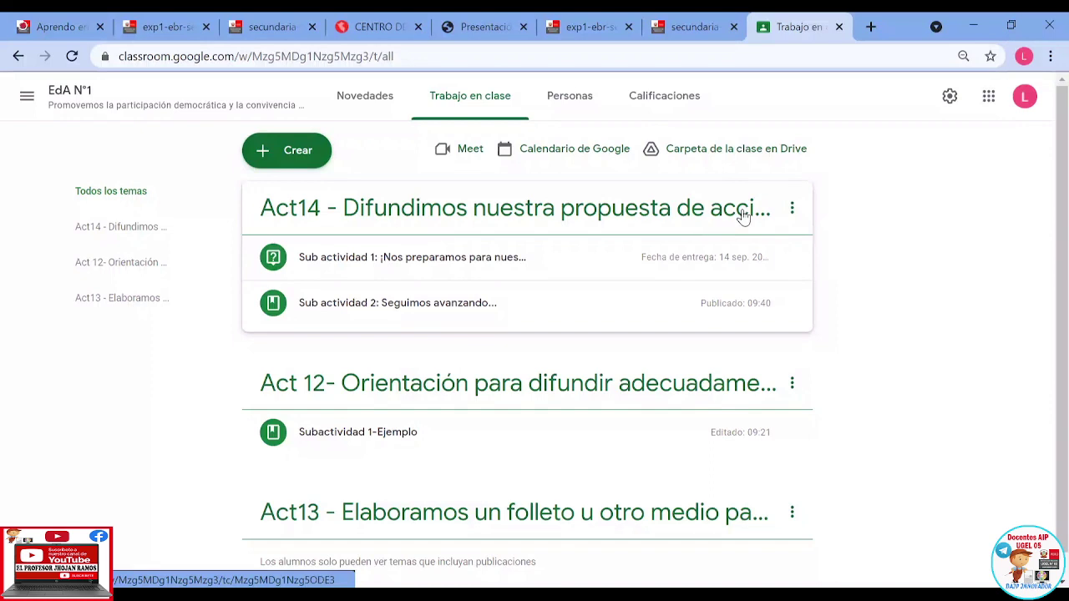
pyautogui.click(792, 208)
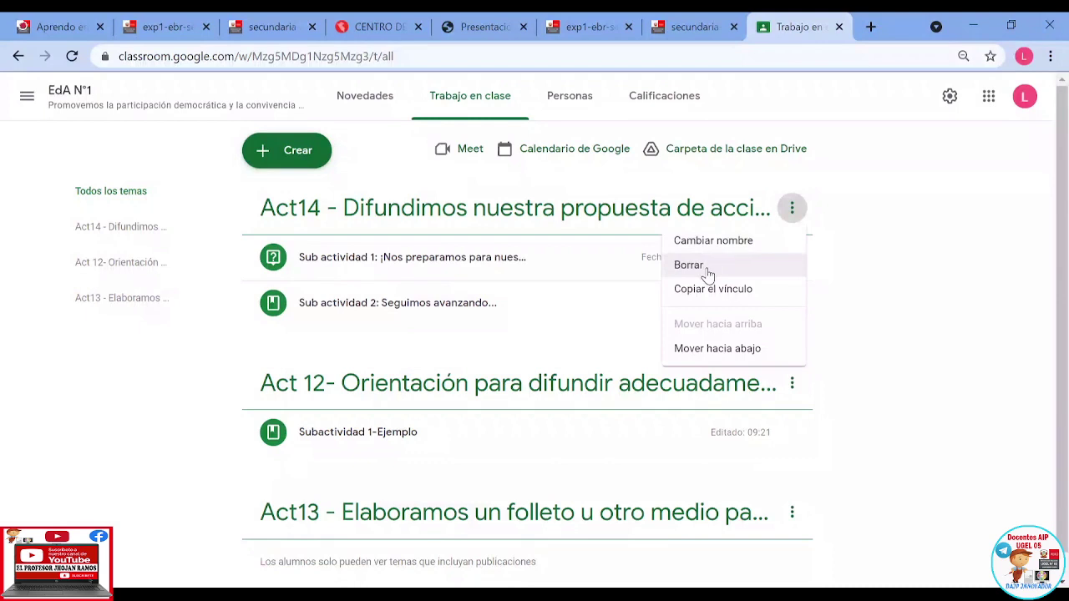
pyautogui.click(864, 317)
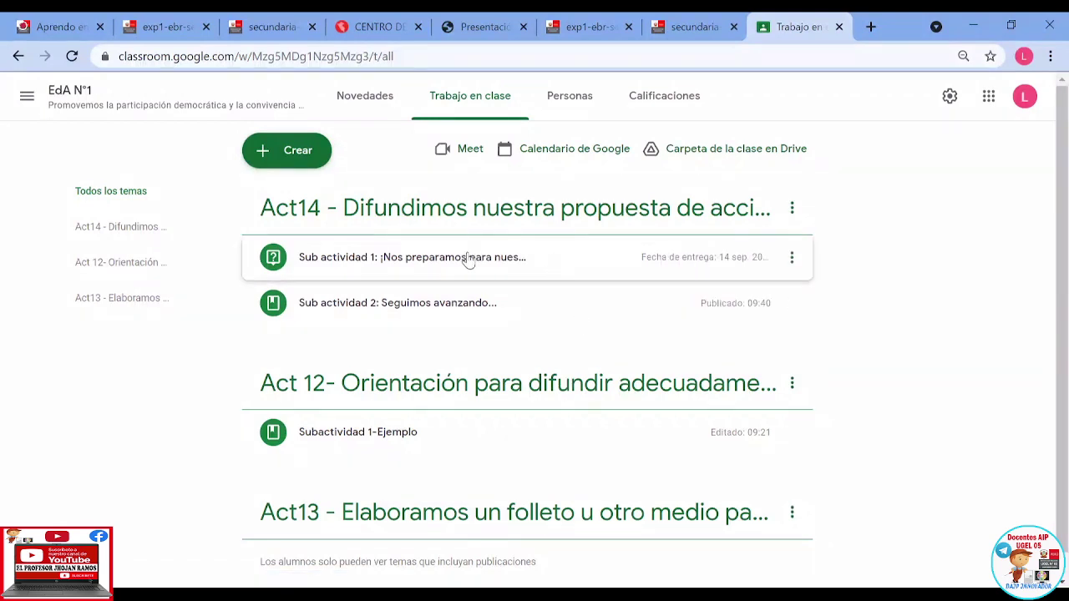
pyautogui.click(792, 258)
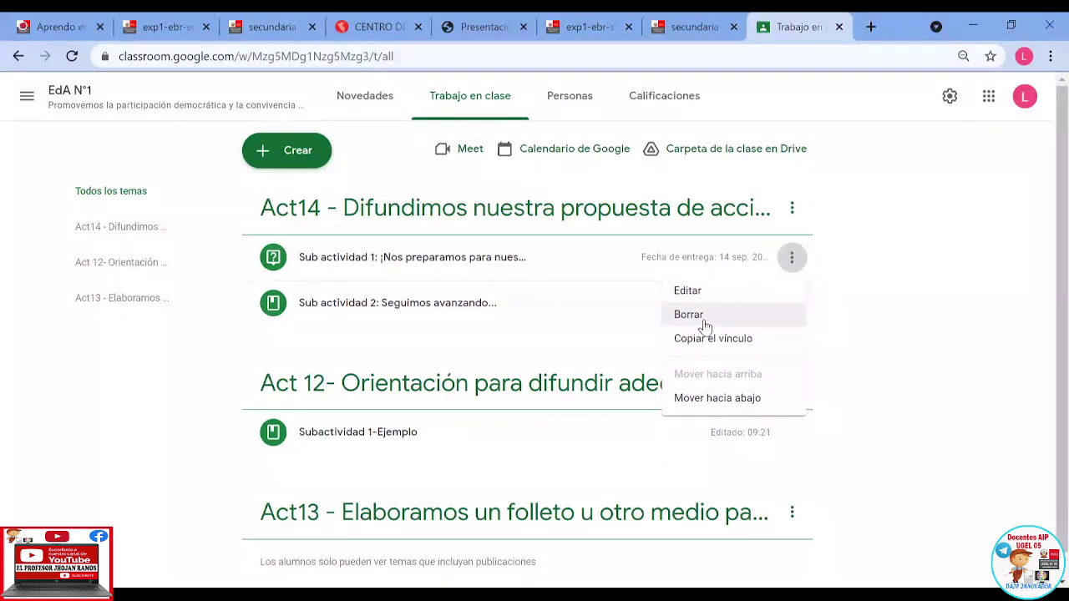
pyautogui.click(909, 346)
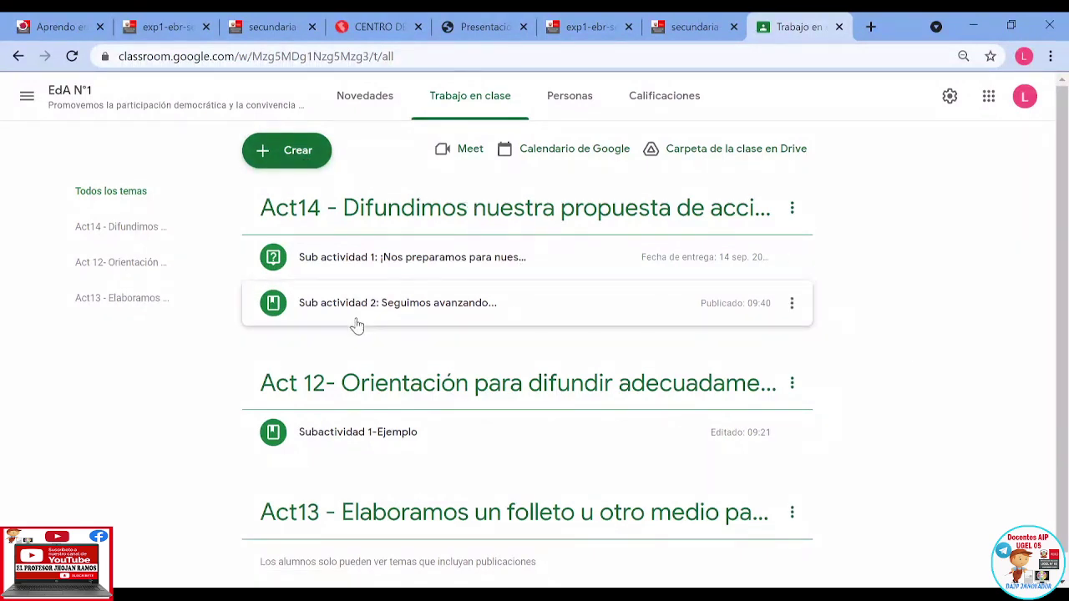
# Step: Try moving the Sub actividad 2 material into the Act 12 topic and return it to Act14
pyautogui.moveTo(329, 310); pyautogui.dragTo(472, 447)
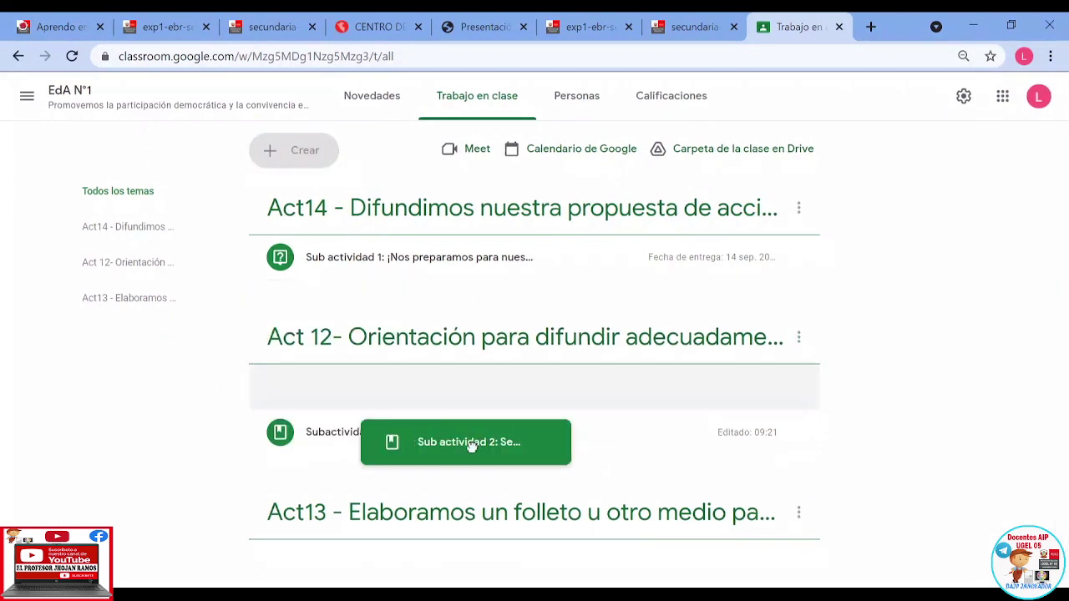
pyautogui.moveTo(472, 447); pyautogui.dragTo(358, 318)
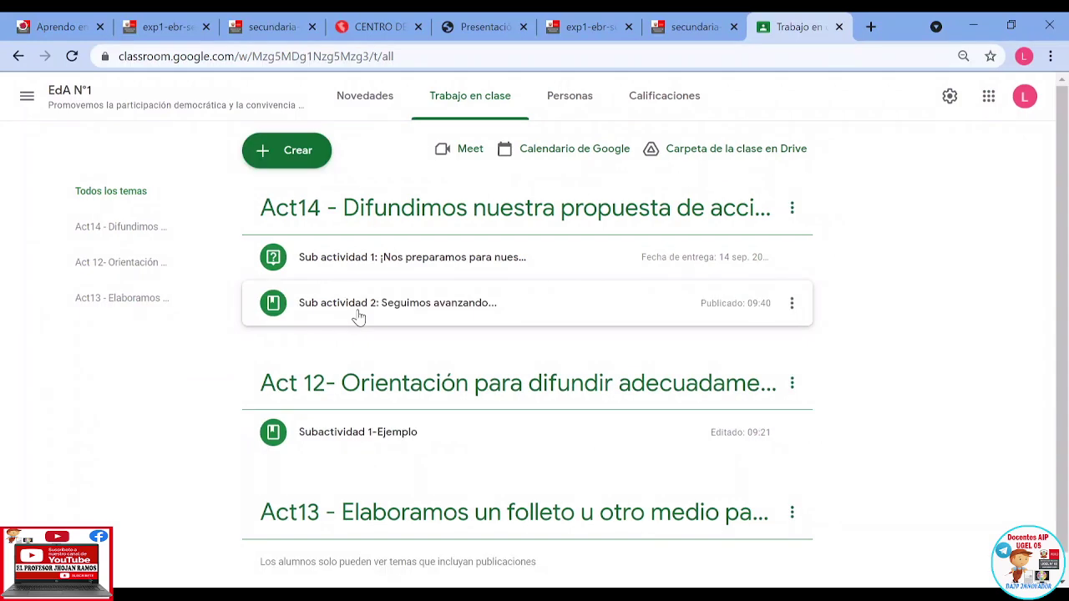
# Step: Reuse the "Subactividad 3 - Leemos la siguiente información..." material from the teal EdA N°1 class without creating new attachment copies, and dismiss the materials tip
pyautogui.click(289, 160)
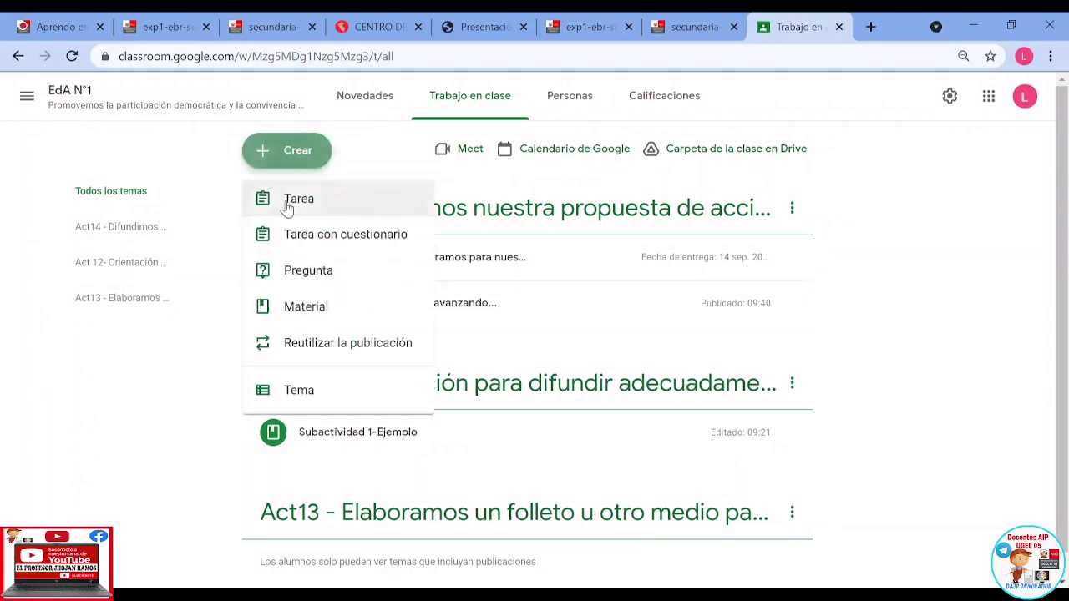
pyautogui.click(356, 351)
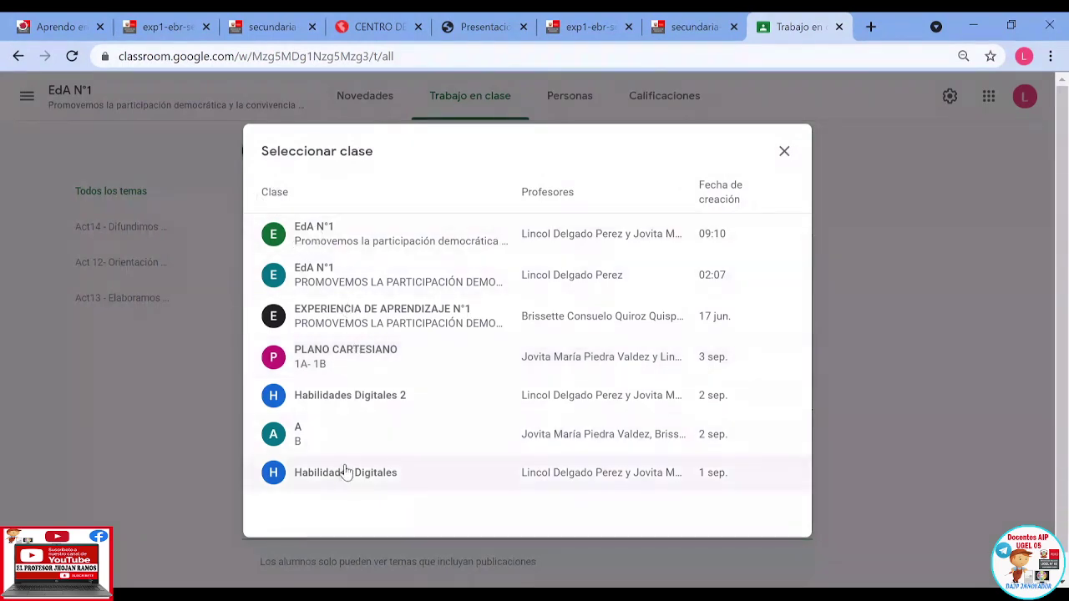
pyautogui.click(322, 284)
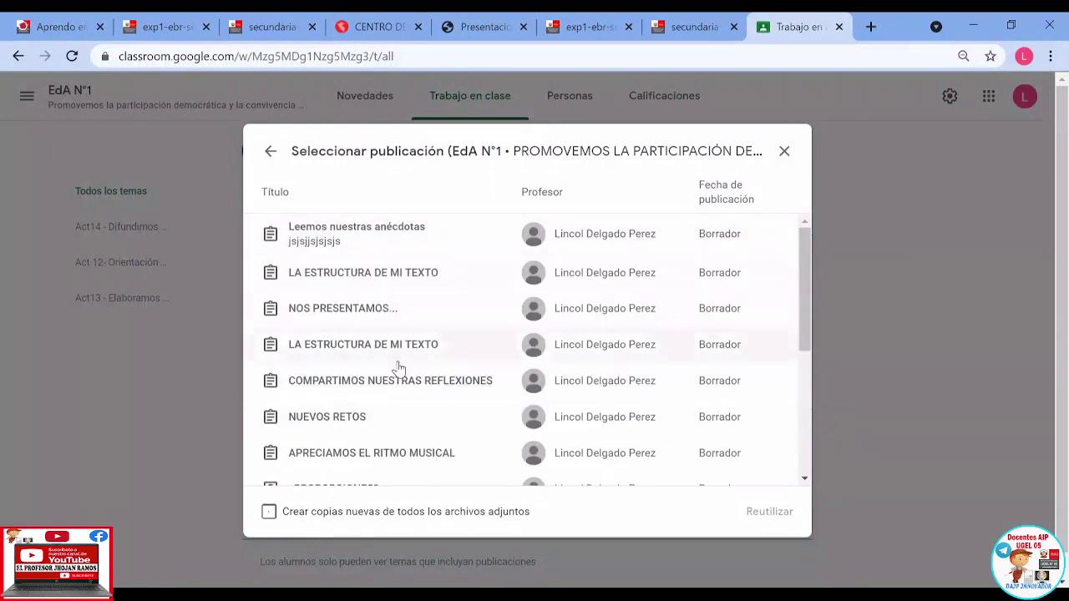
pyautogui.scroll(-2, 396, 379)
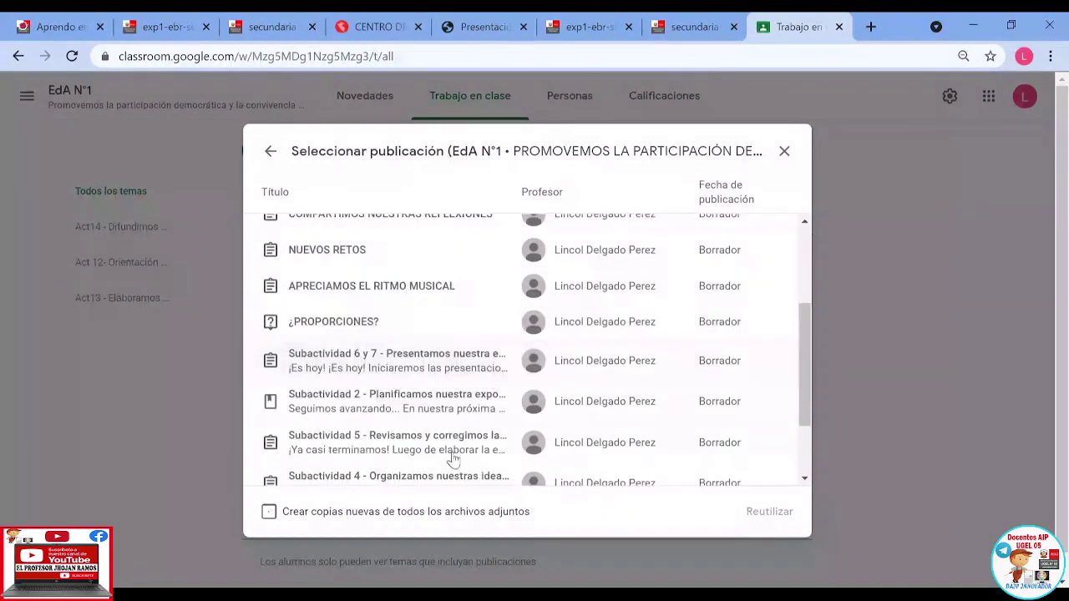
pyautogui.scroll(-1, 452, 465)
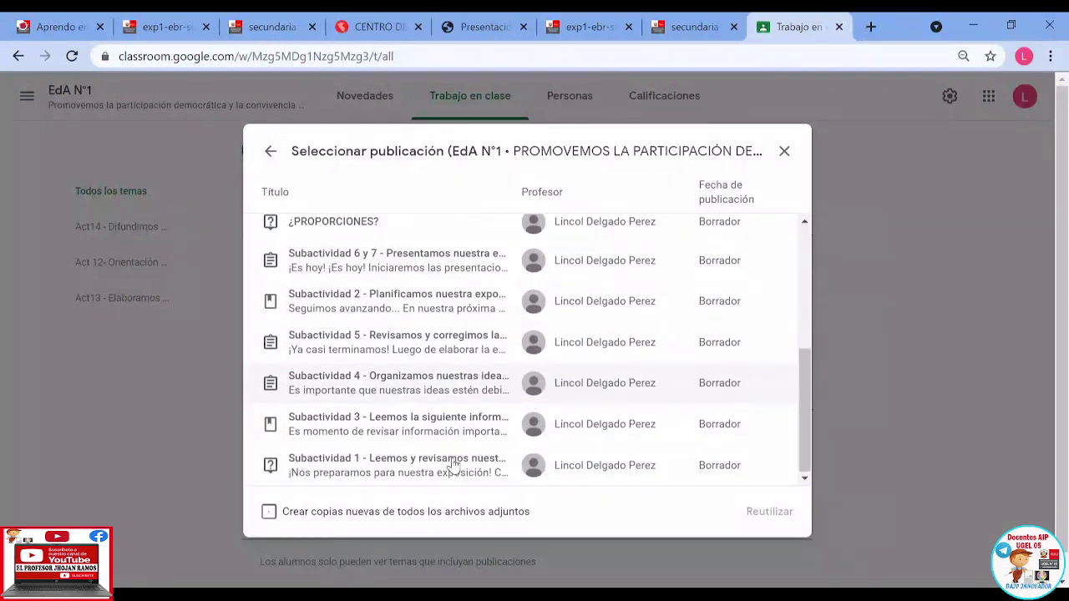
pyautogui.click(344, 431)
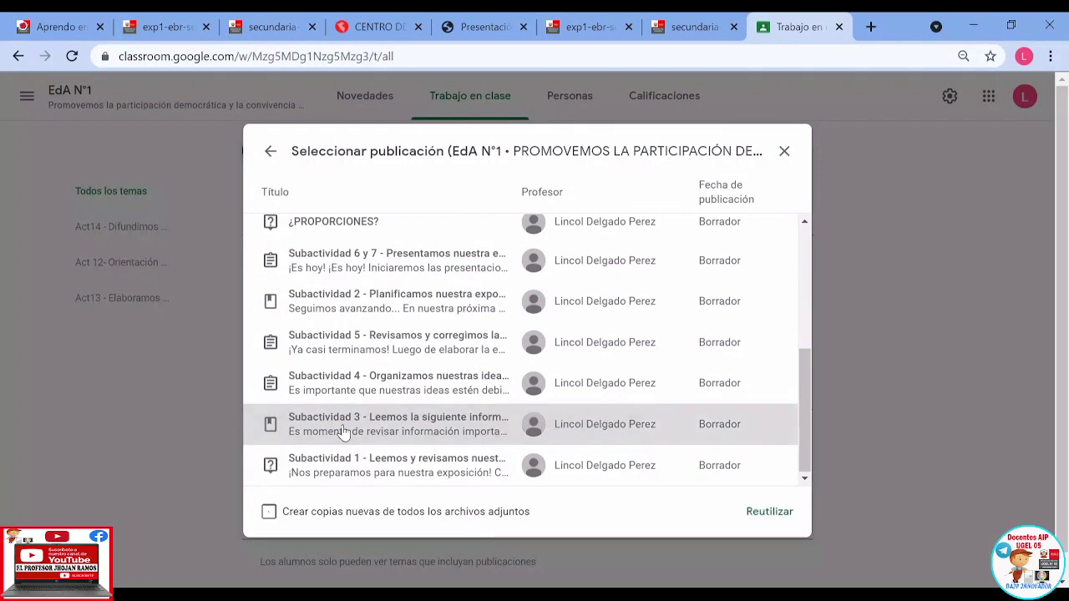
pyautogui.click(770, 512)
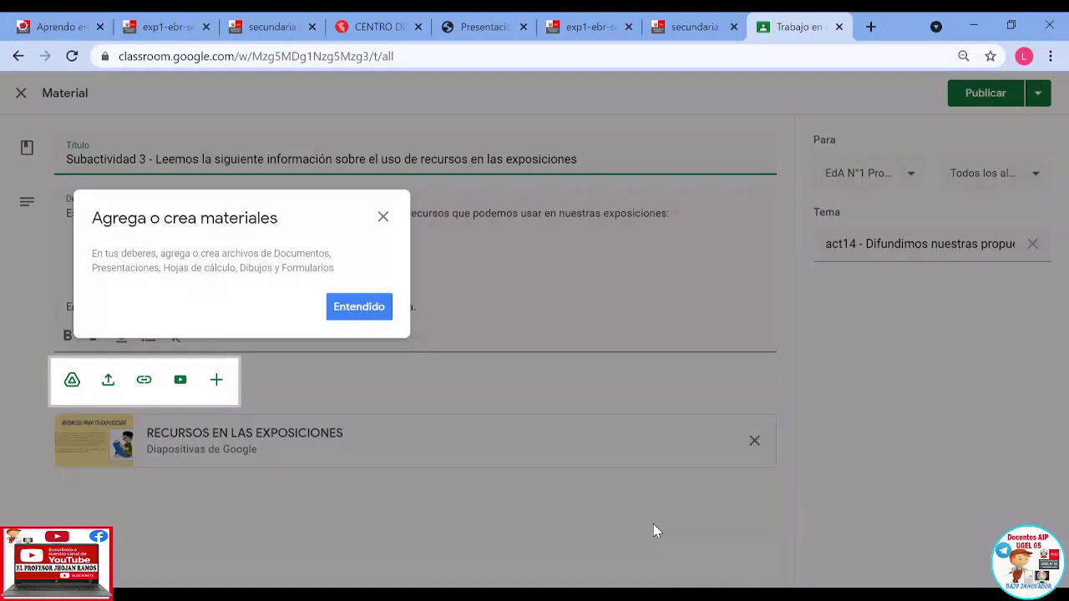
pyautogui.click(383, 218)
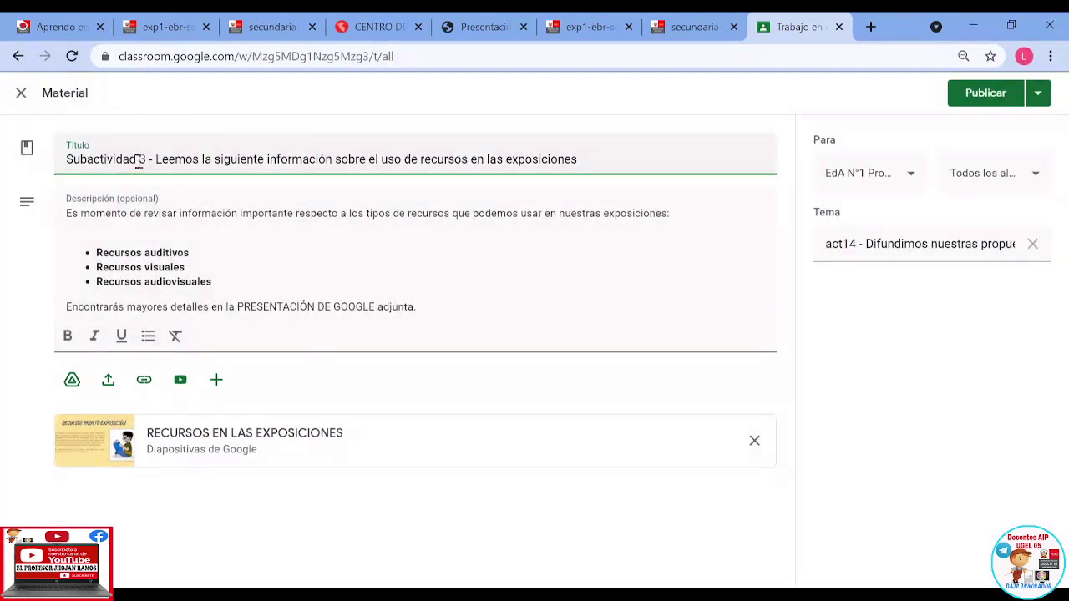
# Step: Review the Subactividad 3 material's text, attachment, recipient options and topic, and publish it to all students of the green EdA N°1 class
pyautogui.click(156, 160)
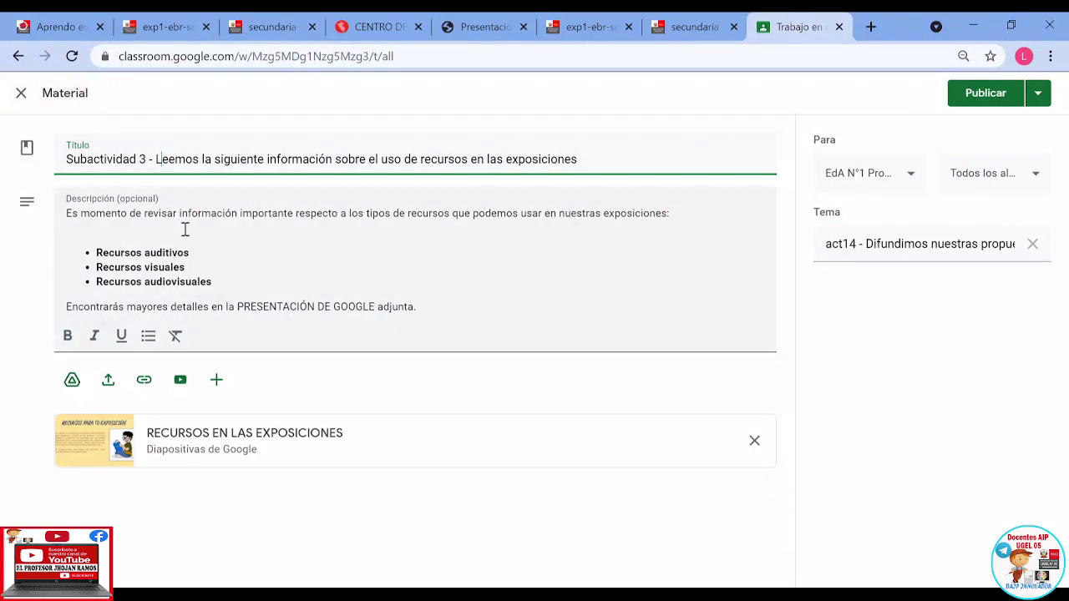
pyautogui.click(147, 253)
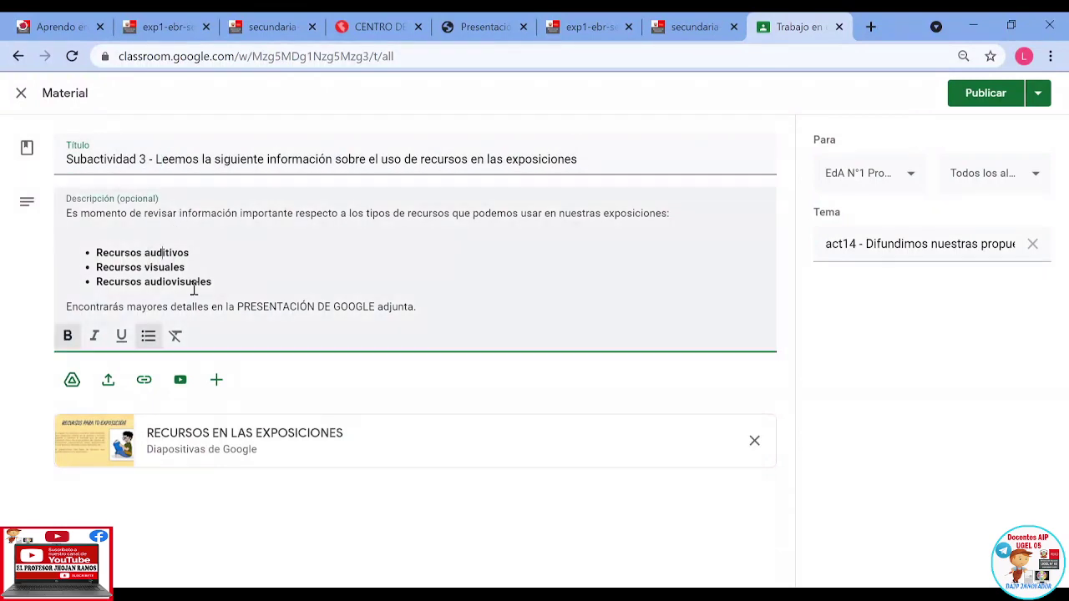
pyautogui.click(238, 286)
pyautogui.click(405, 300)
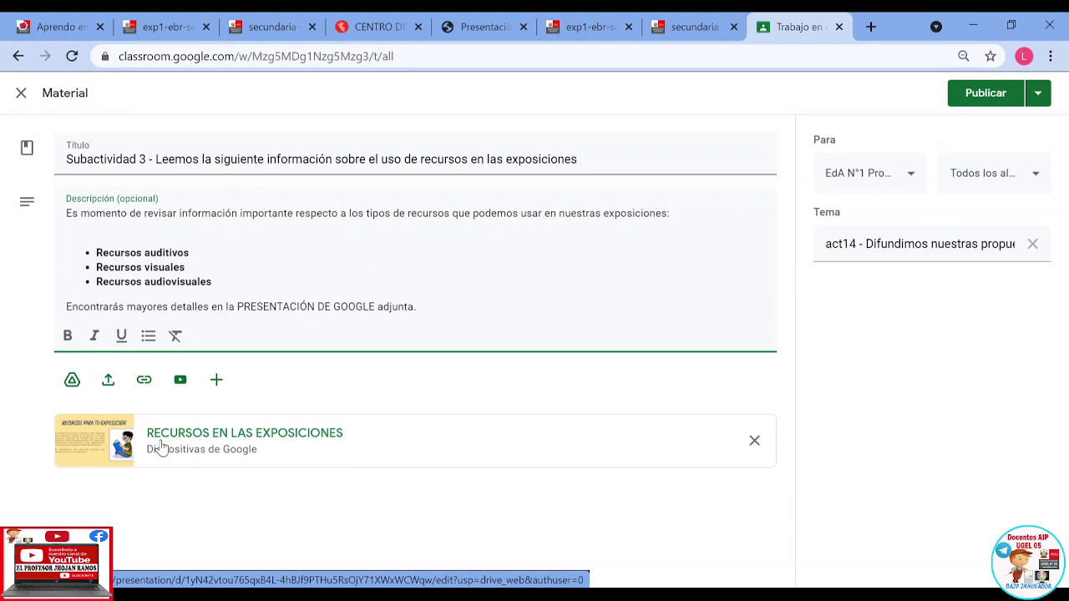
pyautogui.click(906, 173)
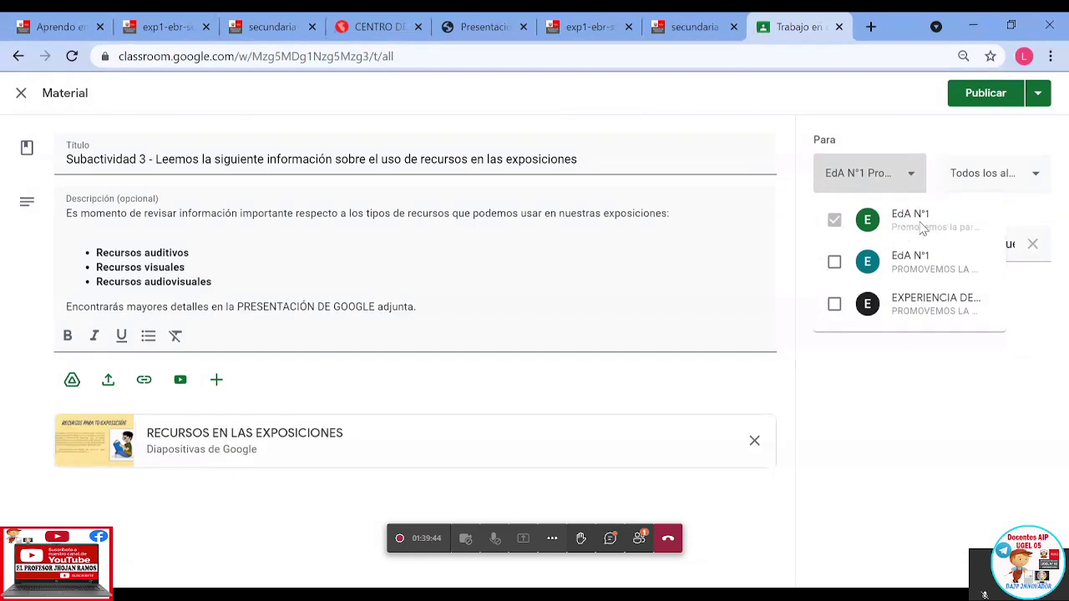
pyautogui.click(904, 141)
pyautogui.click(1011, 192)
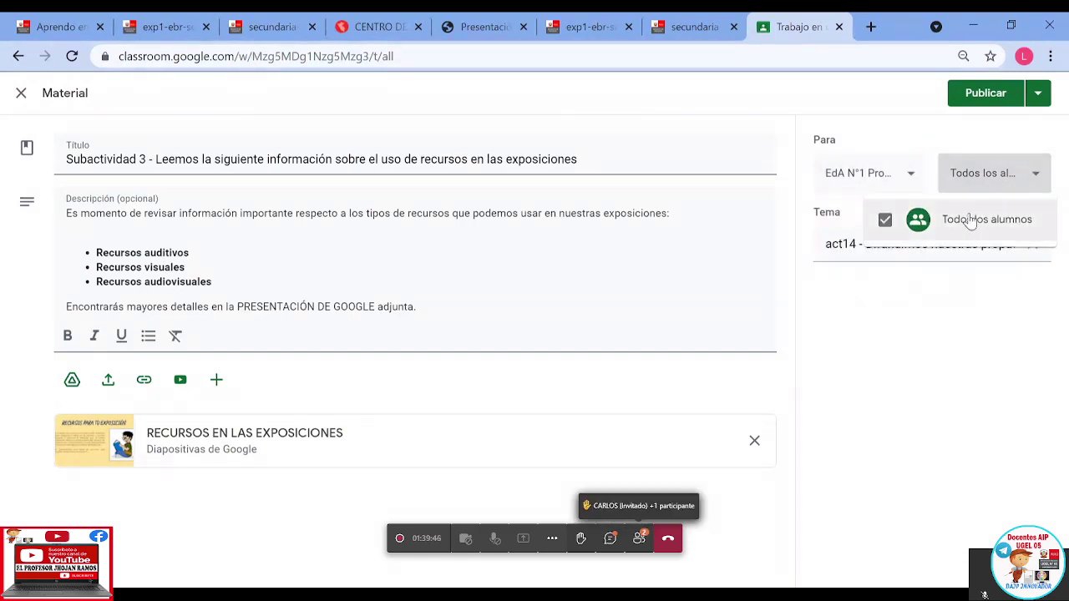
pyautogui.click(914, 136)
pyautogui.click(874, 250)
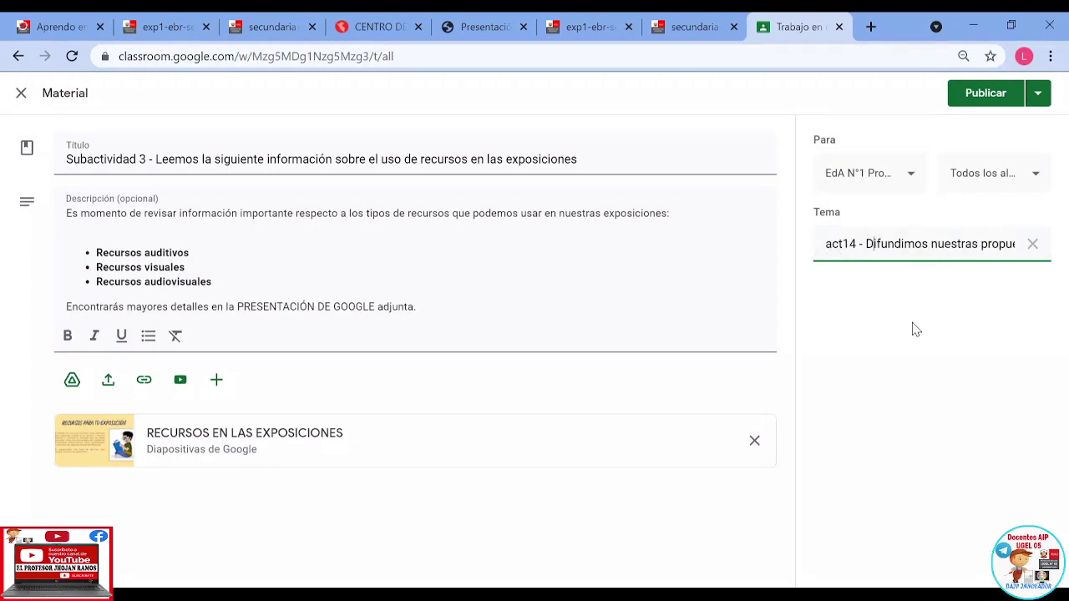
pyautogui.click(981, 97)
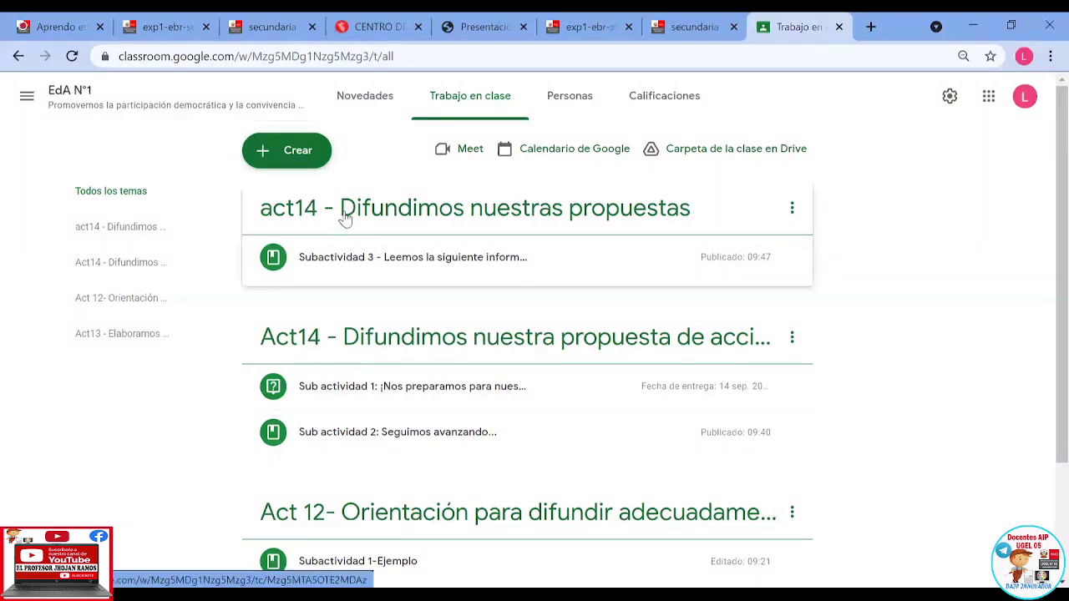
# Step: Move the Subactividad 3 material below Sub actividad 2 in the original Act14 topic and delete the duplicate "act14 - Difundimos nuestras propuestas" topic
pyautogui.moveTo(342, 265); pyautogui.dragTo(375, 412)
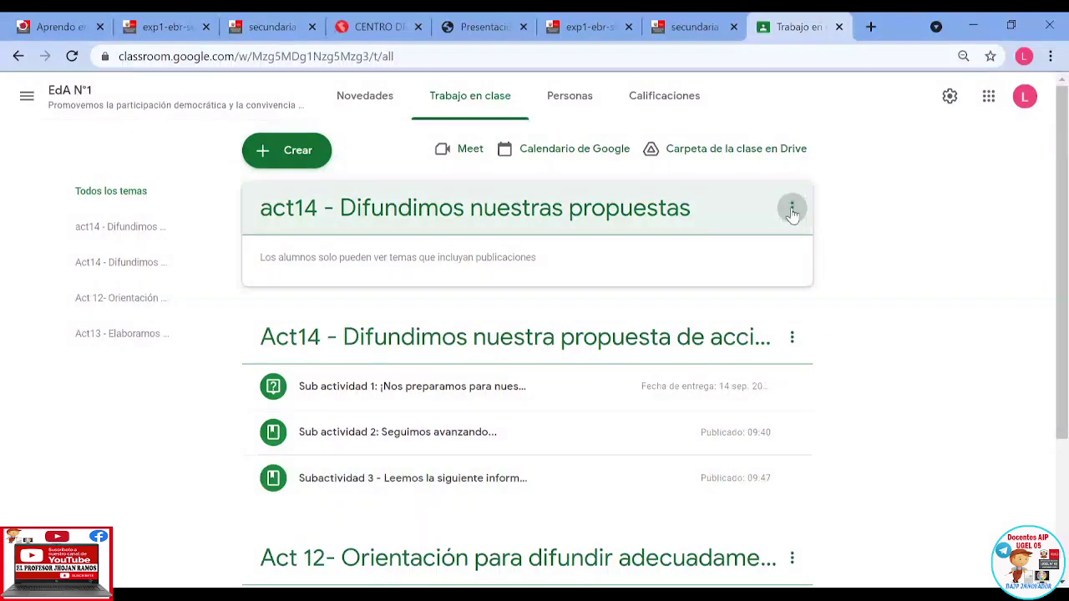
pyautogui.click(792, 211)
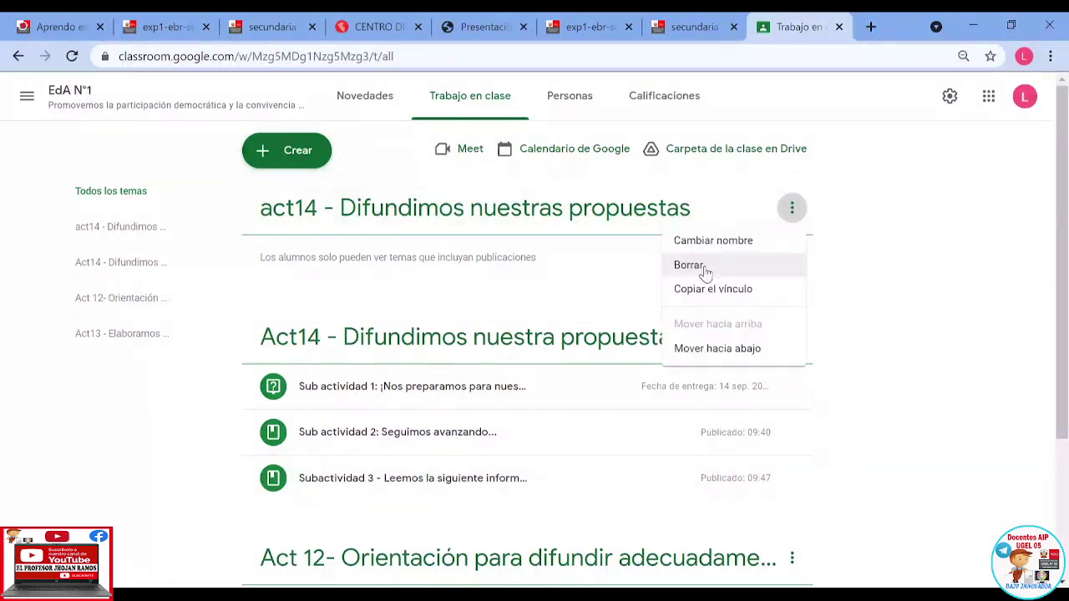
pyautogui.click(705, 268)
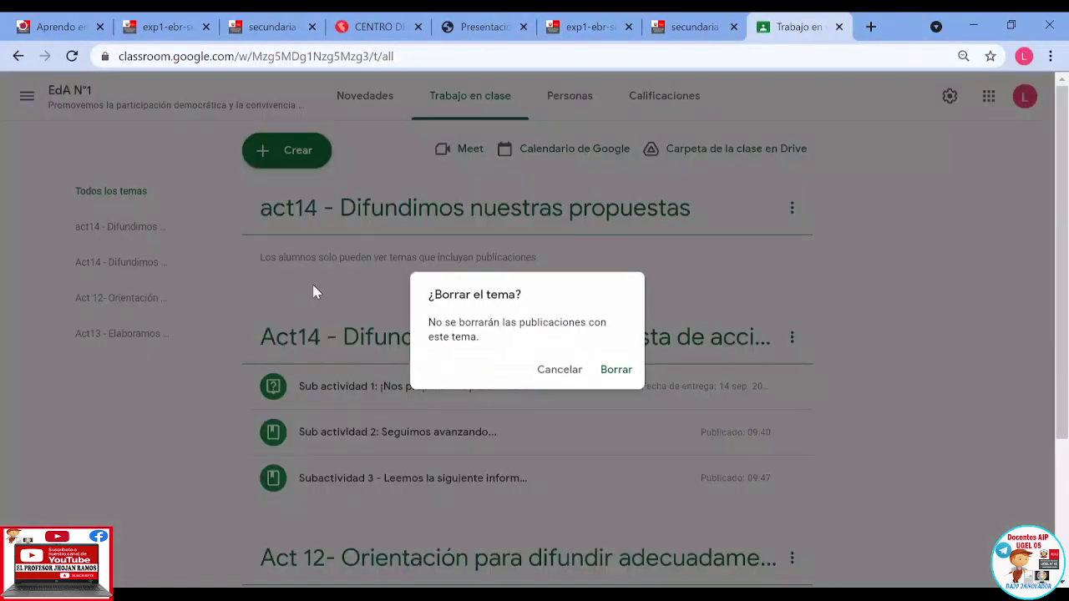
pyautogui.click(614, 372)
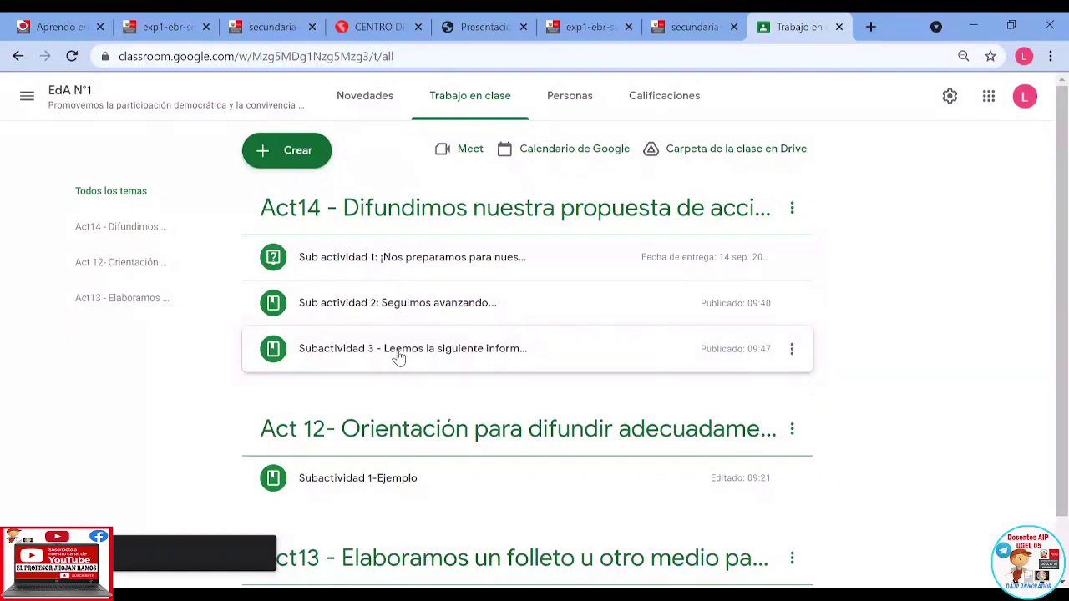
# Step: Expand the Subactividad 3 material under the Act14 topic to examine its published content
pyautogui.click(399, 357)
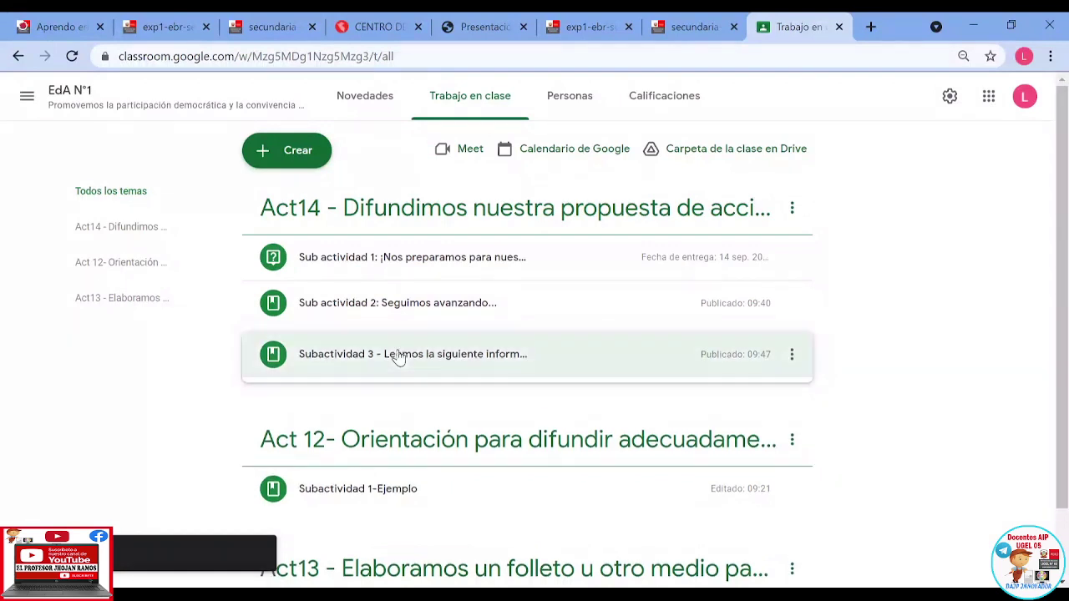